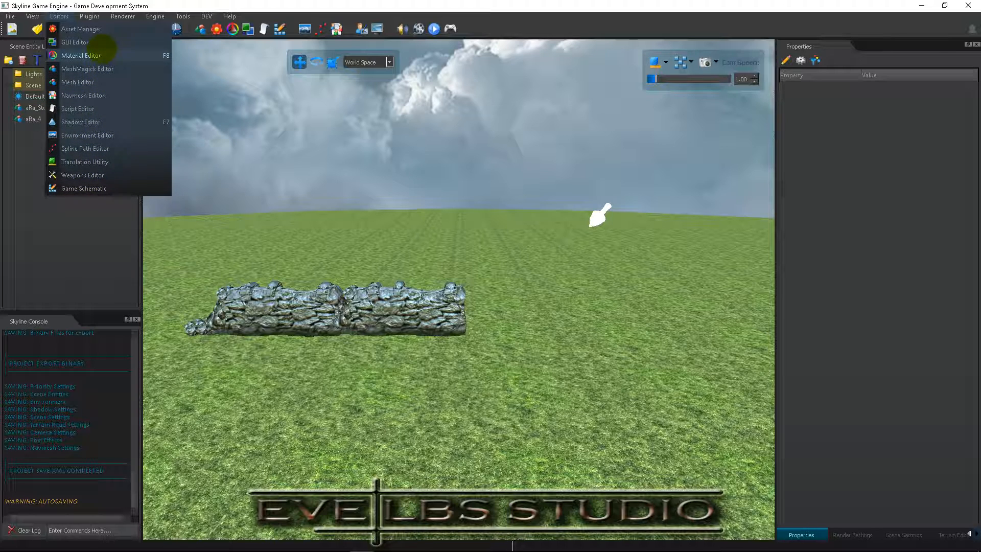
Step: Add the selected stone wall mesh from the Asset Manager to the scene behind the existing walls and shift it along the X axis
click(97, 28)
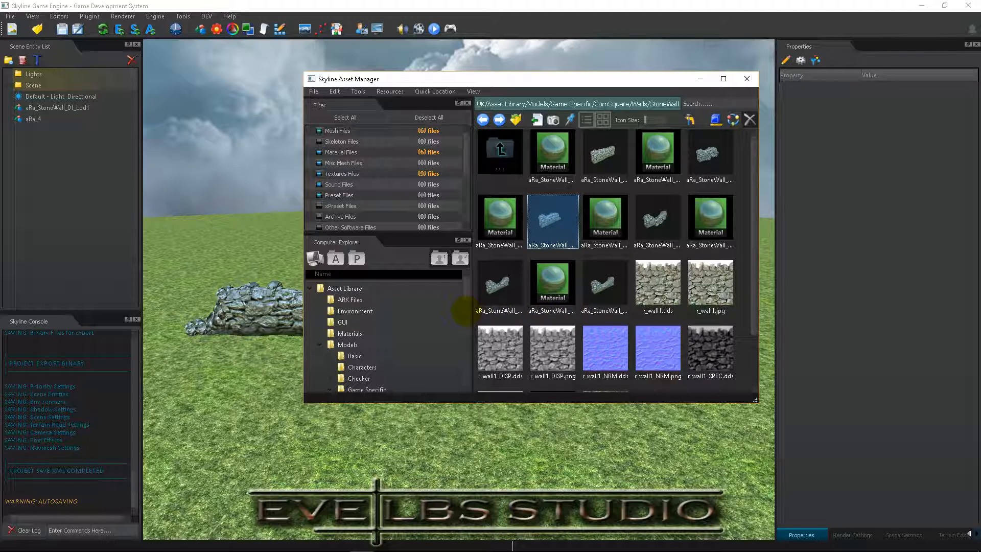
drag(550, 220, 274, 246)
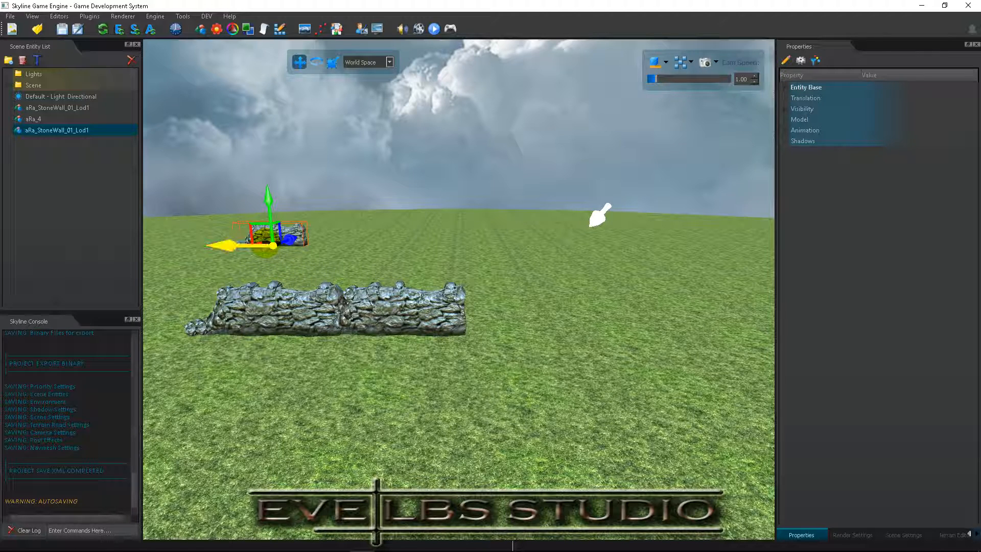
mouse_move(228, 247)
mouse_down()
mouse_move(320, 249)
mouse_move(232, 247)
mouse_up()
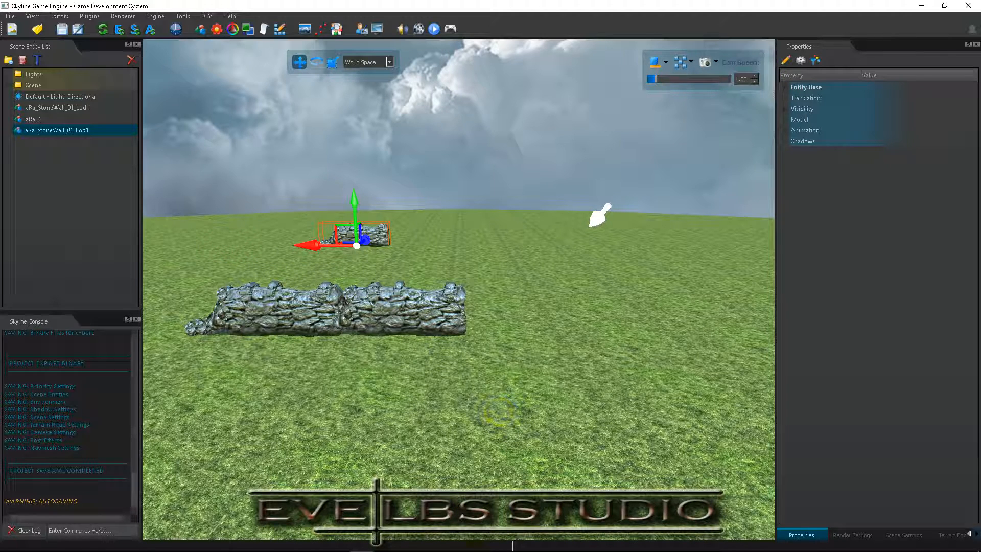
Step: Return to the Asset Manager and review the prepare folder options for the StoneWall folder, without applying them
mouse_move(362, 541)
click(456, 475)
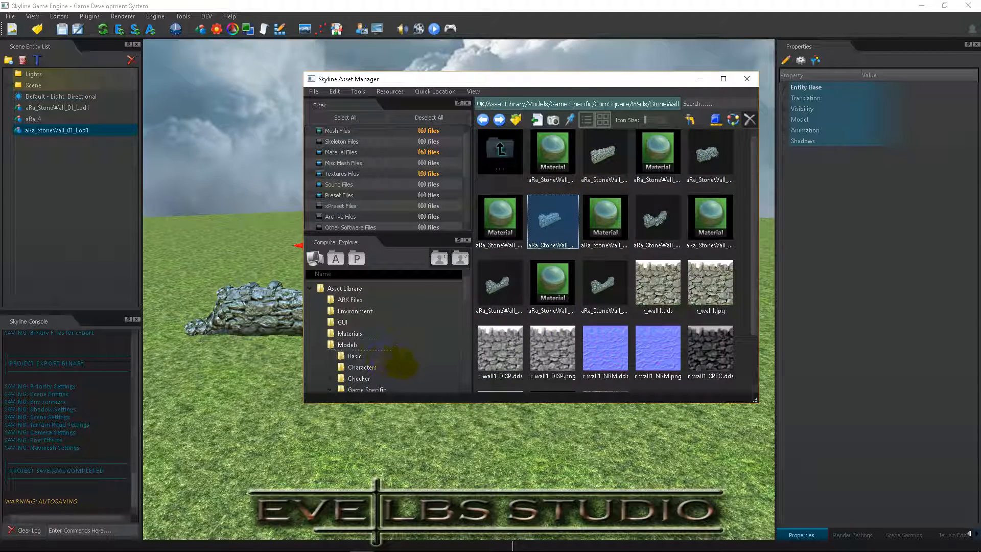
click(689, 119)
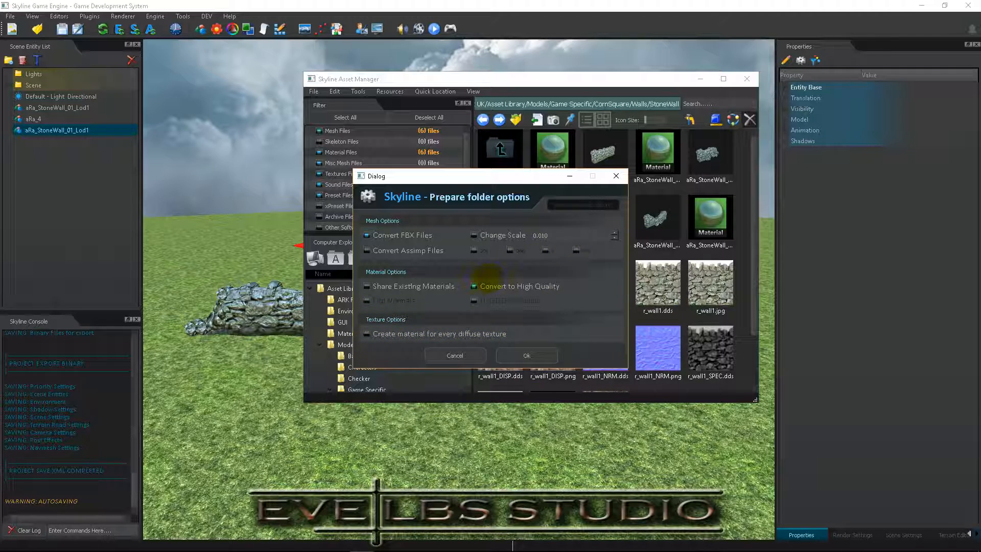
mouse_move(478, 284)
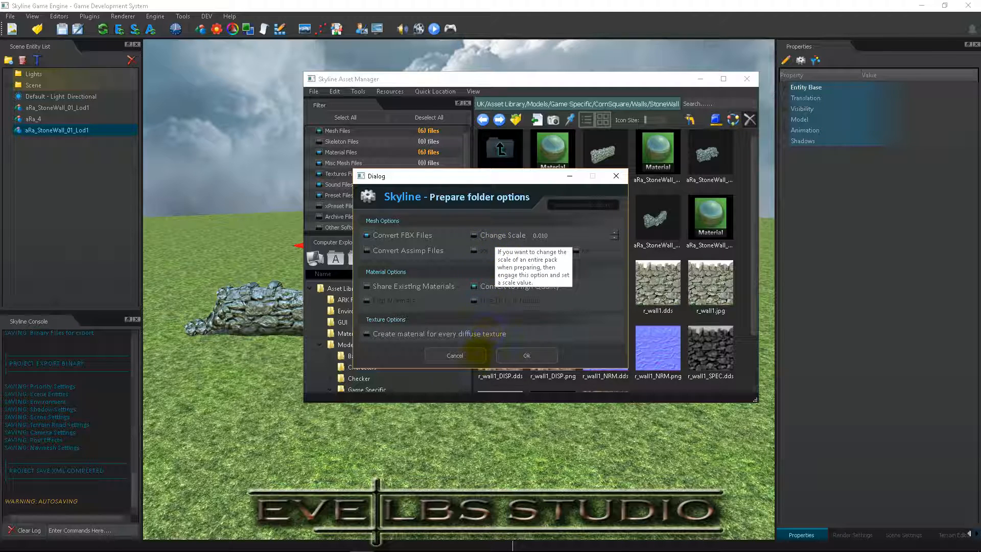
click(455, 355)
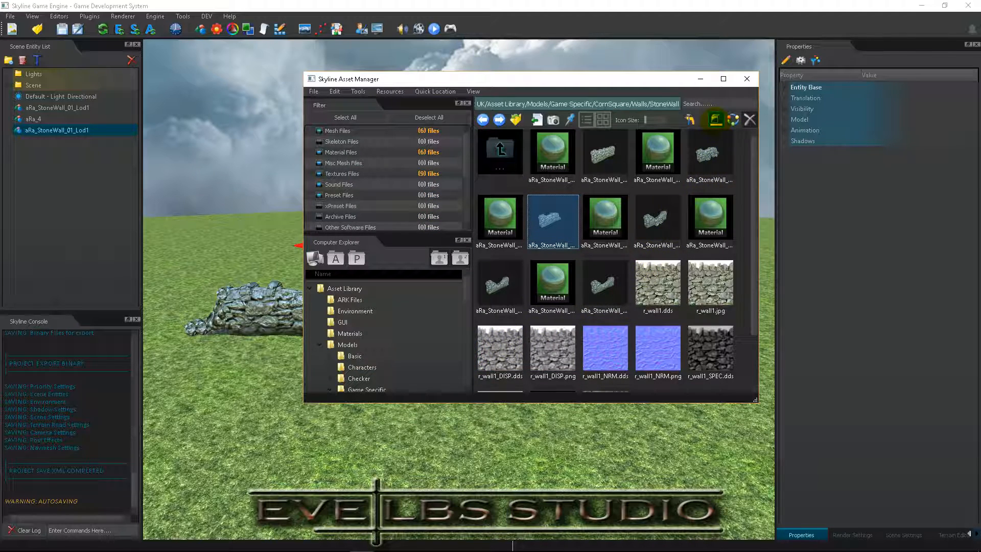
Step: Select three stone wall meshes and inspect the batch scale and batch rotate dialogs without applying either operation
click(706, 163)
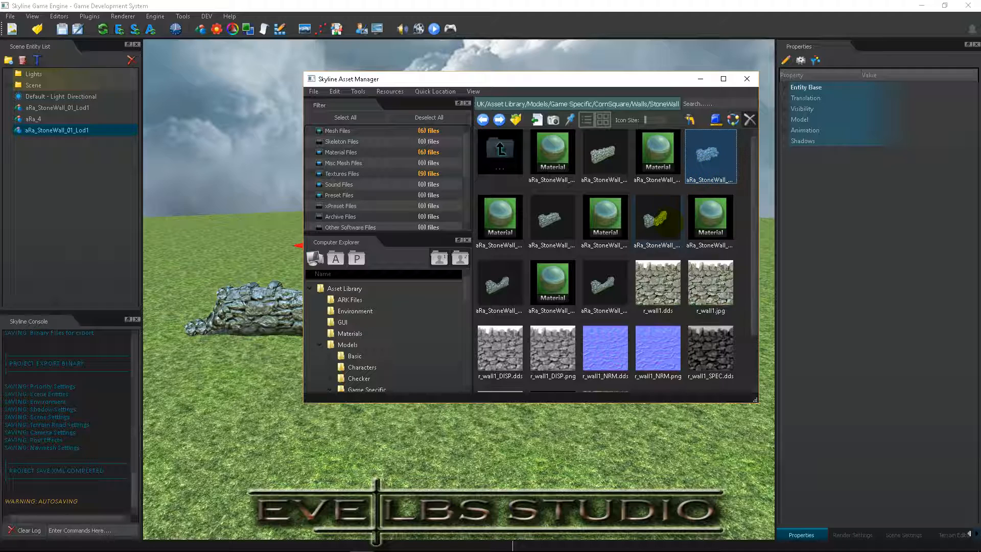
shift+click(659, 219)
click(603, 156)
ctrl+click(654, 221)
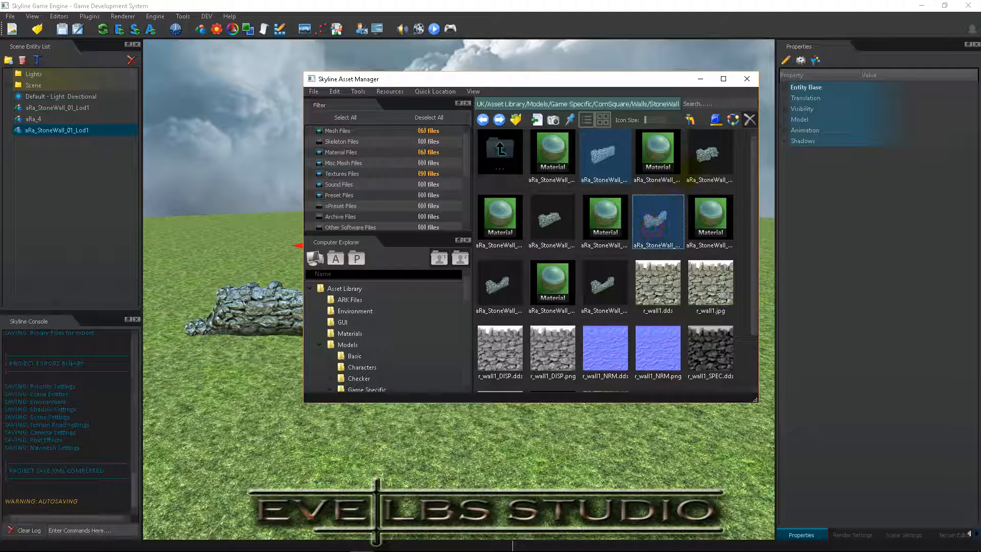
ctrl+click(708, 154)
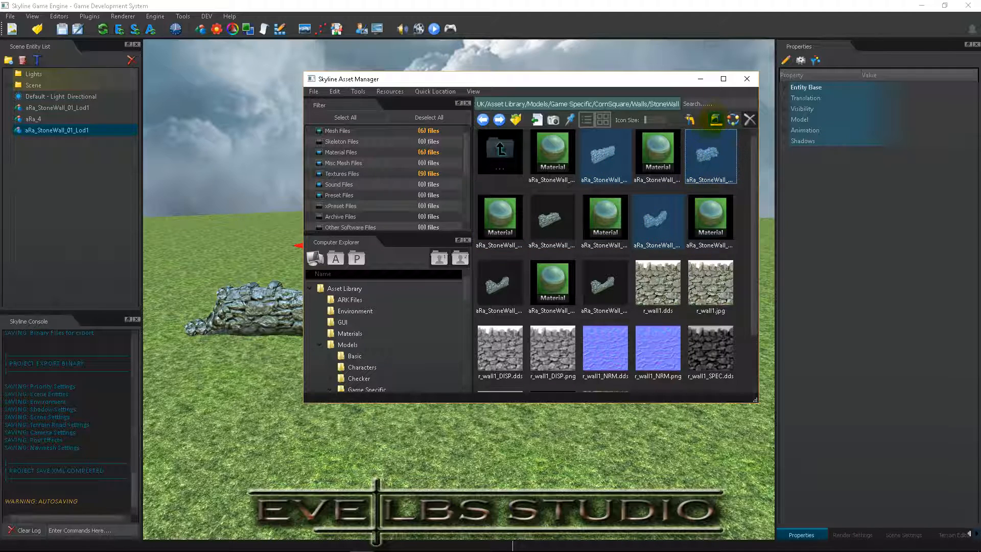
click(715, 119)
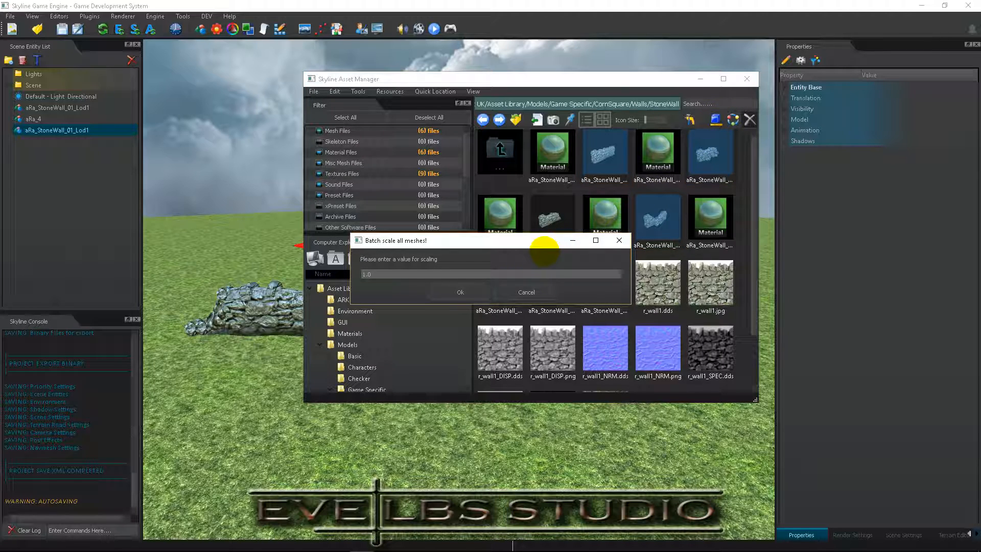
click(525, 291)
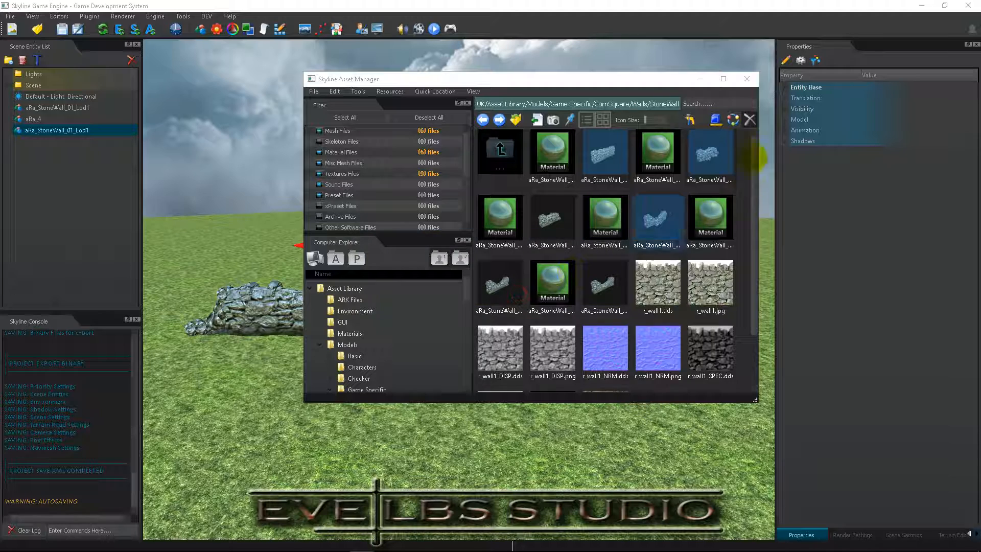
click(733, 119)
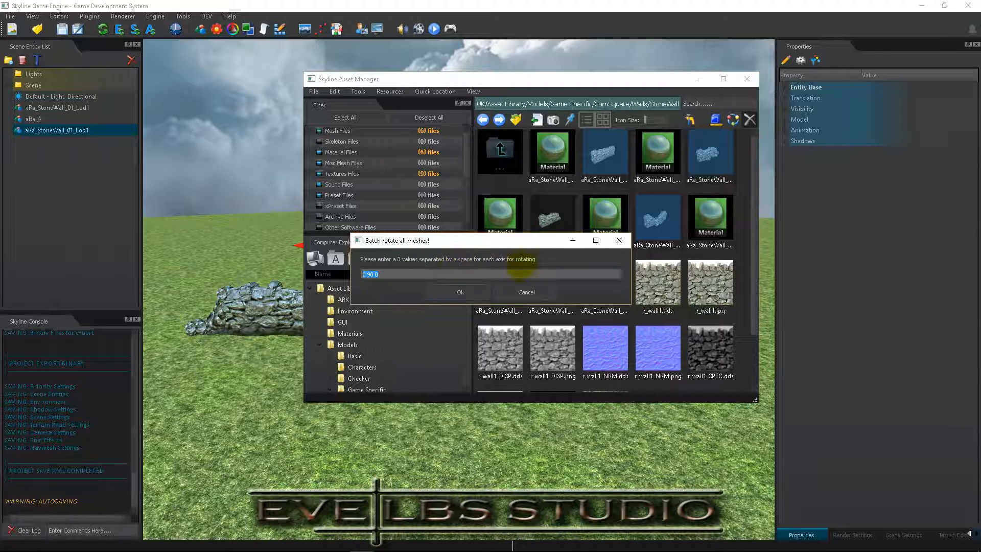
click(526, 291)
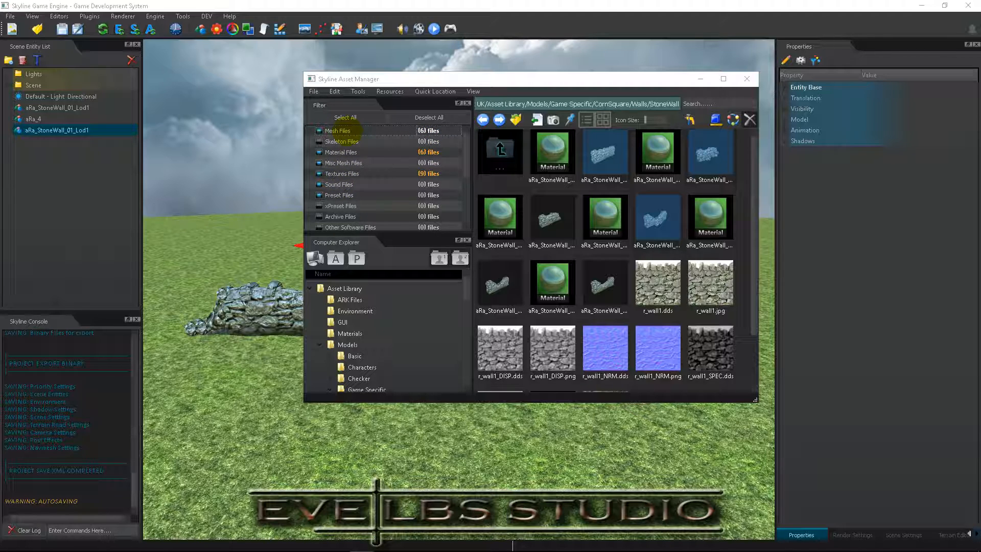
Step: Toggle the Mesh Files and Textures Files filters off and back on for the StoneWall folder
click(352, 132)
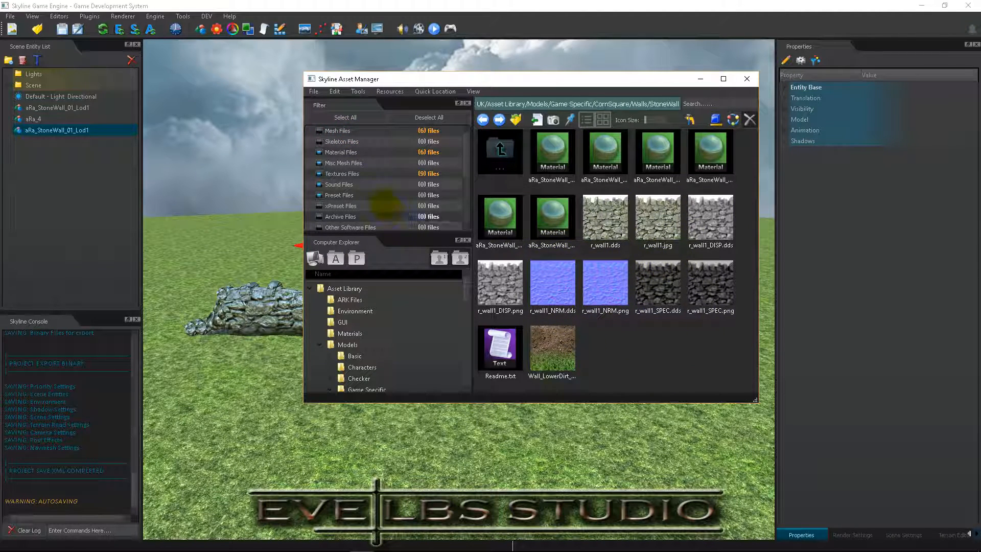
click(323, 132)
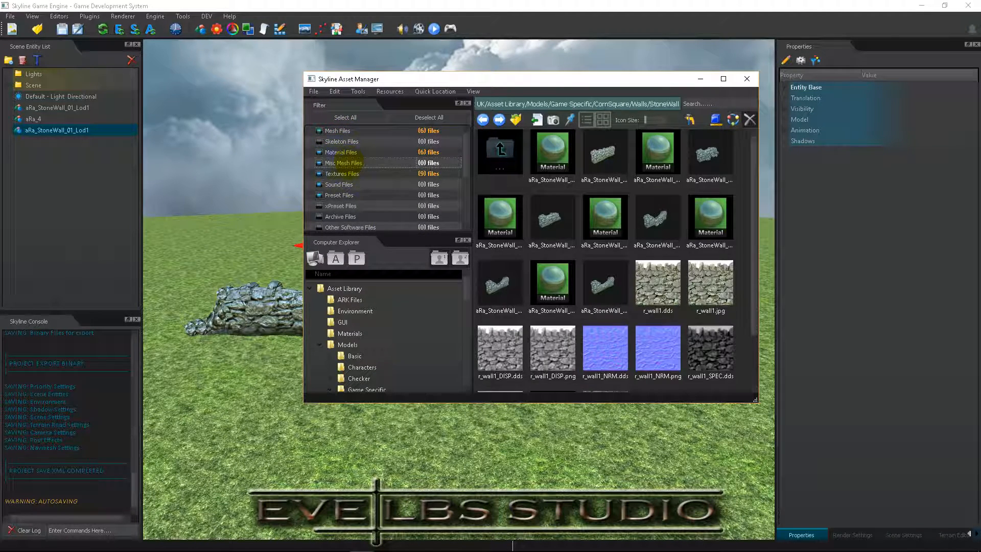
click(350, 172)
click(350, 173)
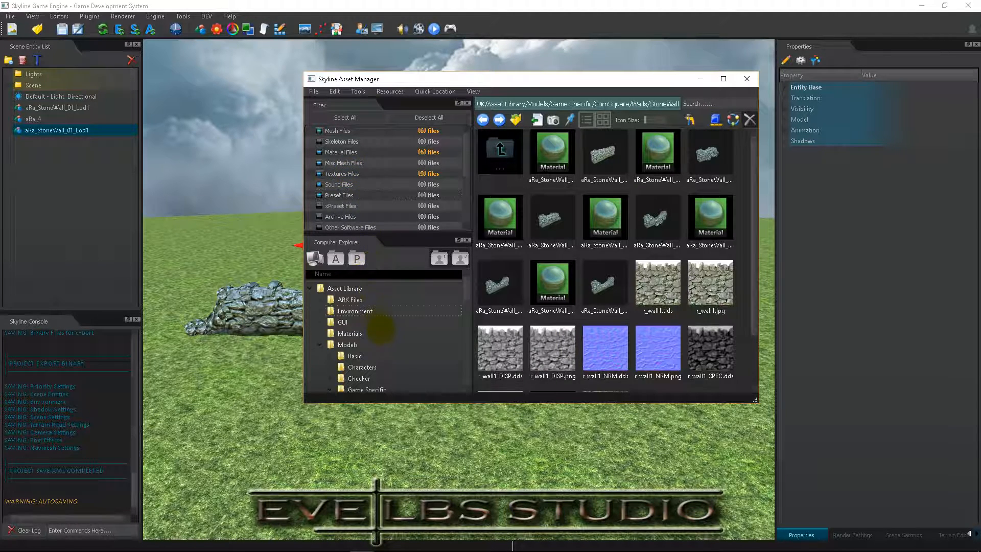
Step: Collapse the Models folder and look through the remaining Asset Library folders in the folder tree
scroll(380, 323, down, 5)
scroll(375, 323, up, 5)
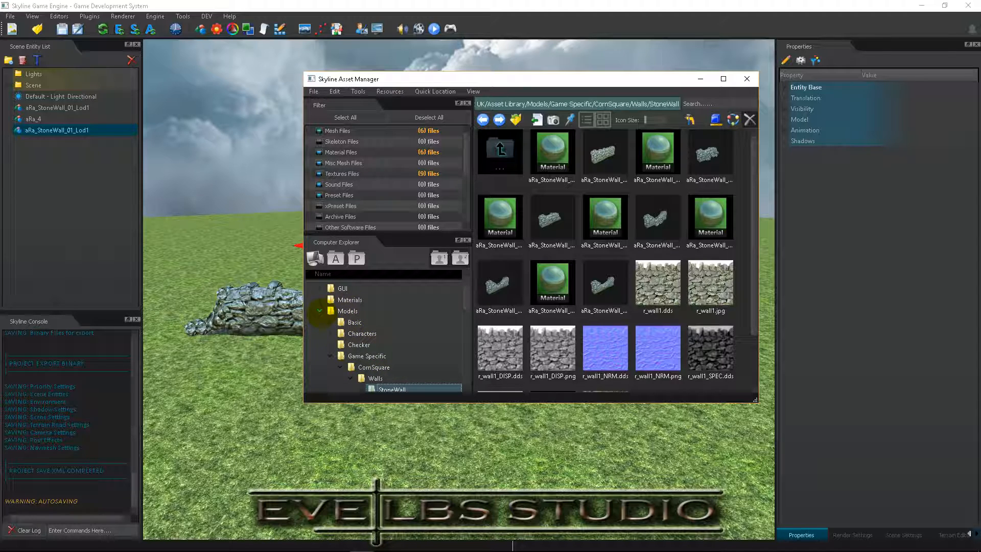
click(320, 310)
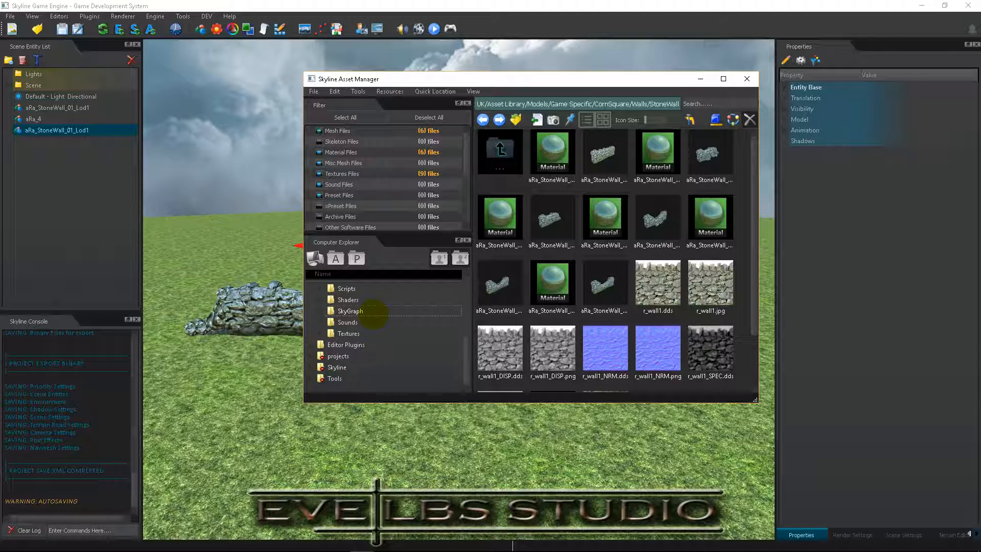
scroll(373, 313, up, 3)
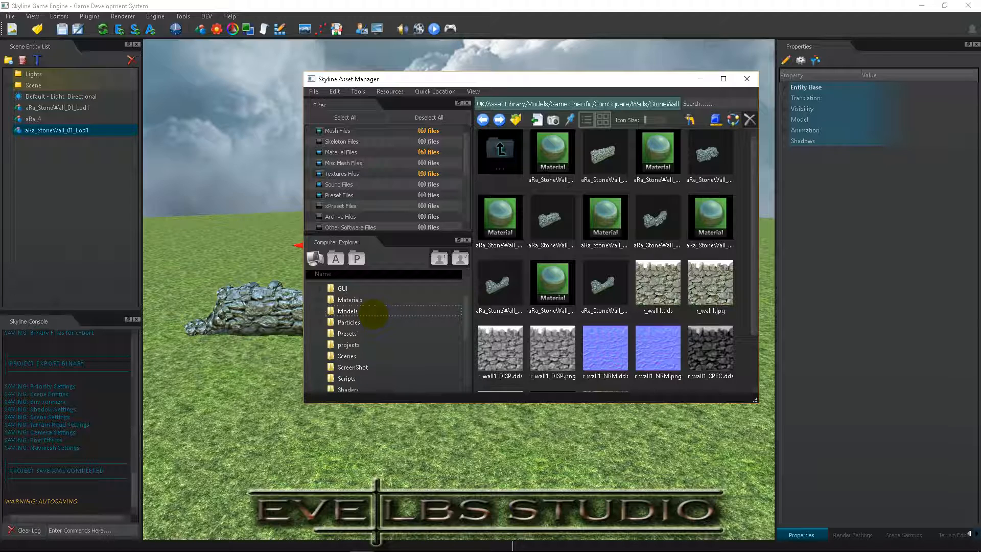
Step: Check the asset library for duplicate resources and close the Asset Manager
click(390, 91)
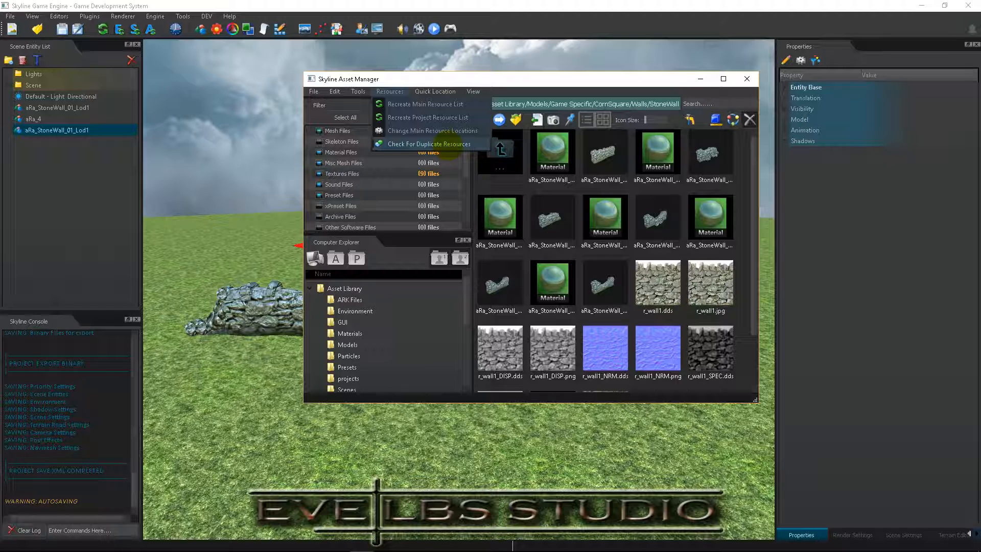
click(448, 145)
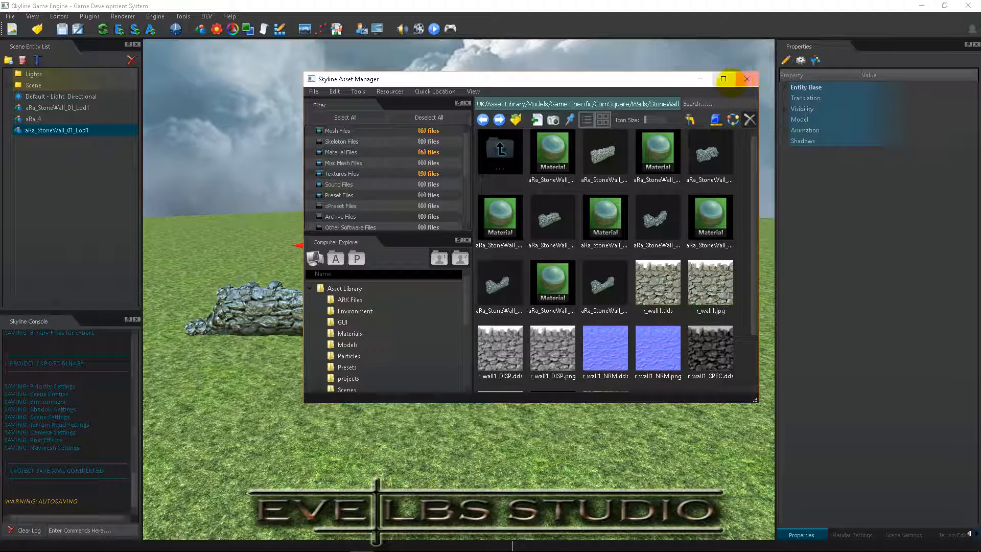
click(747, 80)
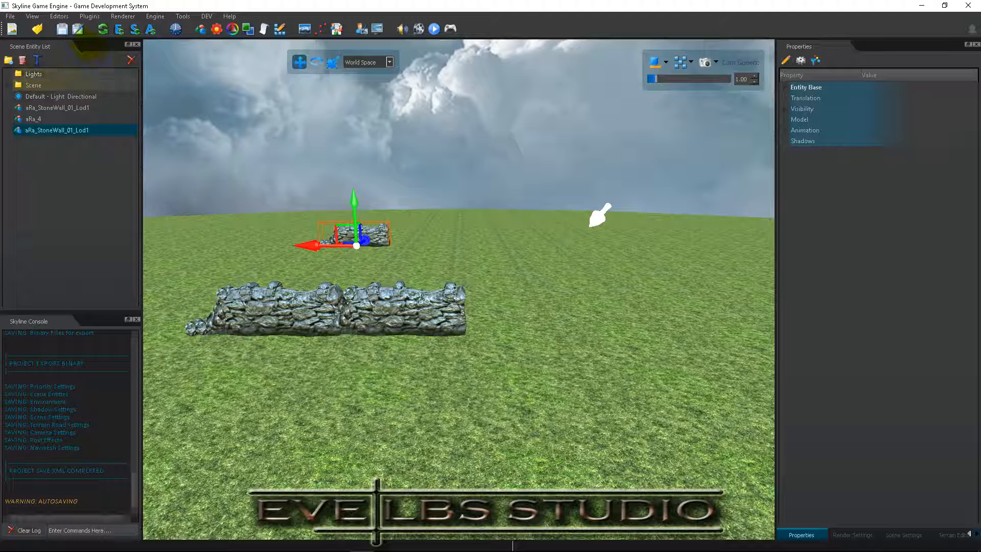
Step: Open the GUI Editor and look through its API help page
click(59, 16)
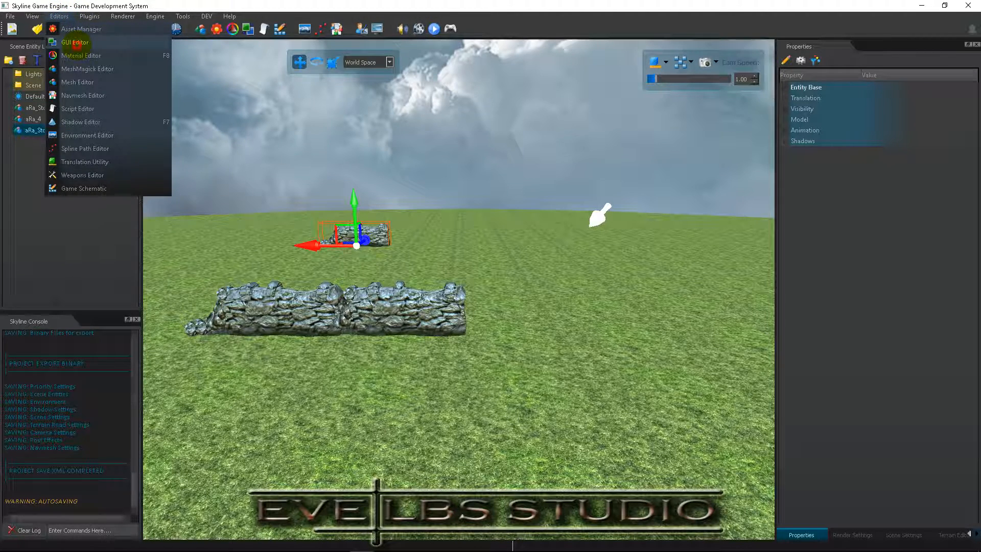
click(76, 43)
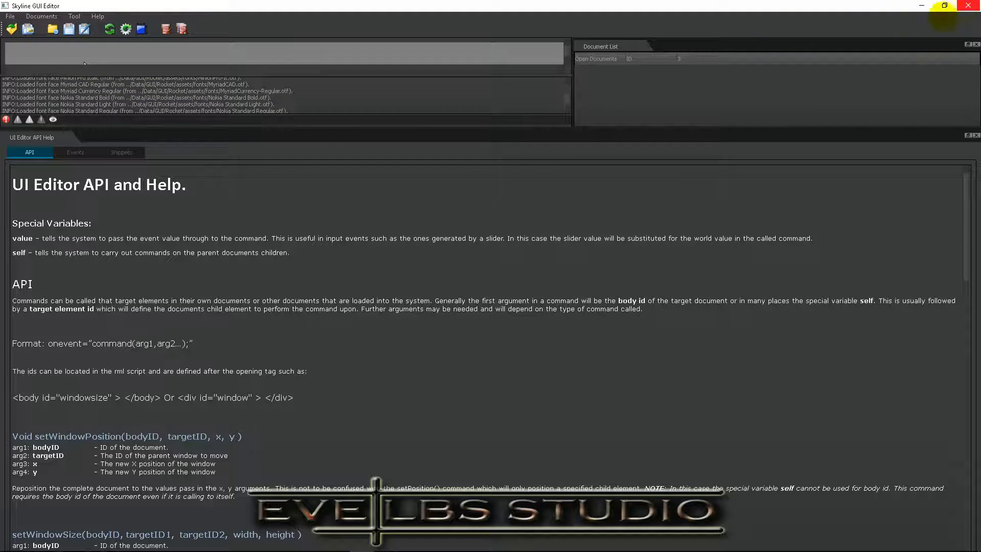
scroll(371, 317, down, 8)
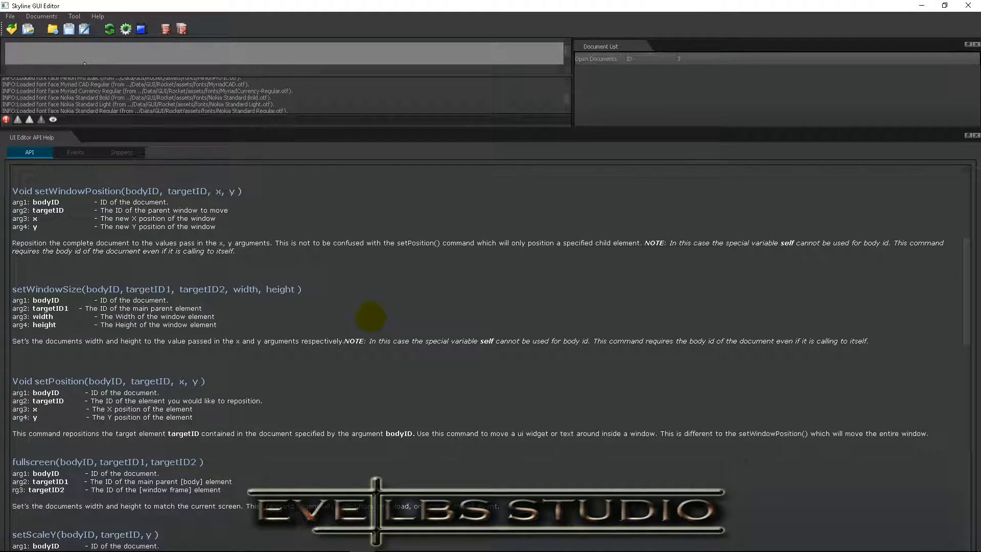
scroll(371, 318, up, 8)
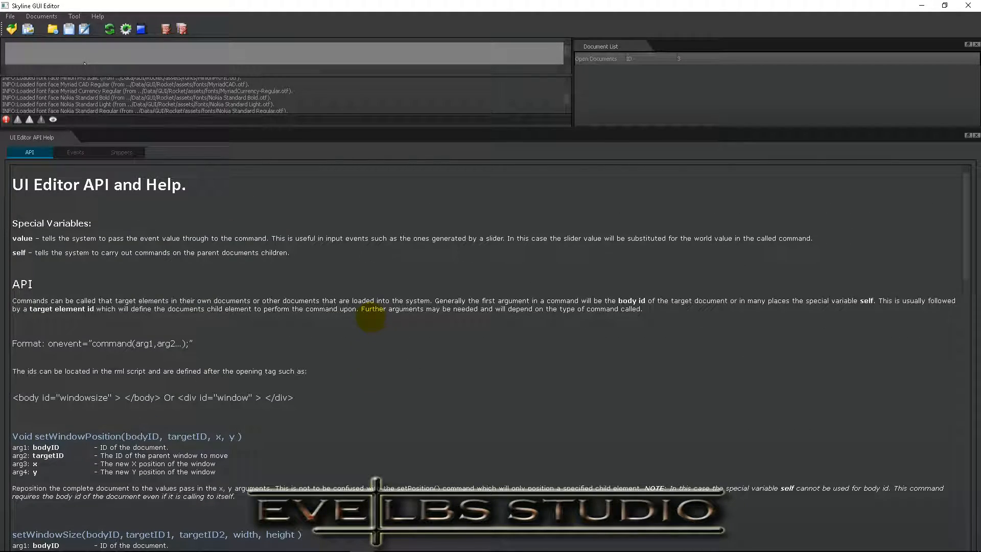
scroll(371, 317, down, 5)
Step: View the Events and Snippets help pages of the GUI Editor
click(75, 152)
click(122, 152)
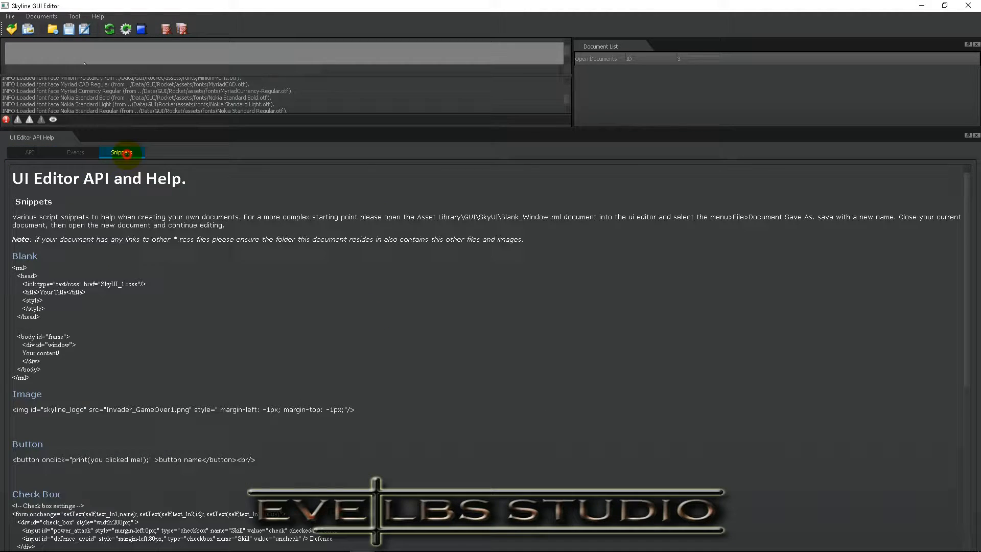
click(74, 153)
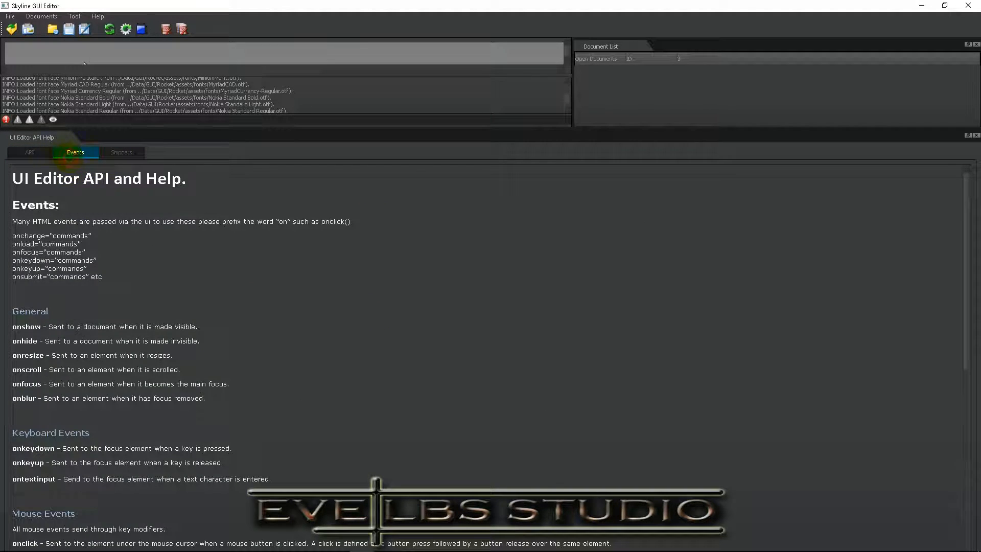
Step: Review the API command reference for window, position, scale and text functions, and close the GUI Editor
click(30, 152)
scroll(146, 245, down, 5)
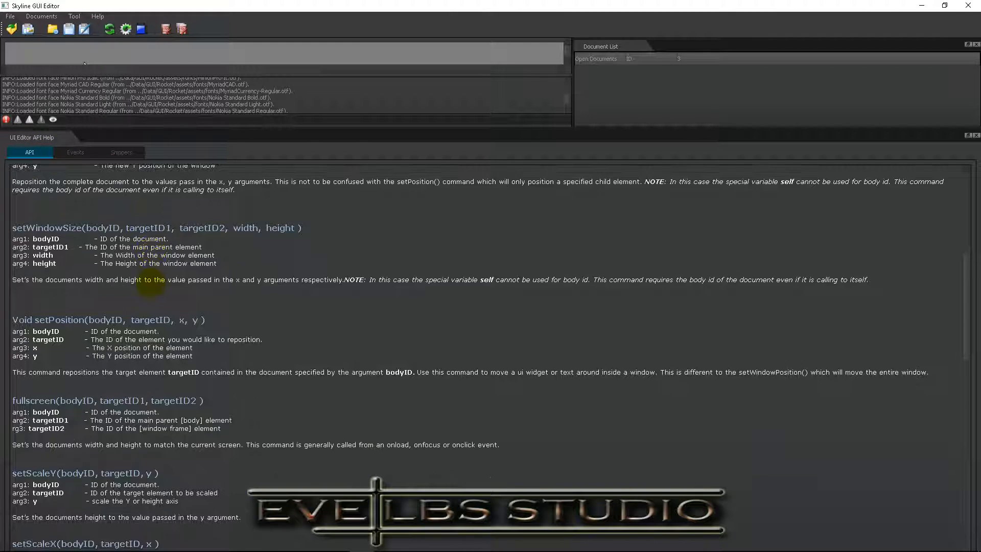
scroll(151, 284, down, 4)
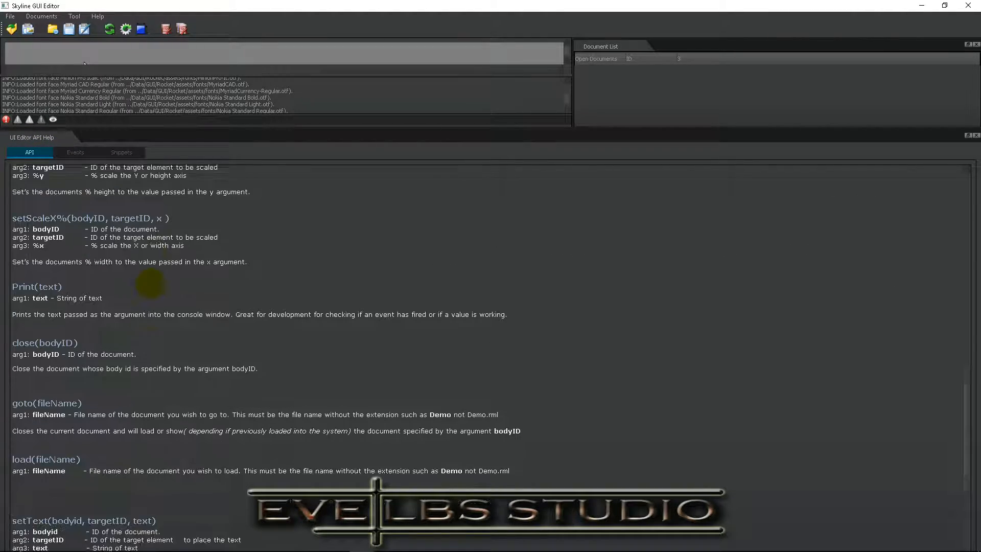
scroll(76, 388, up, 15)
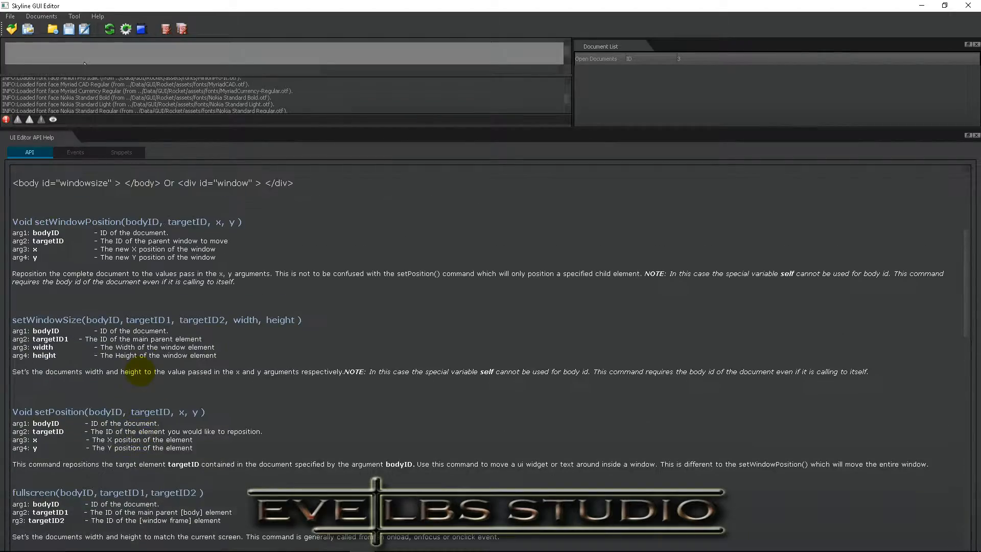
click(968, 6)
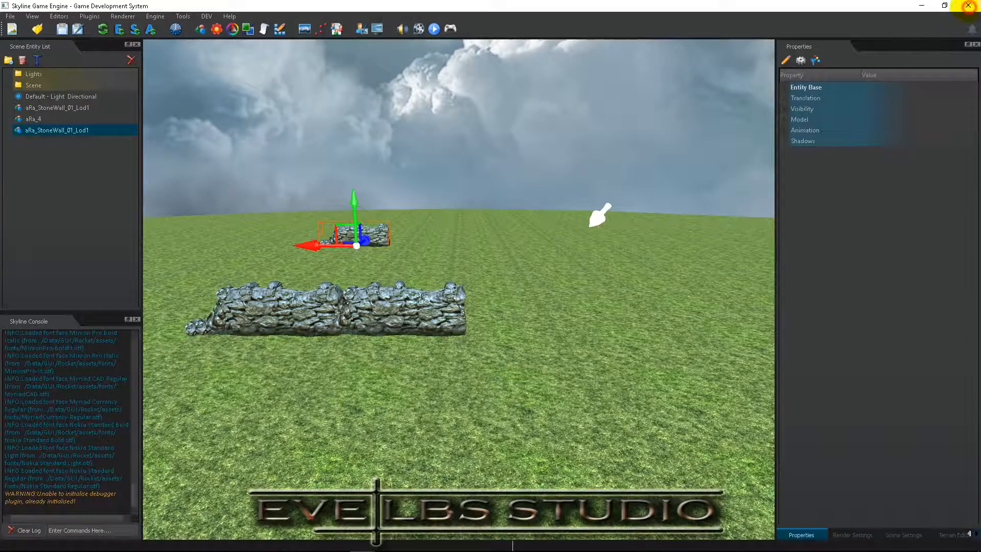
Step: Select the front stone wall piece aRa_StoneWall_01_Lod1 in the scene, leaving the list of editors
click(59, 16)
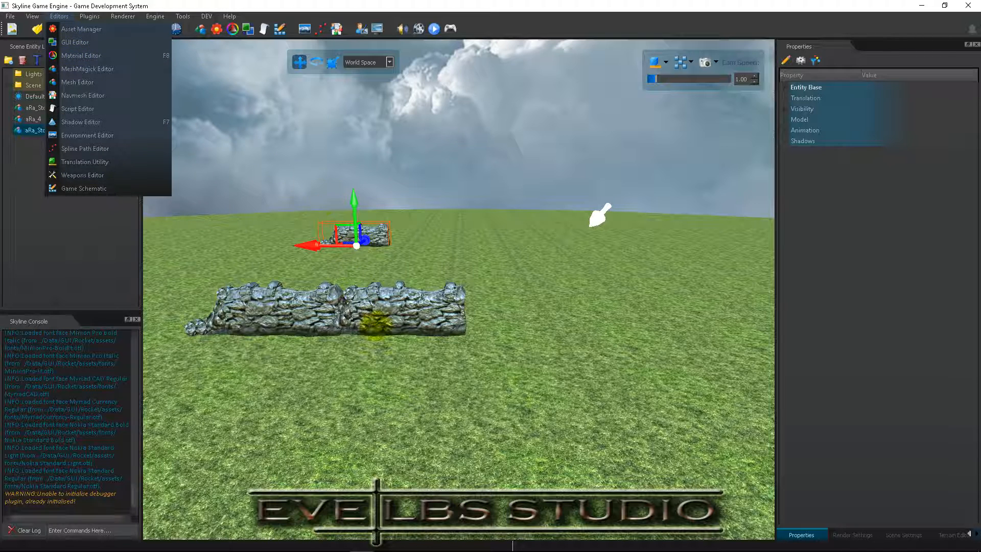
click(386, 317)
click(387, 317)
click(386, 317)
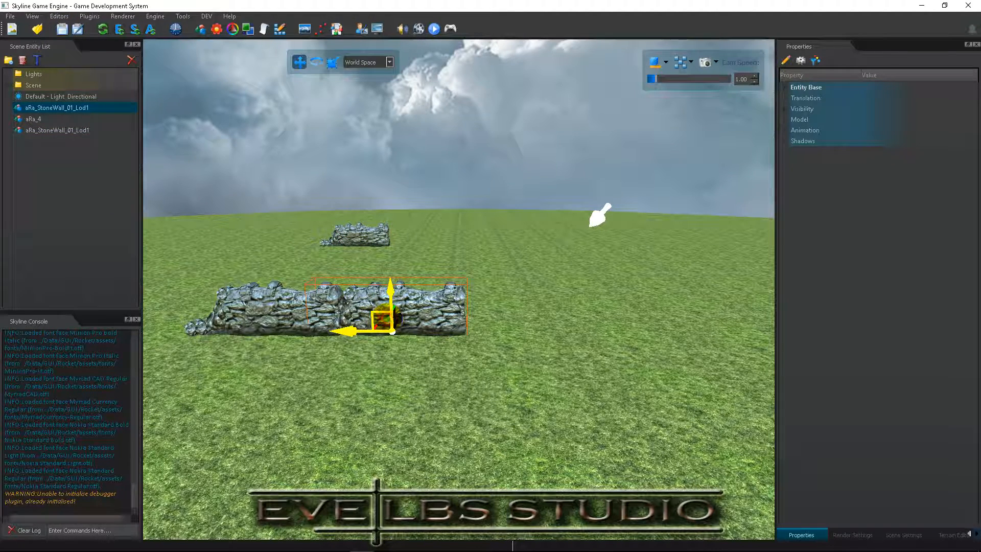
Step: Move the selected stone wall along the X axis, clear of its neighbour, and open the Material Editor beside it
drag(352, 329, 420, 326)
click(58, 14)
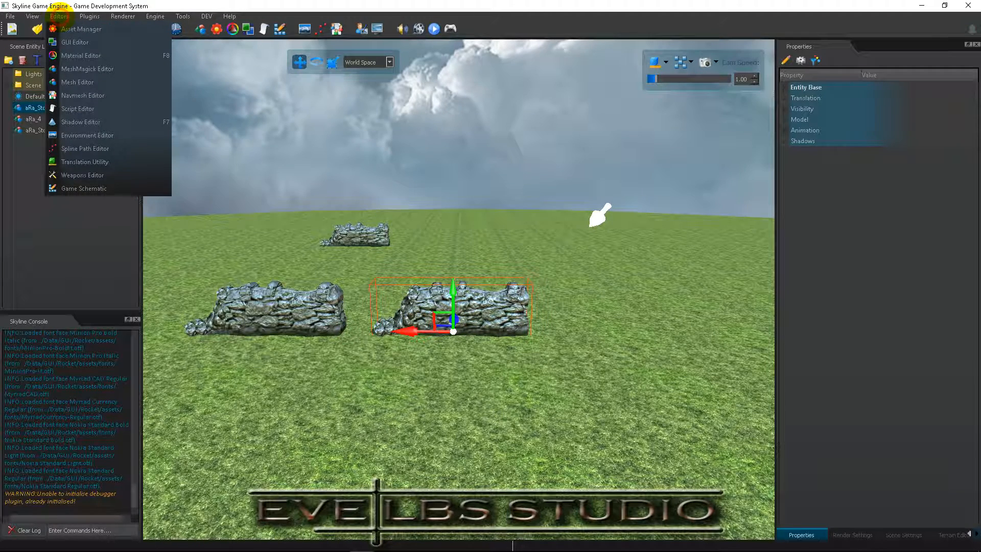
click(73, 56)
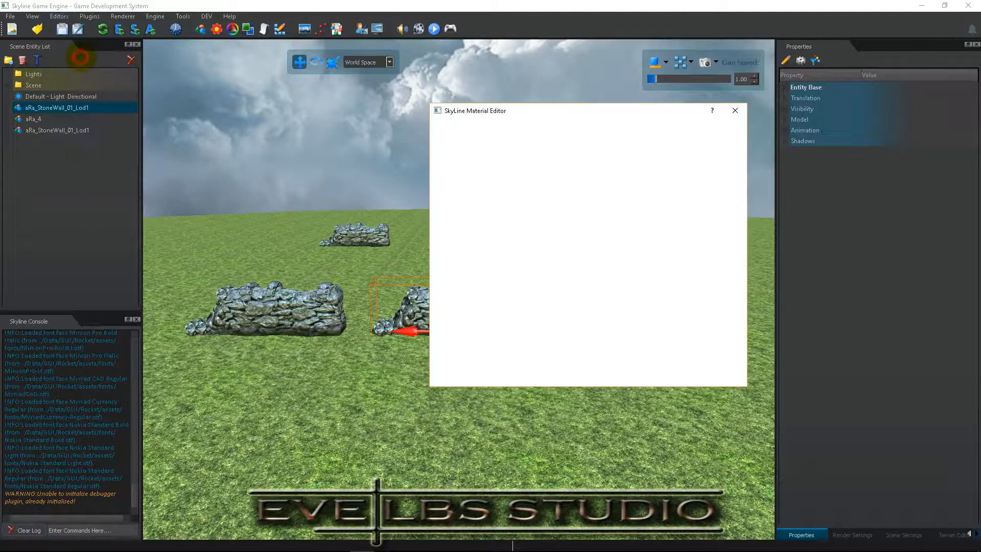
drag(571, 112, 719, 111)
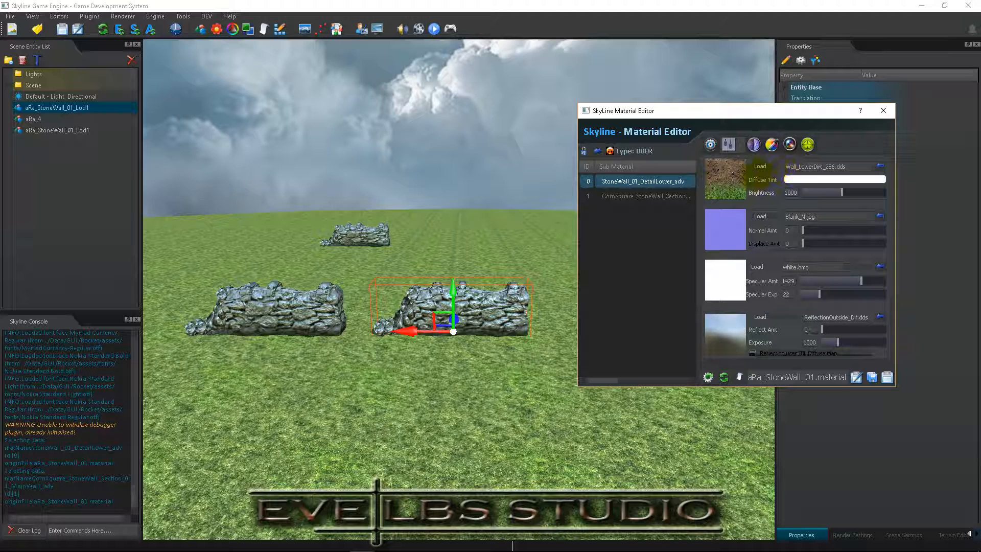
Step: Set the diffuse brightness to 548 for sub material StoneWall_01_DetailLower_adv and to 478 for the CornSquare_StoneWall_Section sub material
drag(860, 195, 822, 198)
click(646, 196)
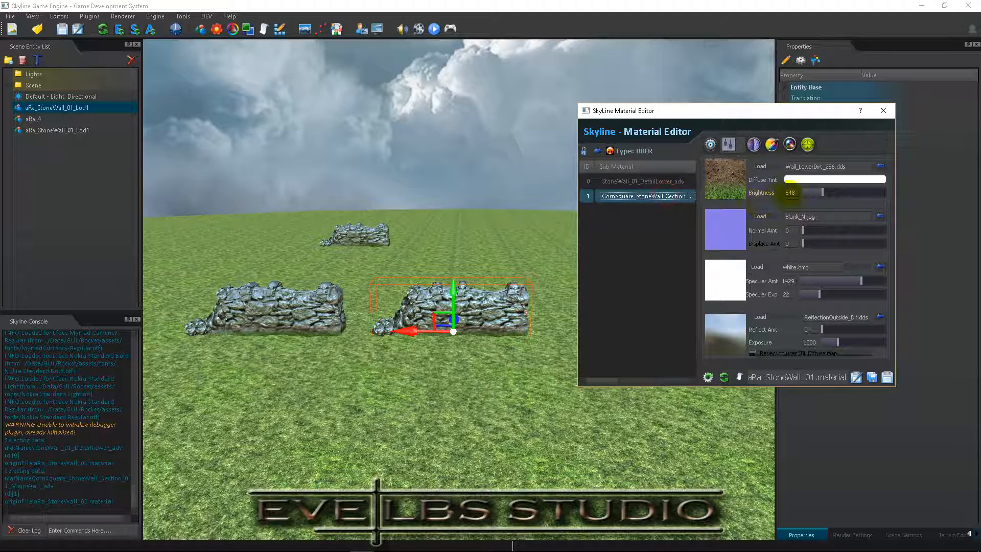
drag(841, 192, 818, 193)
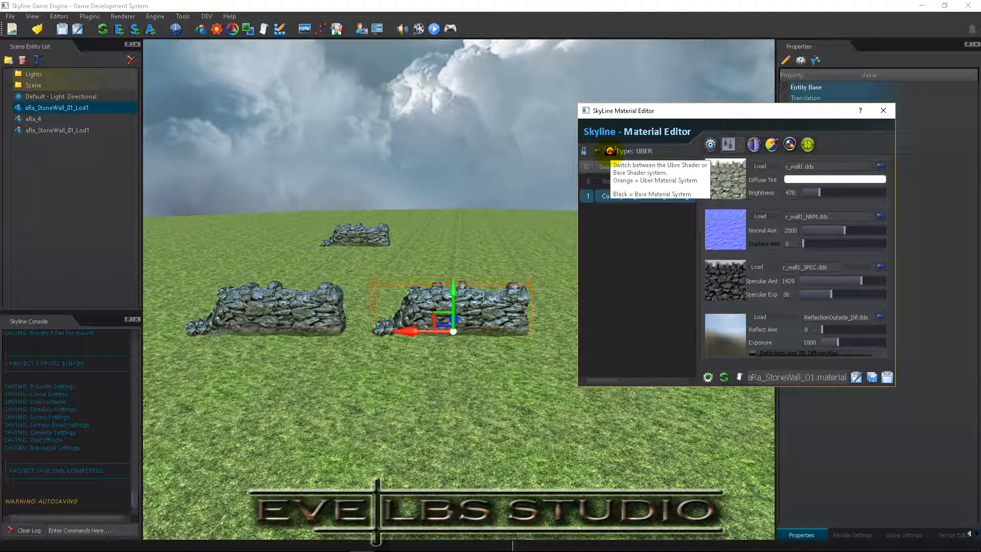
Step: Switch the material type to Advanced and back to Uber, and look through the base material options in the general settings
click(610, 150)
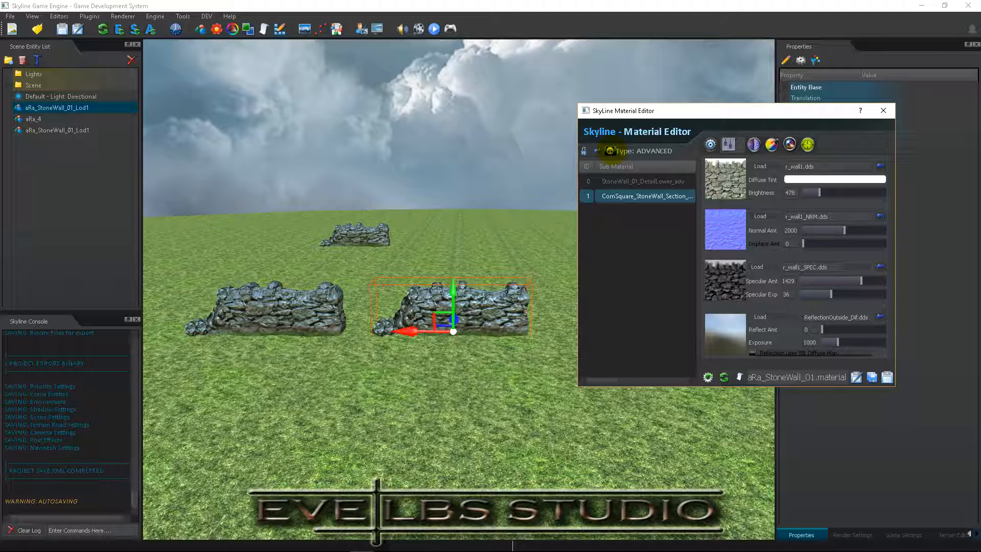
click(609, 151)
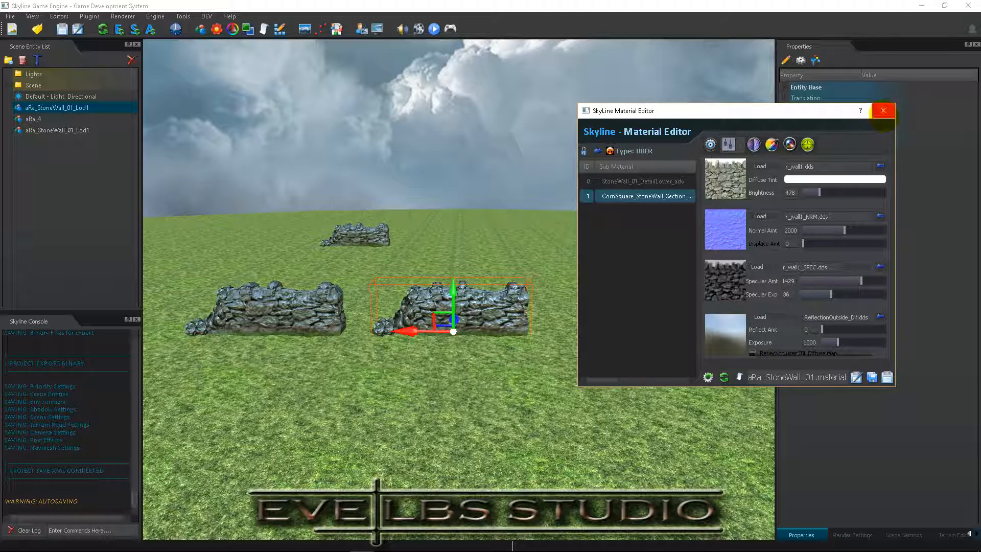
click(710, 145)
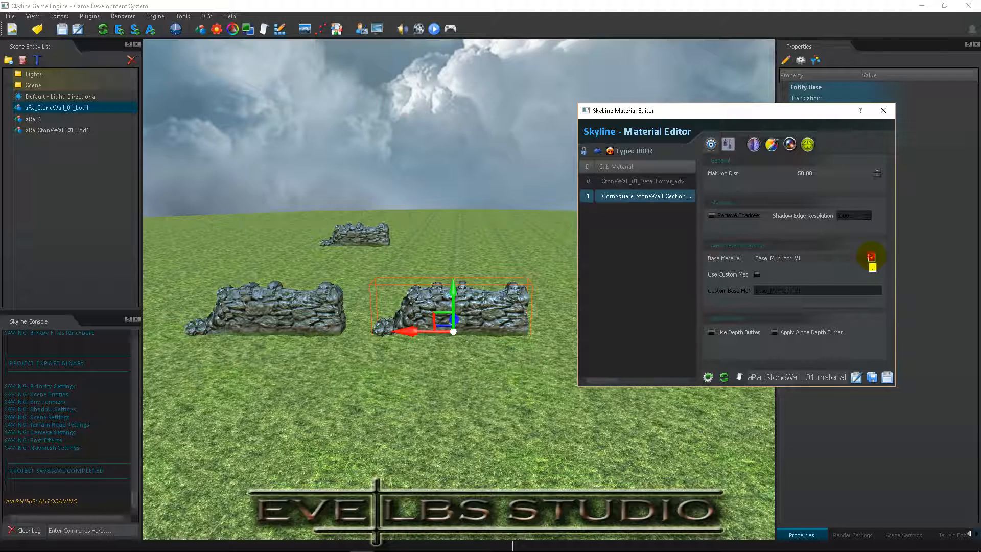
click(871, 257)
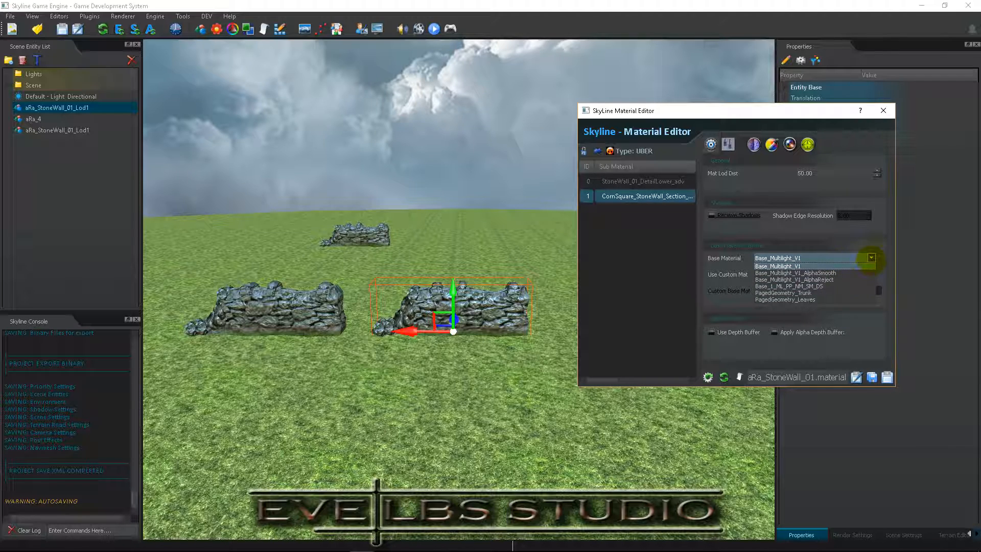
click(871, 257)
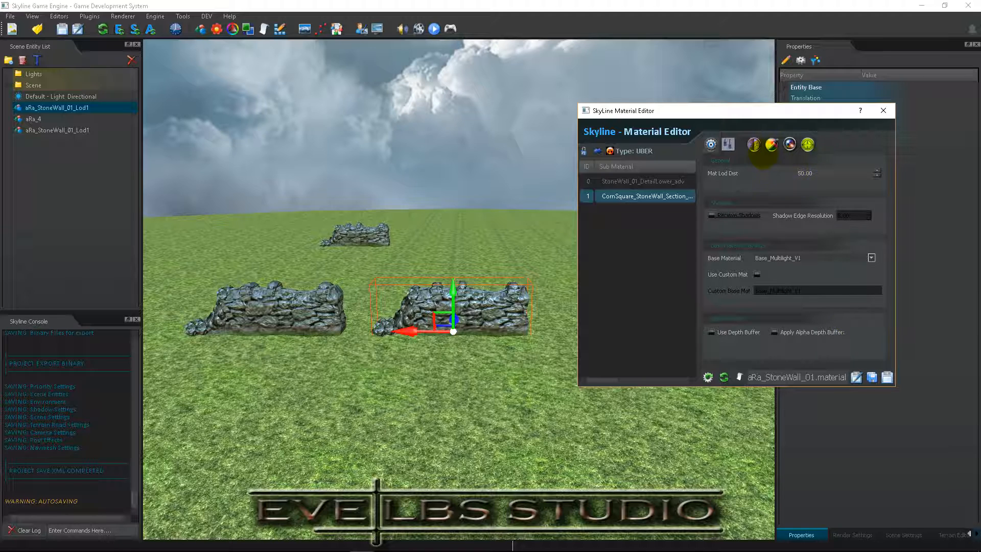
Step: View the scene lighting overrides of the CornSquare_StoneWall_Section sub material and enable Reject in its alpha settings
click(754, 144)
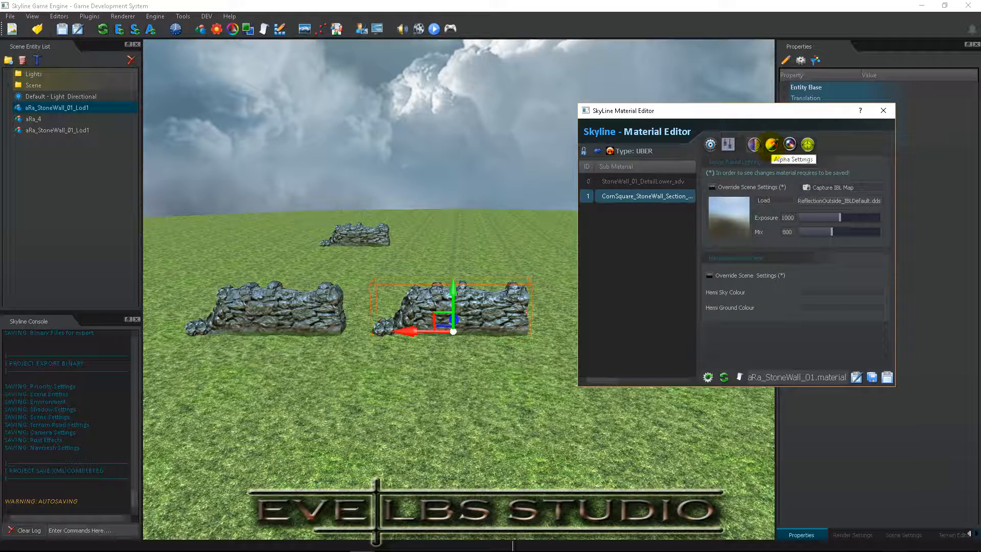
click(771, 144)
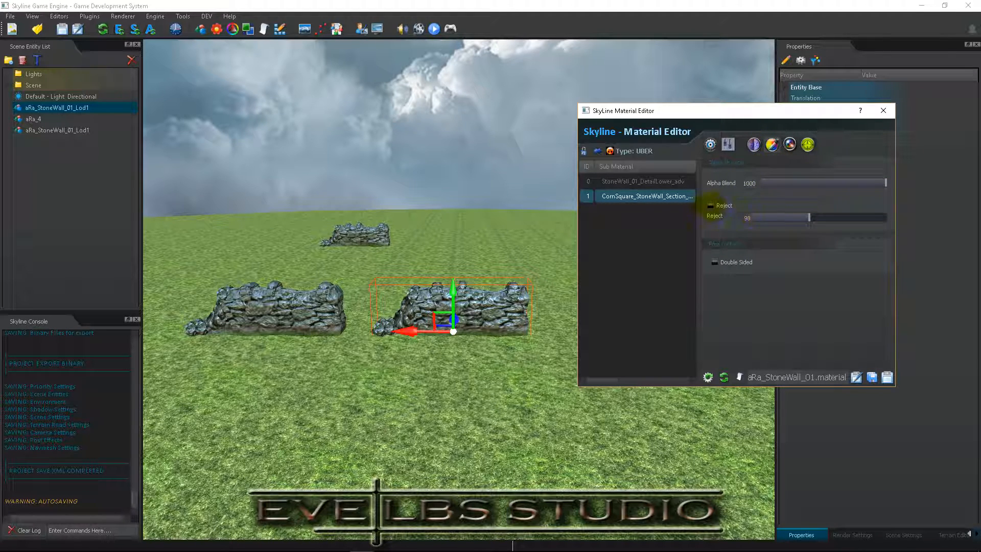
click(710, 205)
click(710, 204)
click(711, 204)
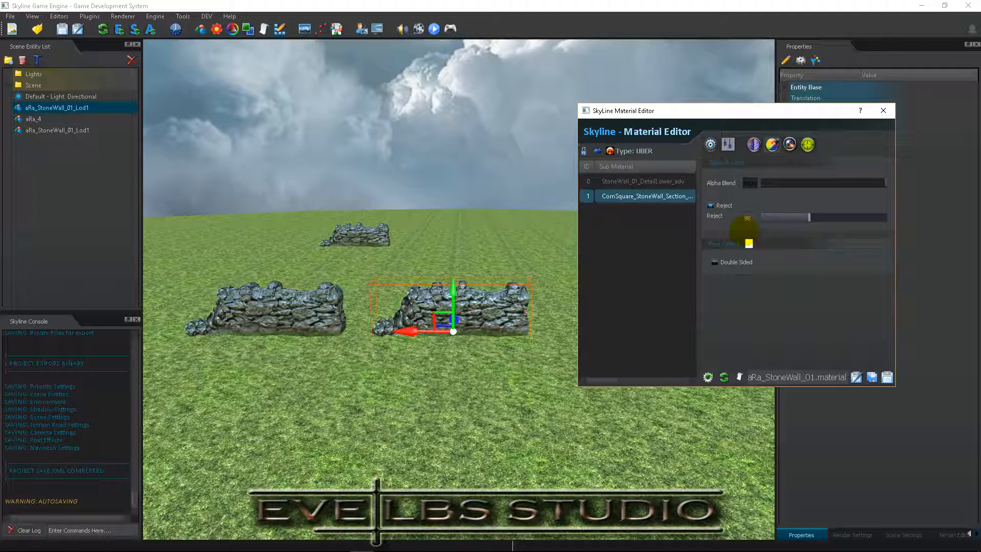
Step: Check the glow, rim light and UV settings, save aRa_StoneWall_01.material and close the Material Editor
click(789, 144)
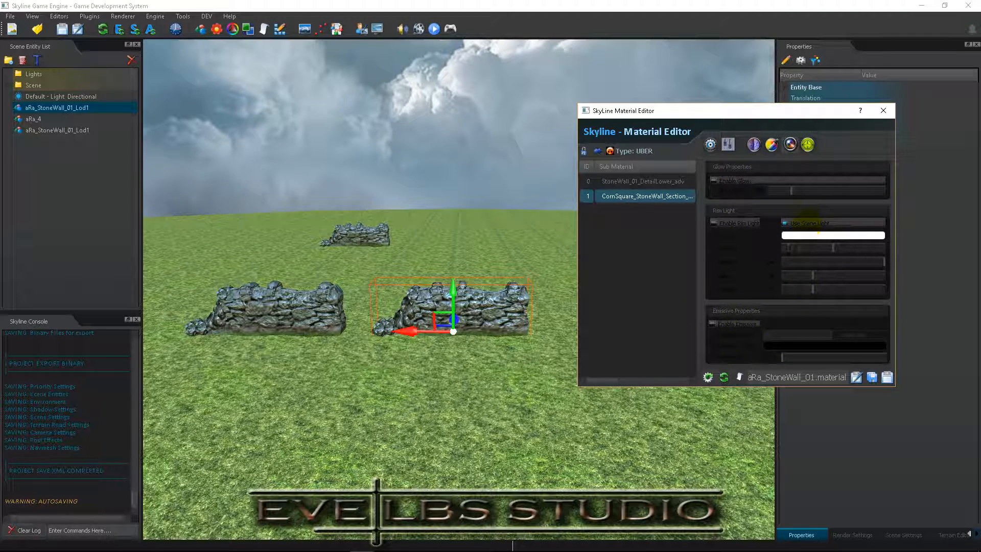
click(808, 144)
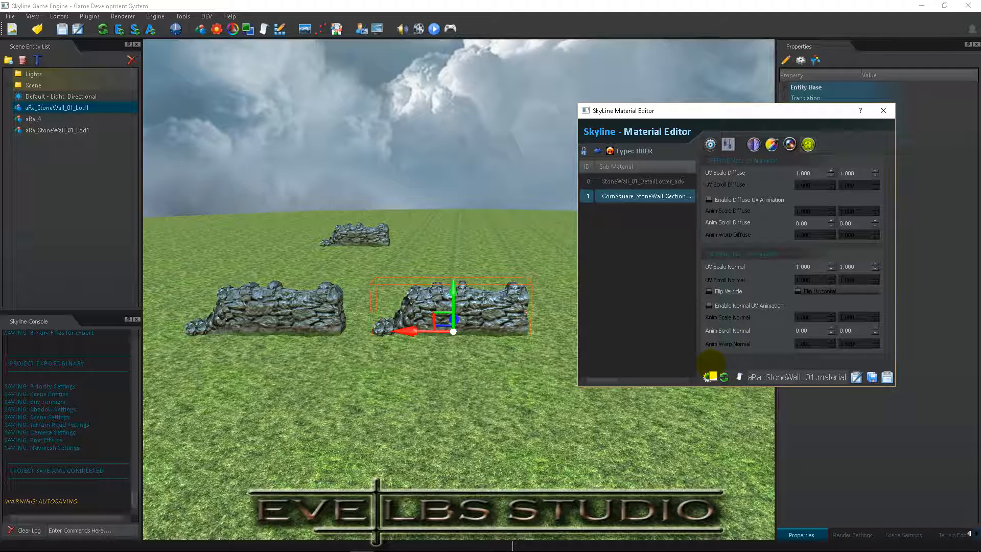
click(648, 181)
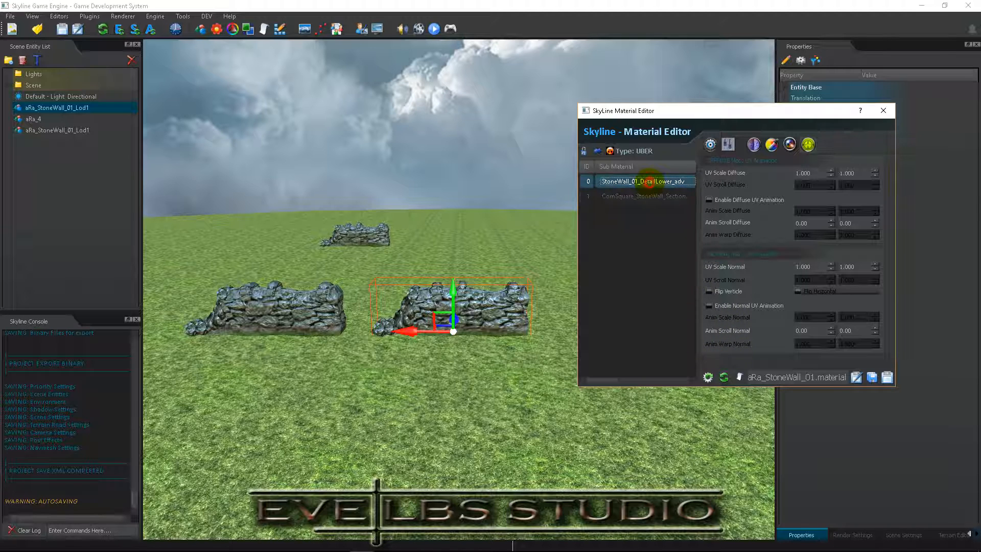
click(728, 144)
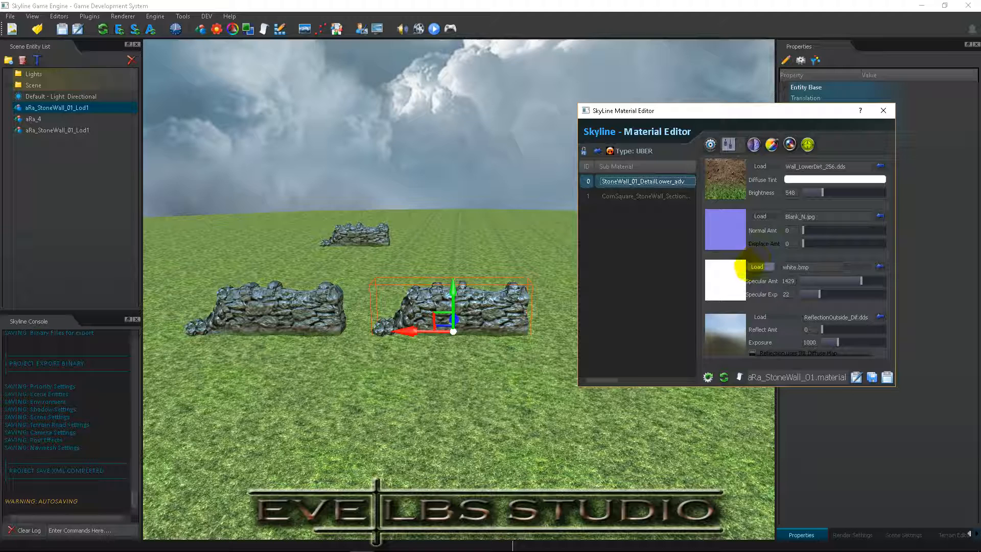
click(887, 377)
click(883, 110)
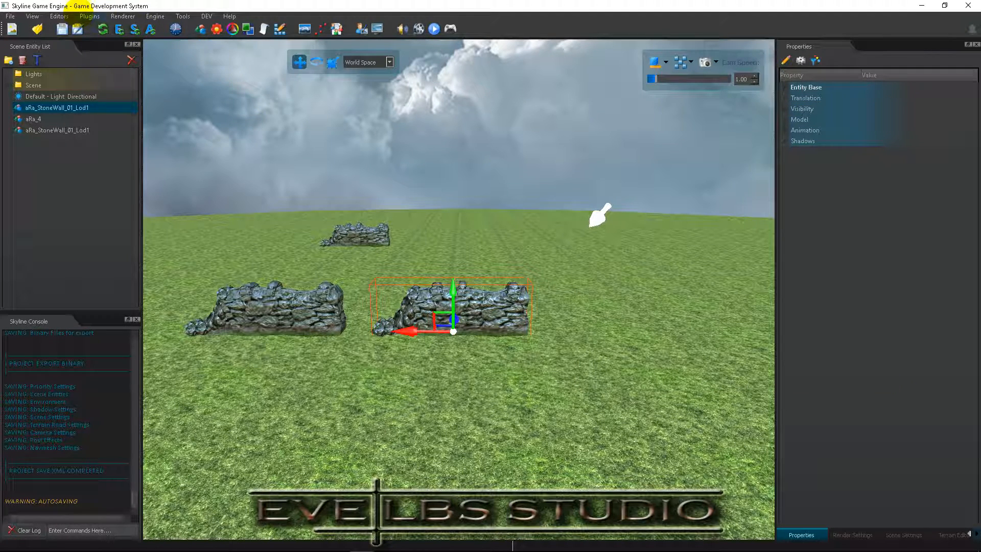
Step: Open the Mesh Editor and import the selected stone wall mesh from the scene
click(58, 15)
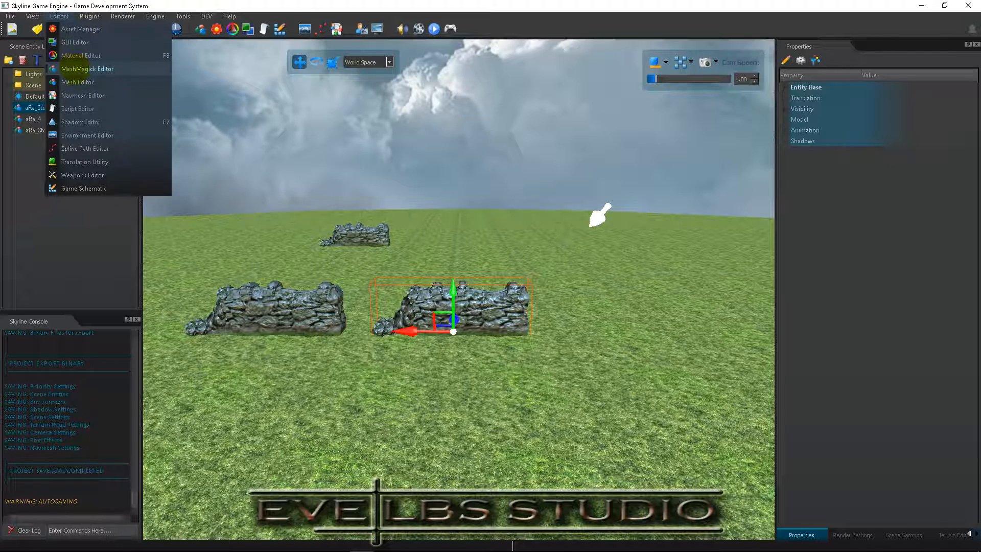
click(76, 81)
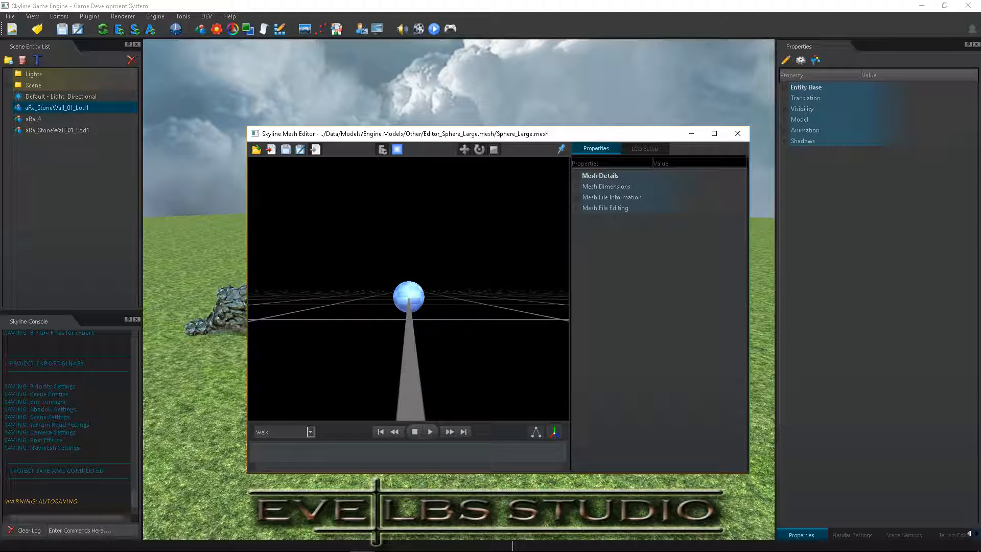
drag(397, 133, 591, 98)
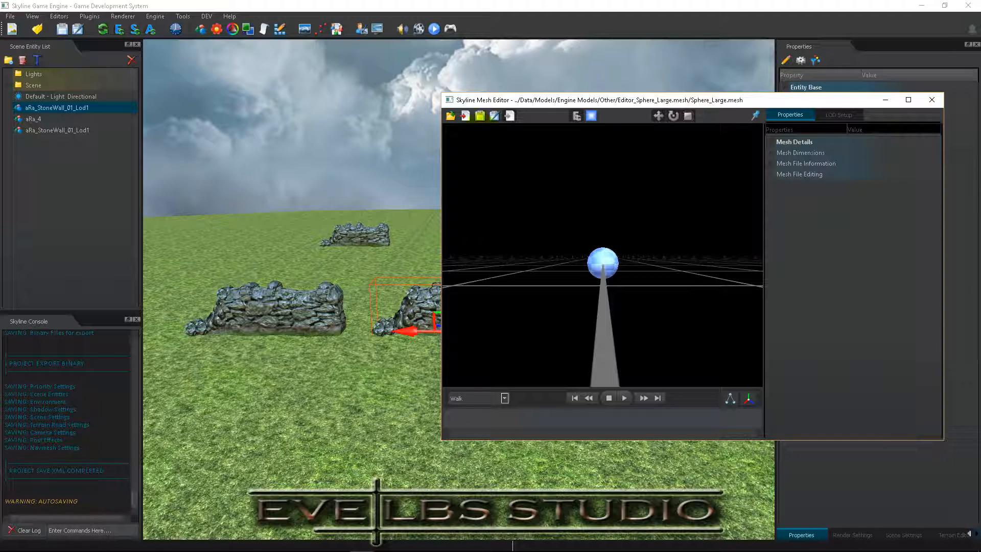
click(464, 116)
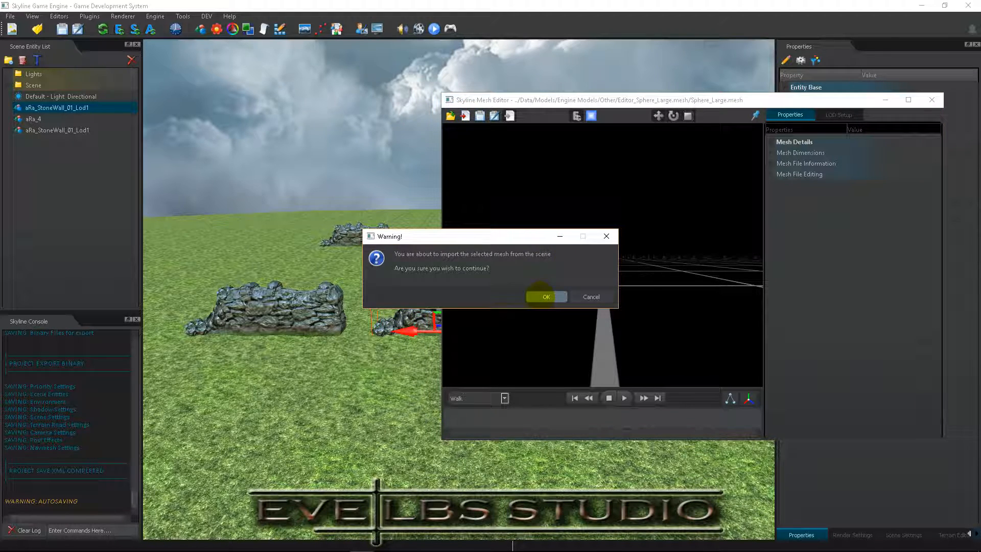
click(544, 297)
right_drag(633, 209, 617, 241)
scroll(605, 250, up, 6)
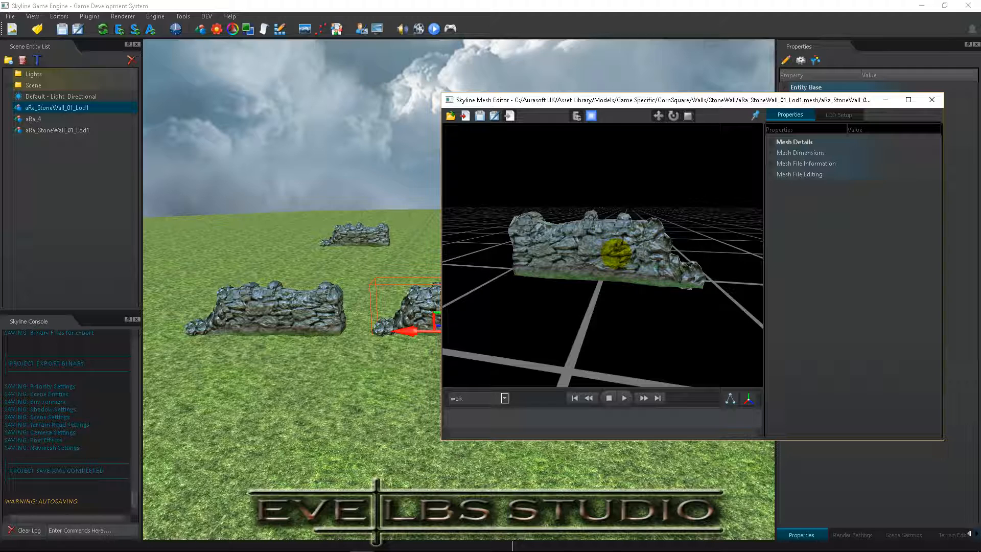
Step: Look through the animation list and the wall mesh's details, dimensions, file information and file editing properties
click(504, 398)
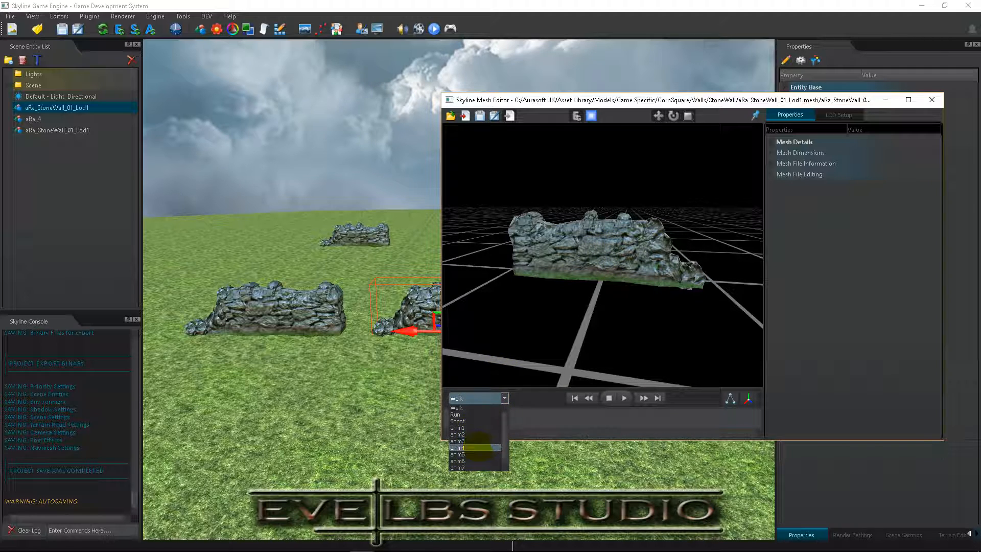
click(528, 422)
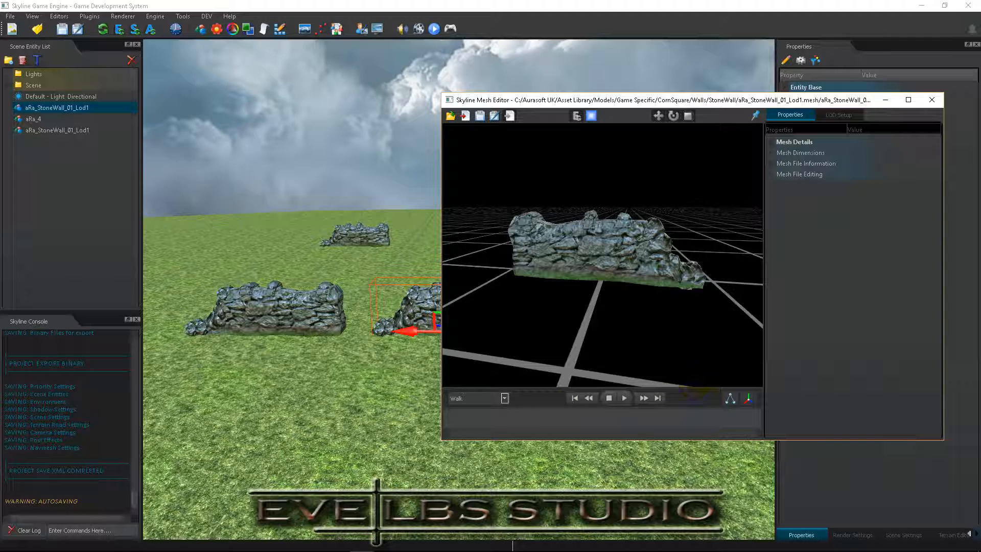
double_click(792, 143)
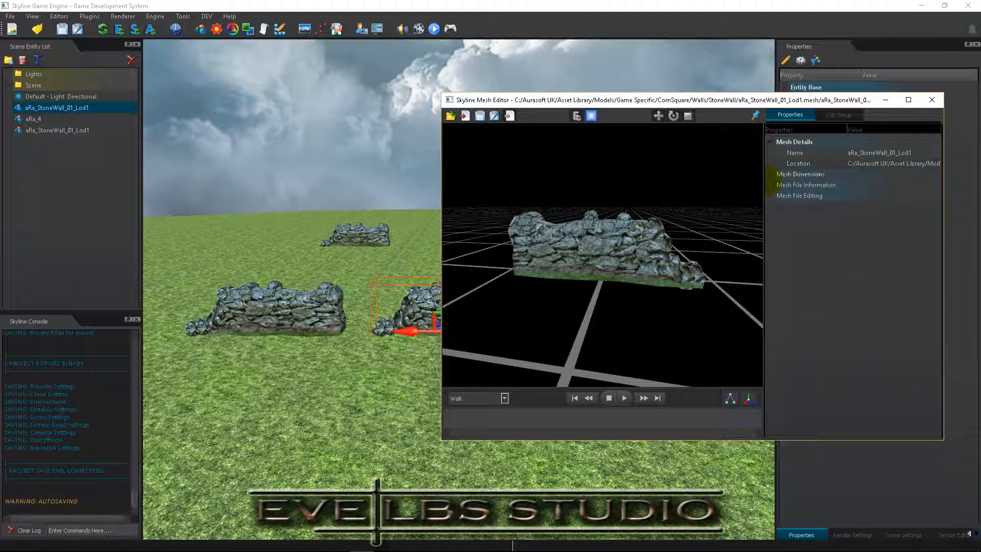
click(771, 174)
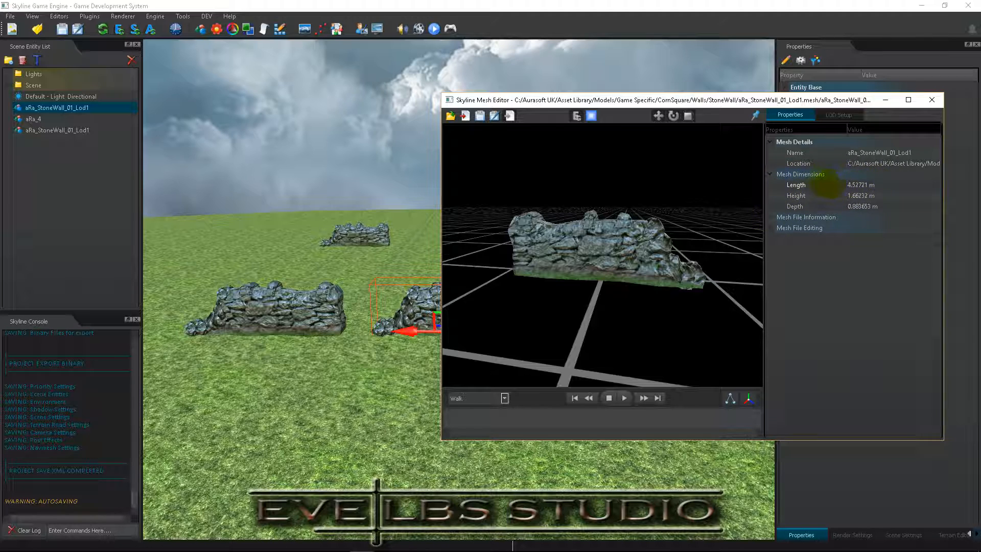
click(770, 213)
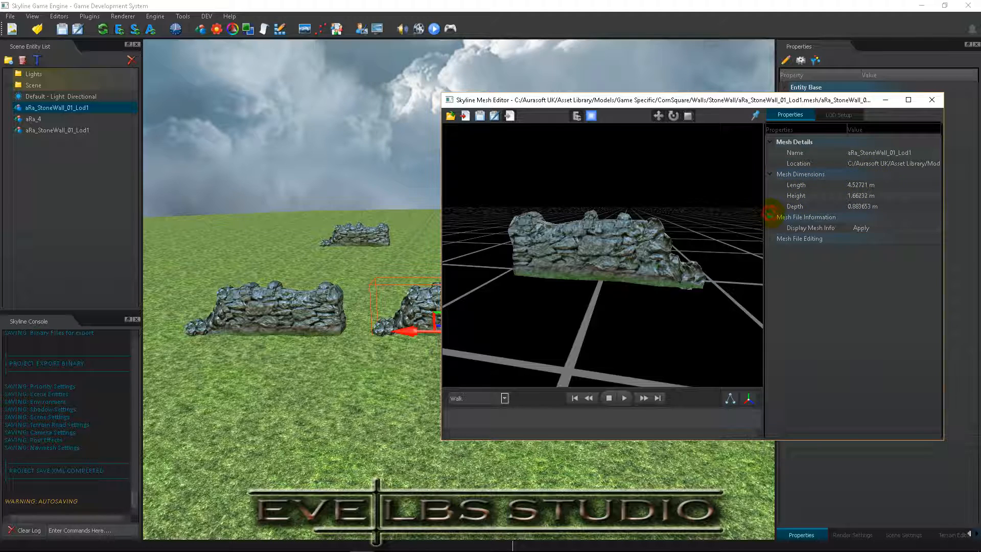
click(772, 238)
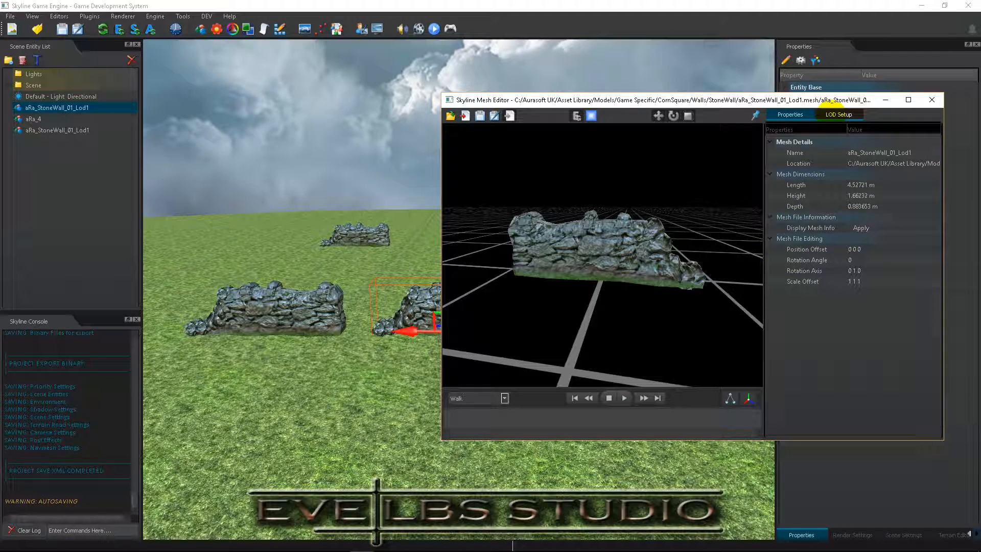
Step: Add three LOD stages to the wall mesh in the LOD setup and check the stage list
click(832, 109)
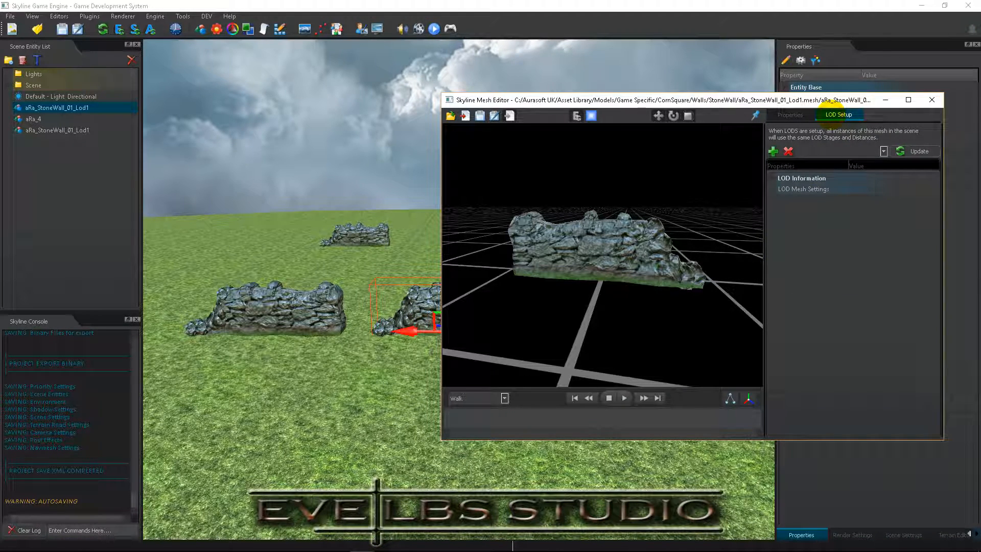
click(773, 151)
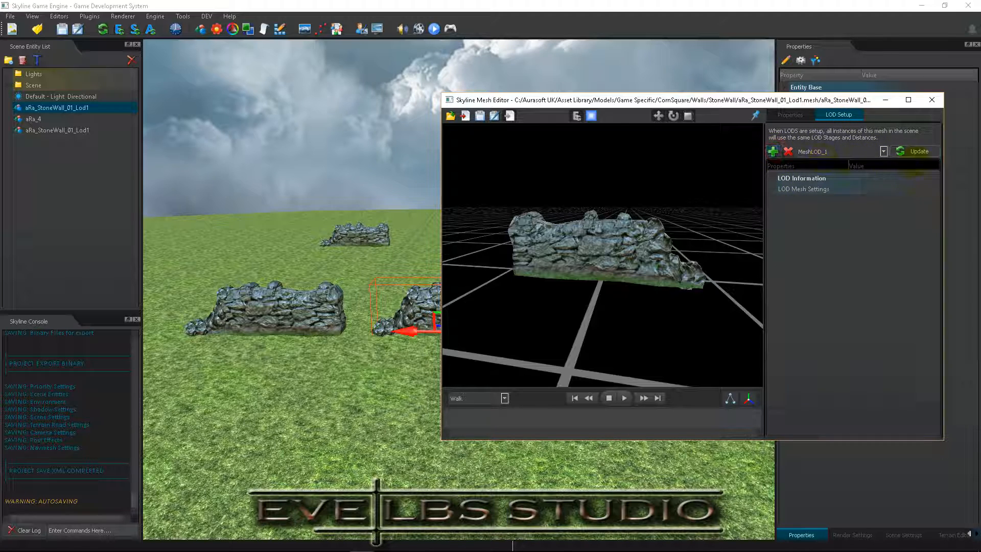
click(883, 151)
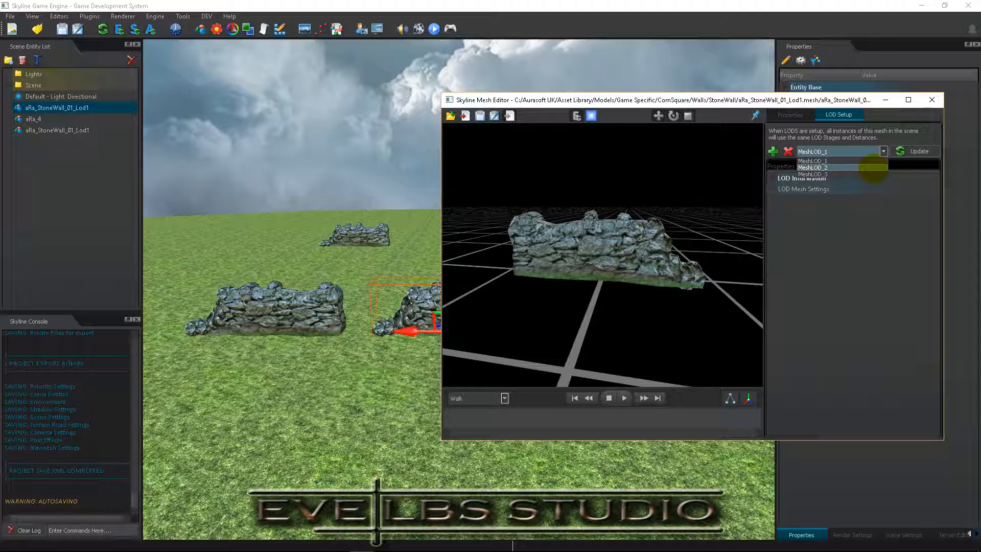
click(866, 227)
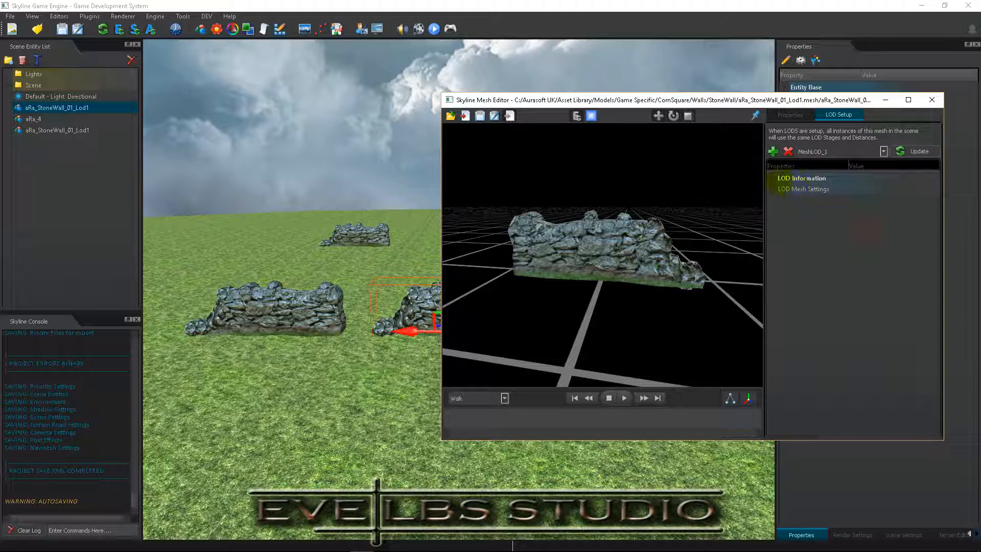
Step: Choose the MeshLOD_2 stage and show its LOD information and LOD mesh settings
click(772, 178)
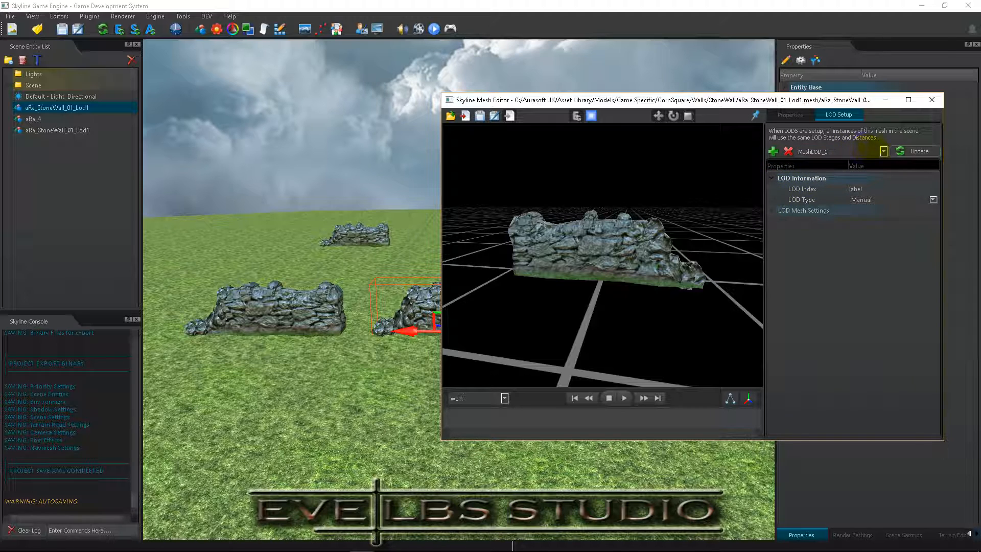
click(883, 151)
click(868, 165)
click(773, 211)
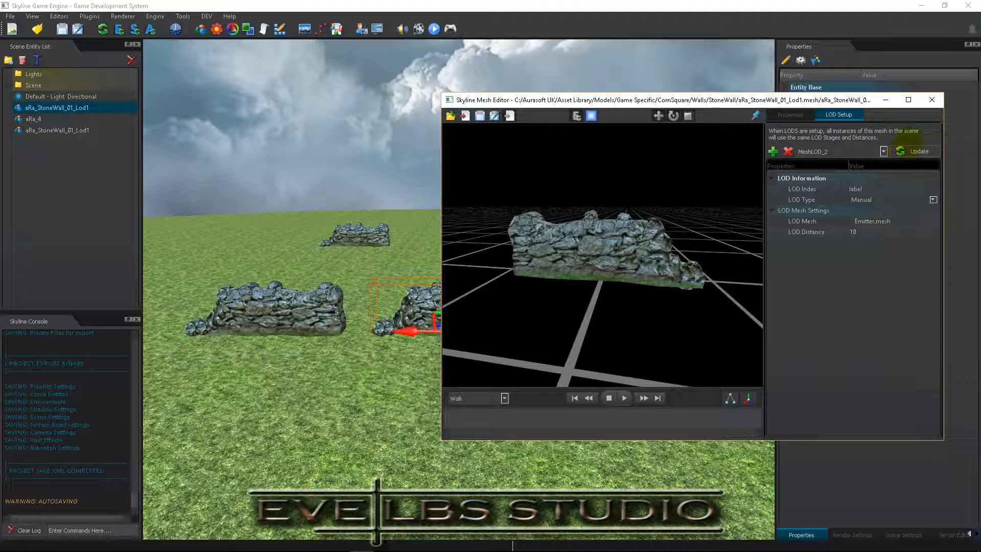
Step: Close the Mesh Editor, view the build and test tools of the Navmesh Editor, and close it again
click(932, 100)
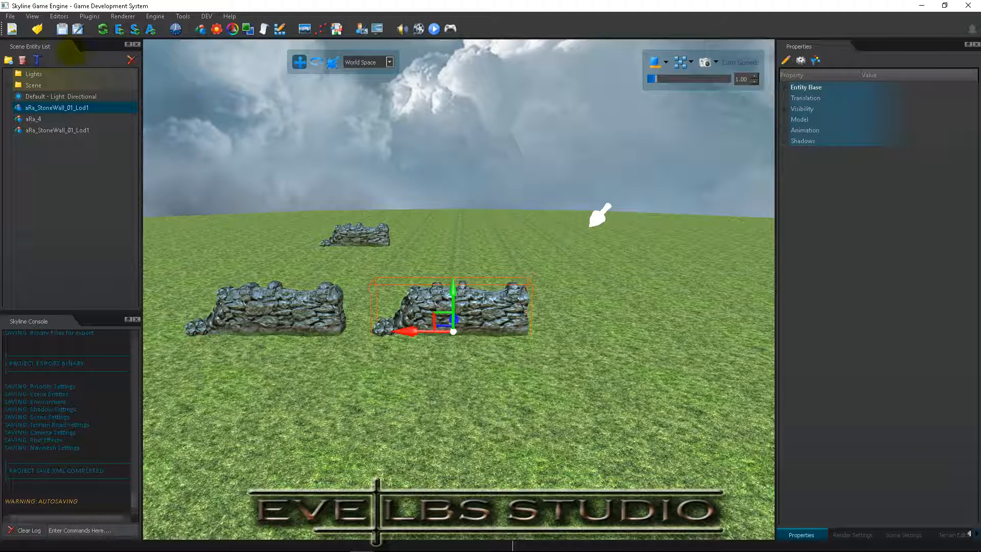
click(59, 16)
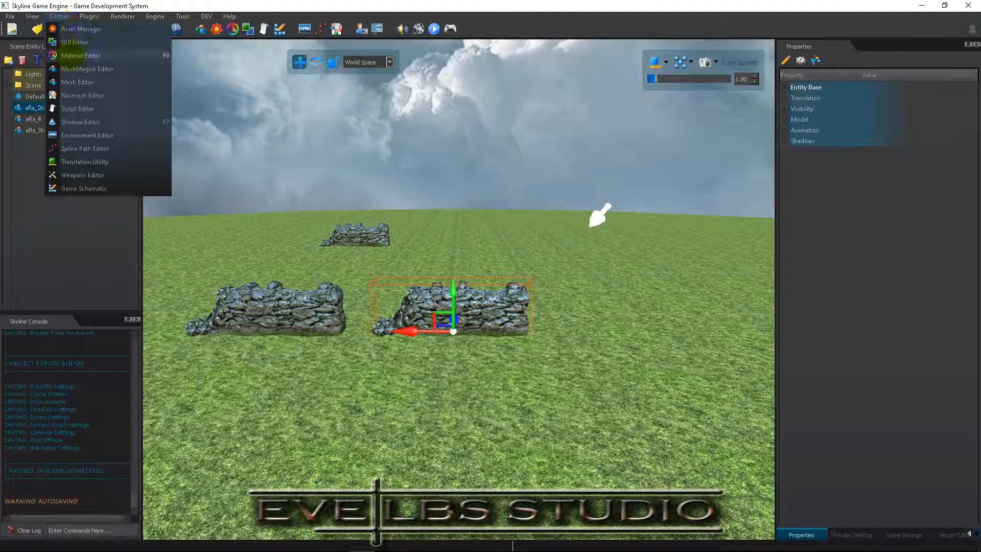
click(94, 96)
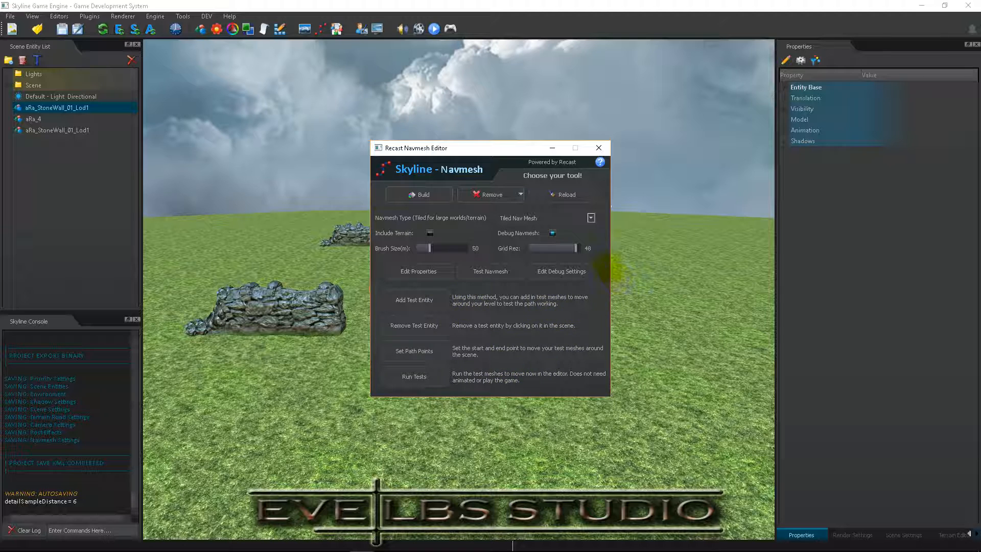
click(597, 149)
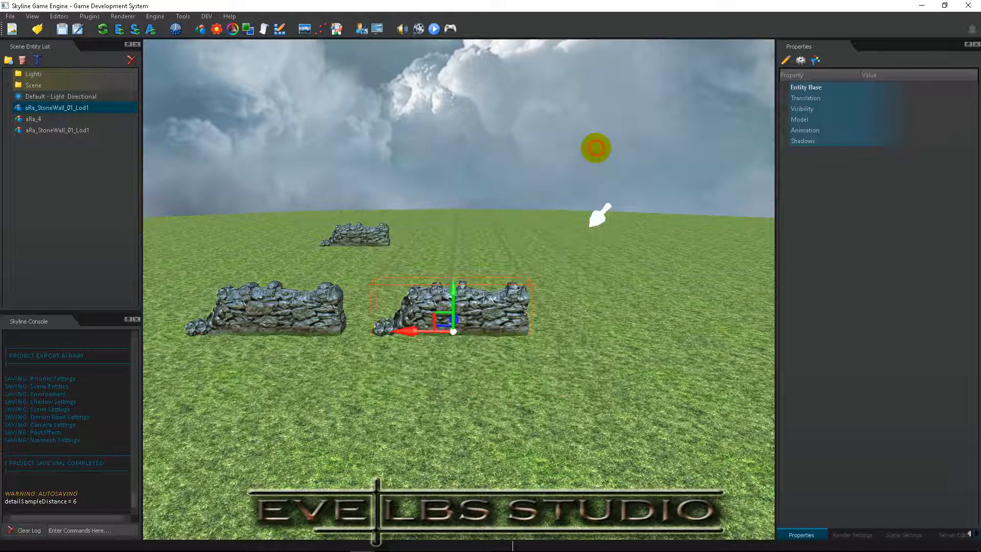
Step: Open the Script Editor and create a new Lua script
click(58, 16)
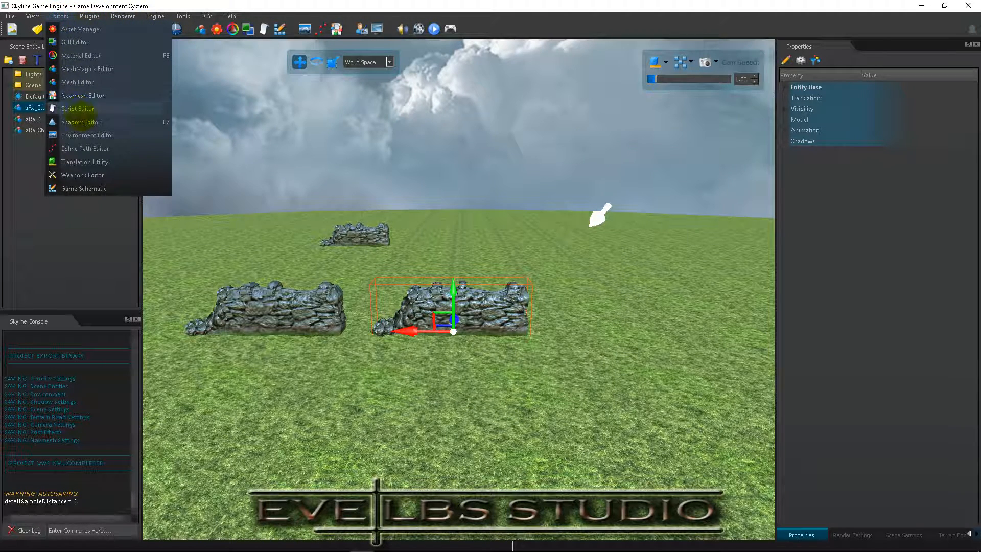
click(107, 109)
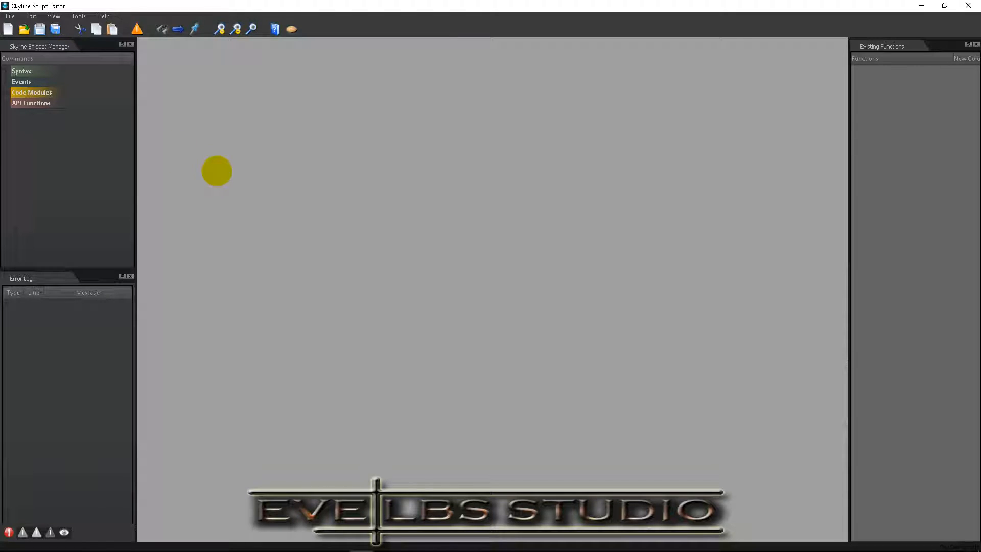
click(7, 29)
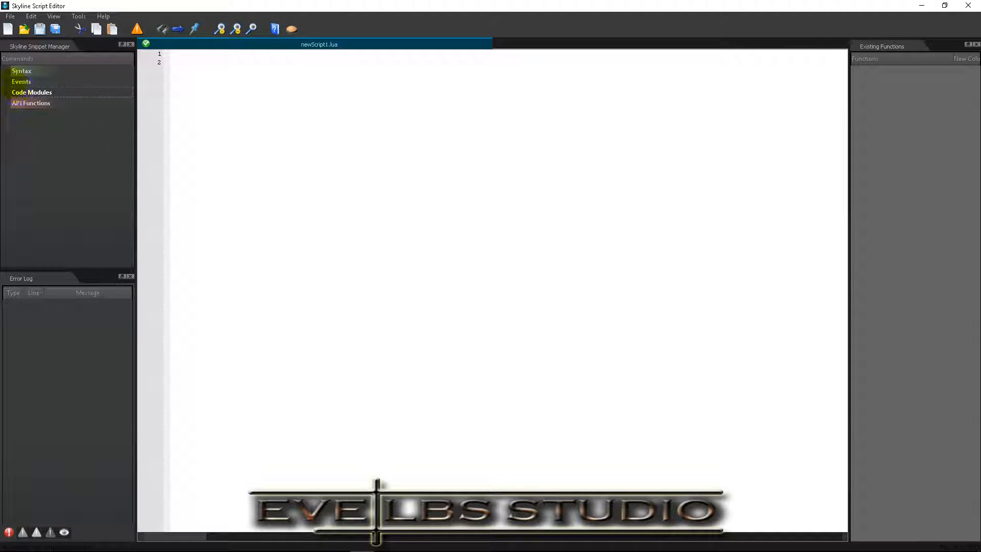
Step: Insert the New Function and Joining Strings snippets from the Misc syntax group into the new script
click(7, 71)
click(15, 81)
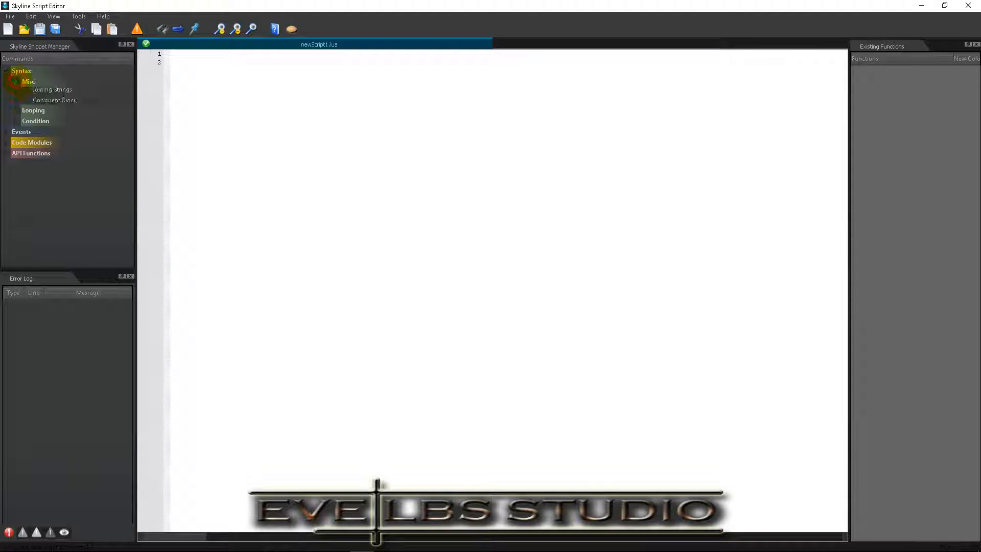
double_click(51, 92)
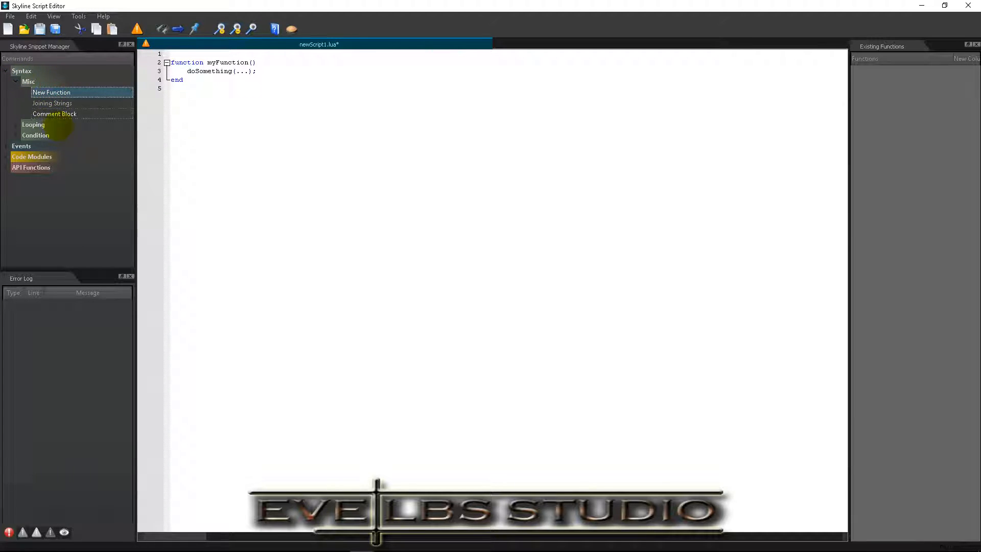
double_click(56, 104)
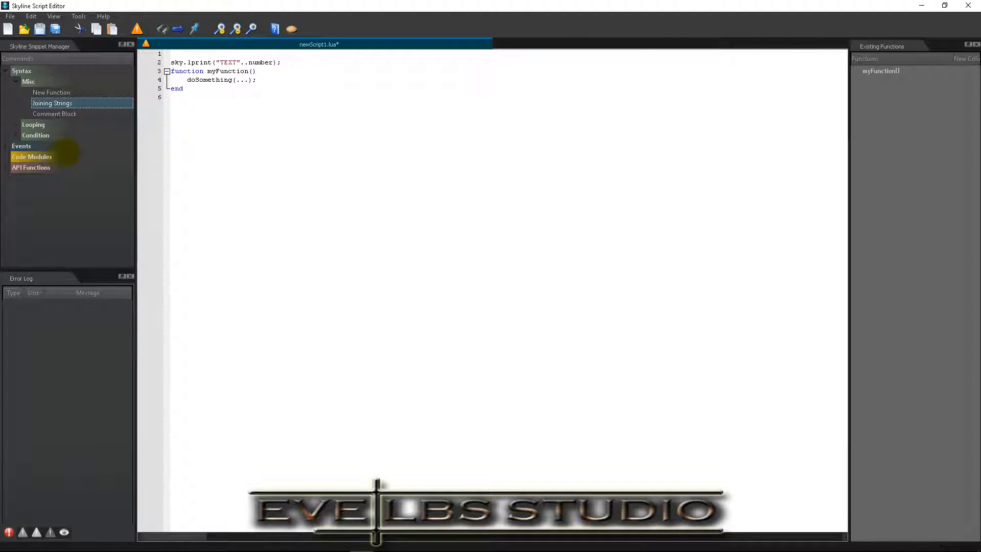
click(5, 71)
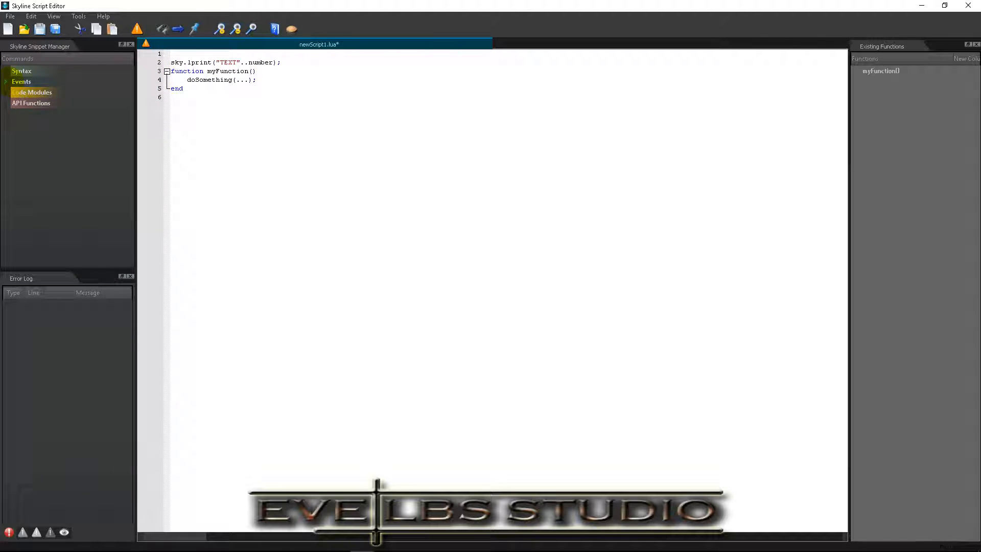
click(5, 72)
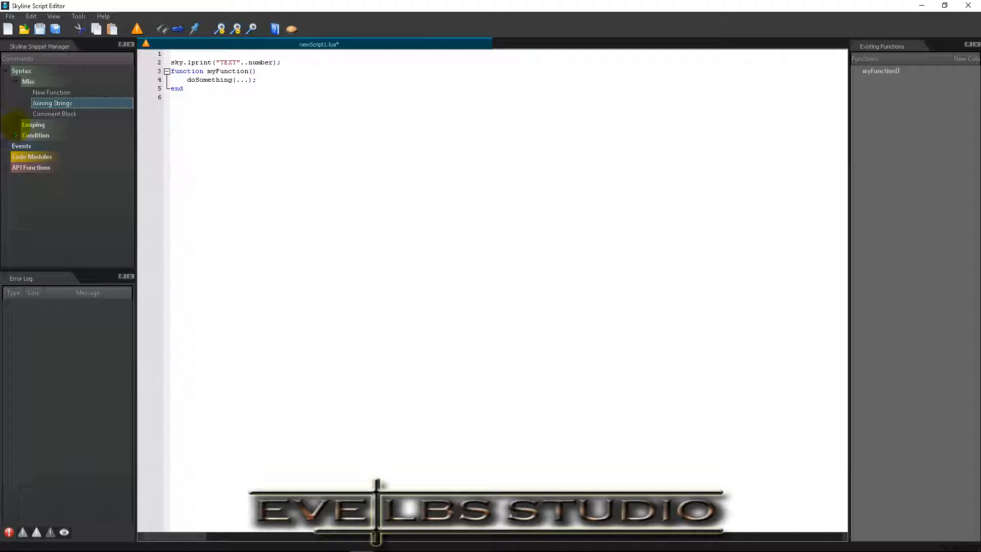
click(14, 125)
click(4, 72)
Step: Add the Target Exit, Target Stay and Target Entered sensor event functions below myFunction, in that order
click(5, 82)
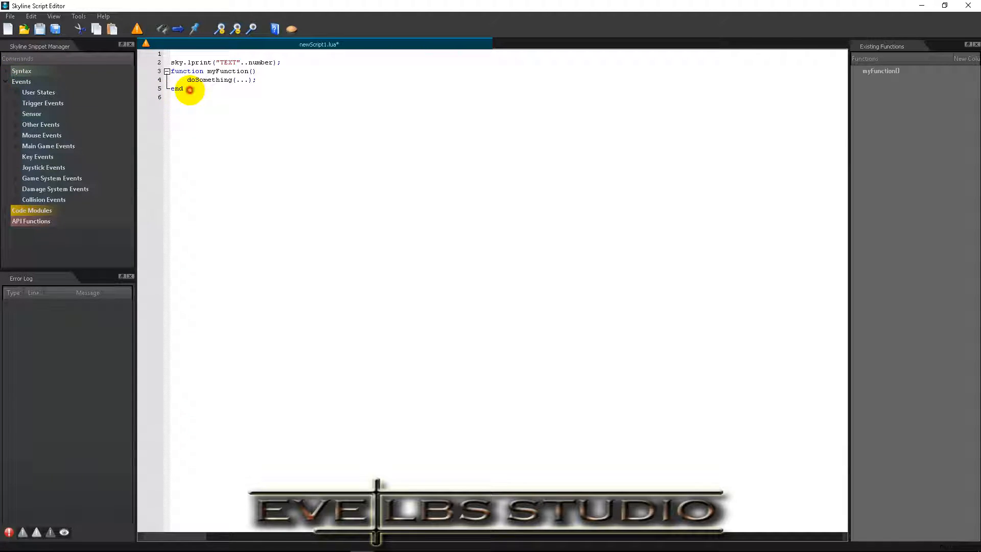
click(16, 113)
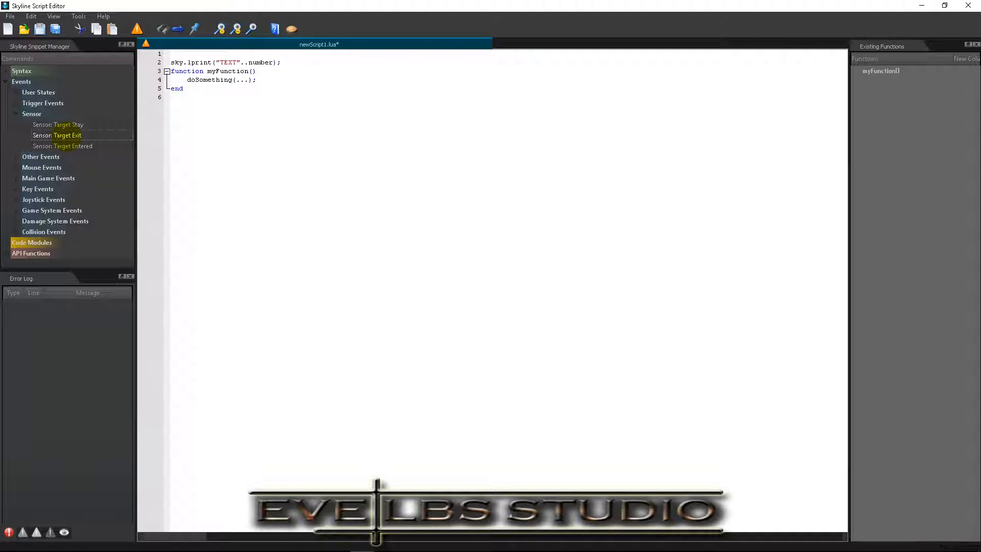
double_click(64, 136)
double_click(73, 124)
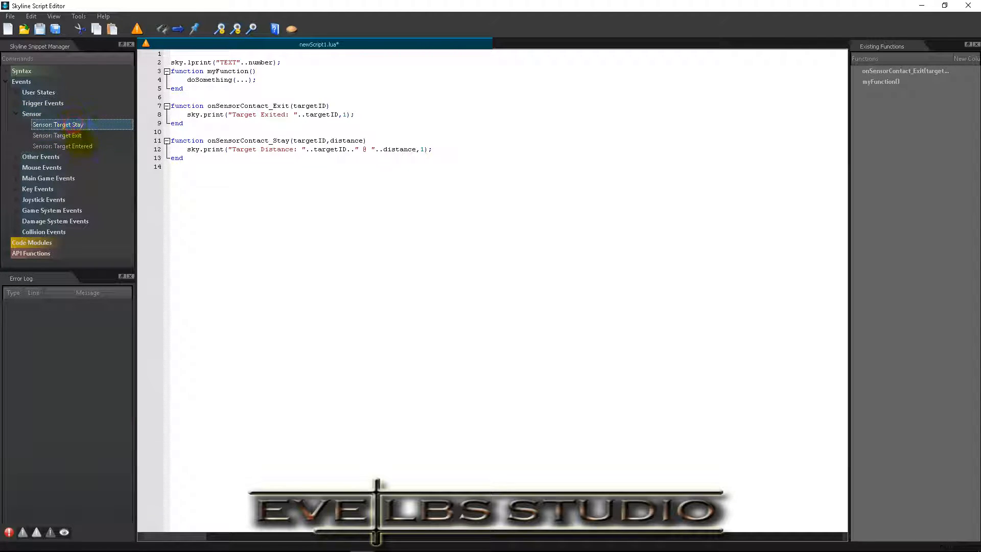
double_click(82, 146)
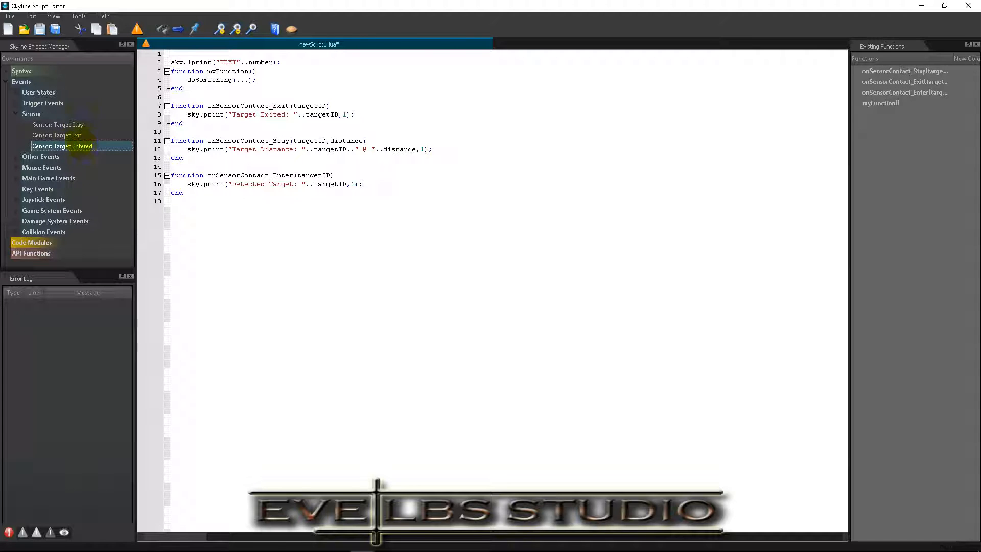
click(16, 113)
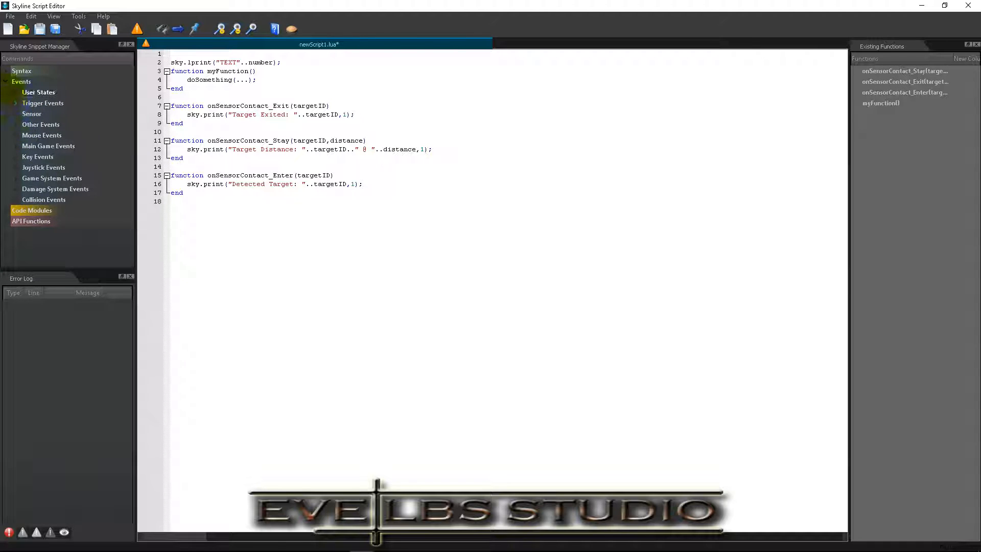
click(6, 81)
Step: Insert the Ray from Object raycast code module at the start of the script
click(5, 92)
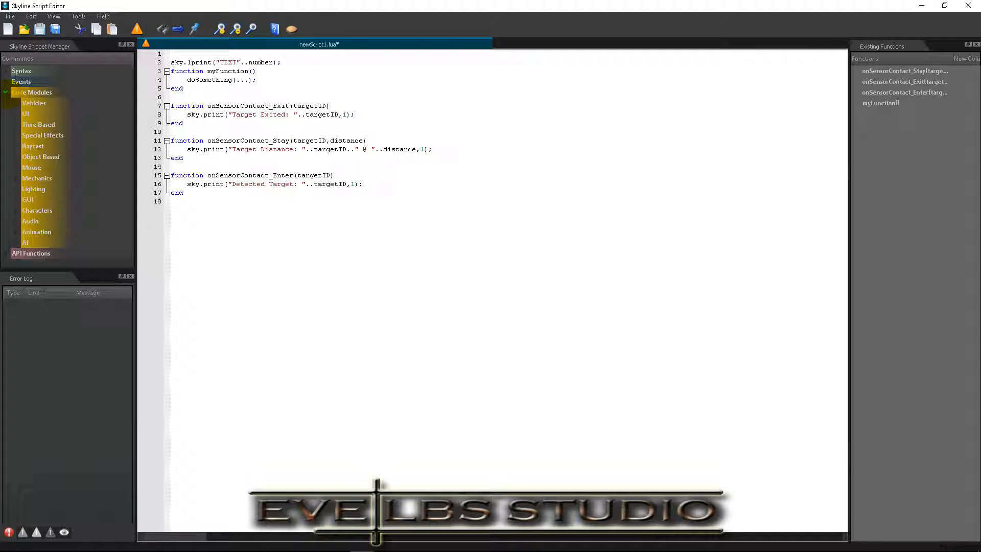
click(16, 146)
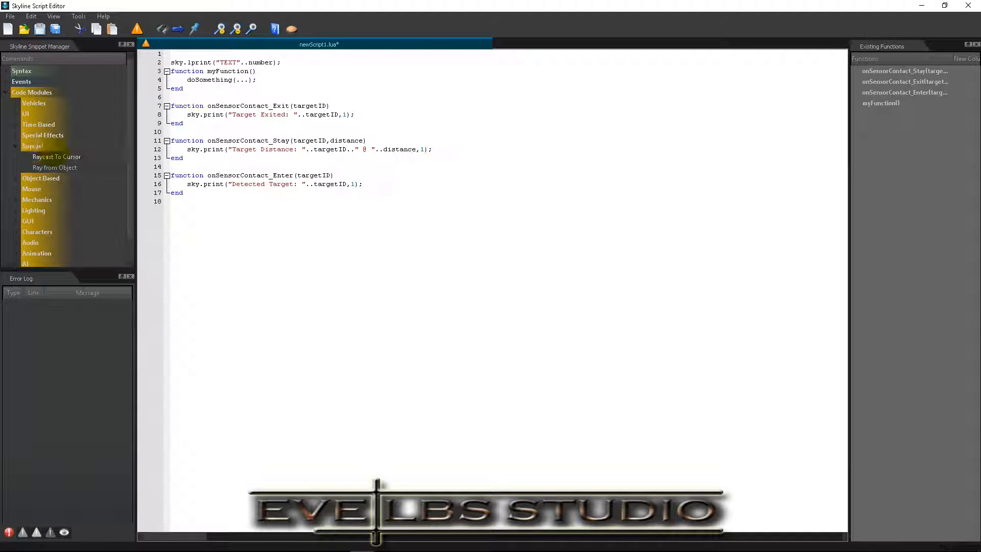
double_click(54, 169)
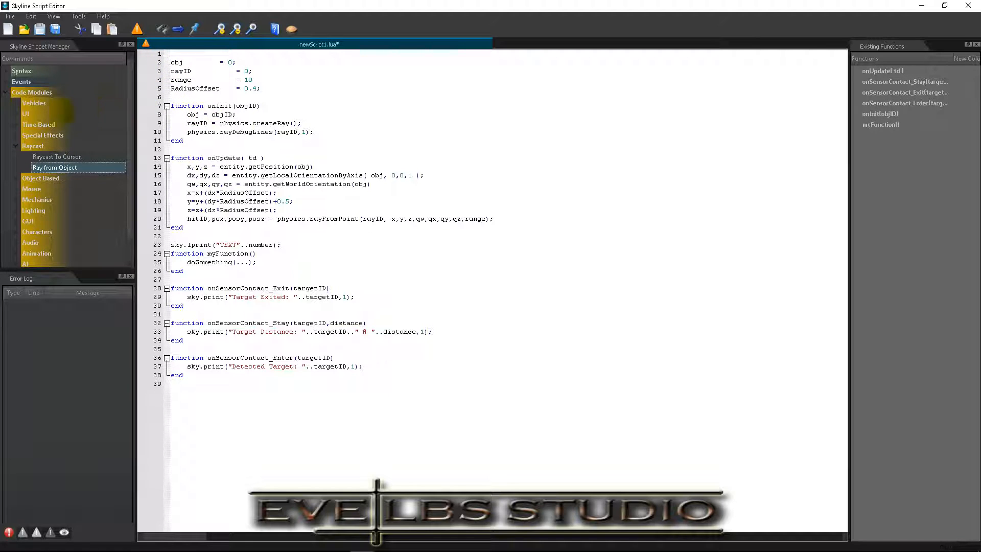
click(5, 92)
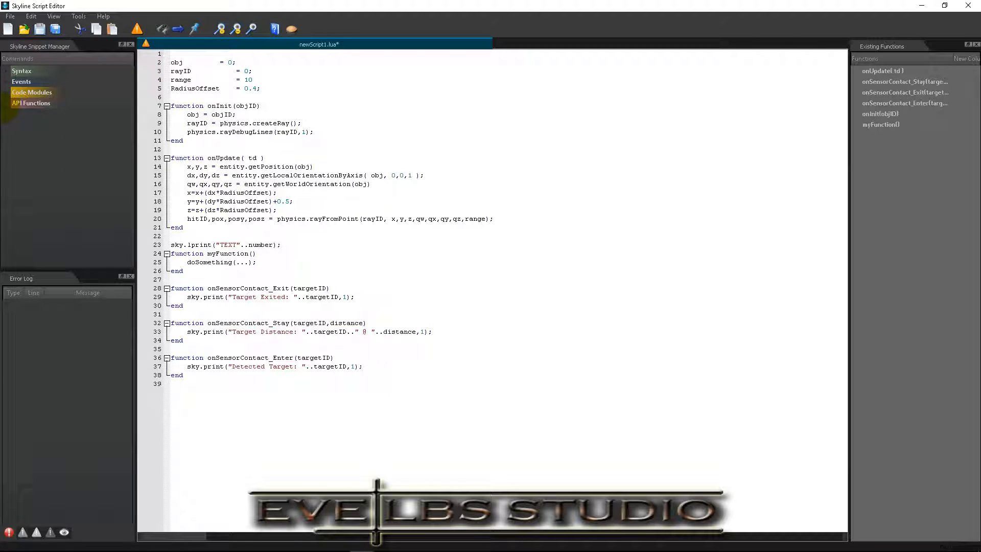
Step: Insert the GamePaused enum from the GameState API functions on the last line of the script
click(6, 103)
scroll(43, 151, down, 1)
scroll(38, 151, down, 2)
click(16, 199)
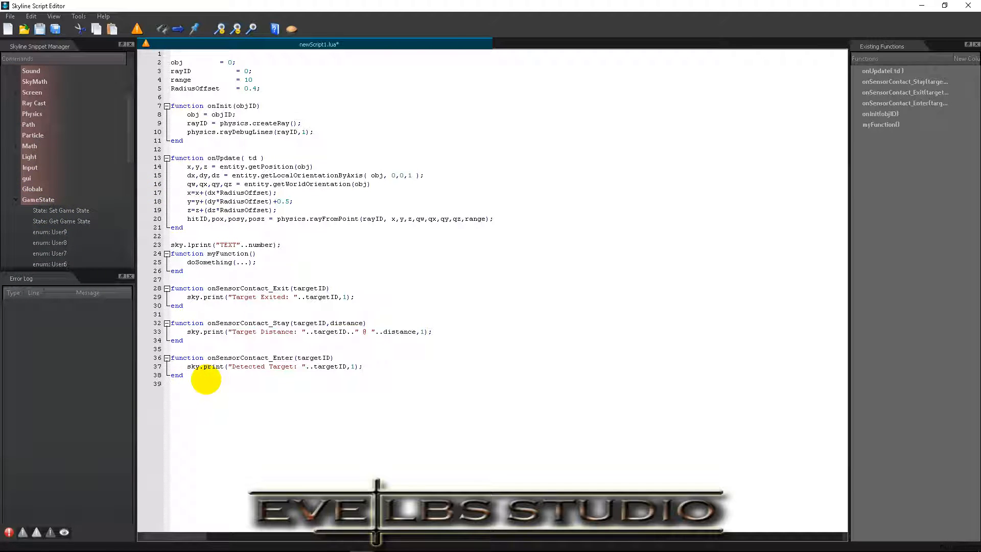
scroll(85, 207, down, 5)
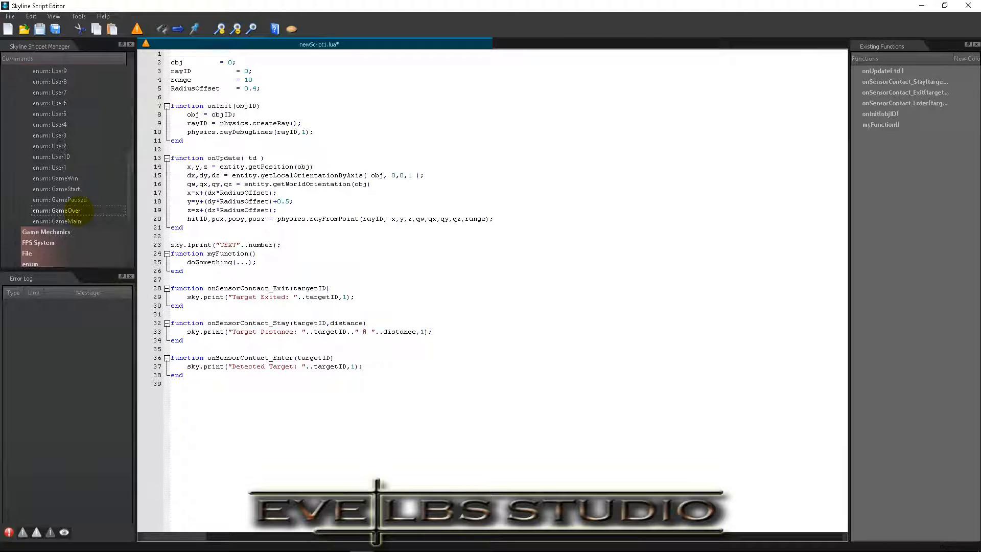
double_click(76, 200)
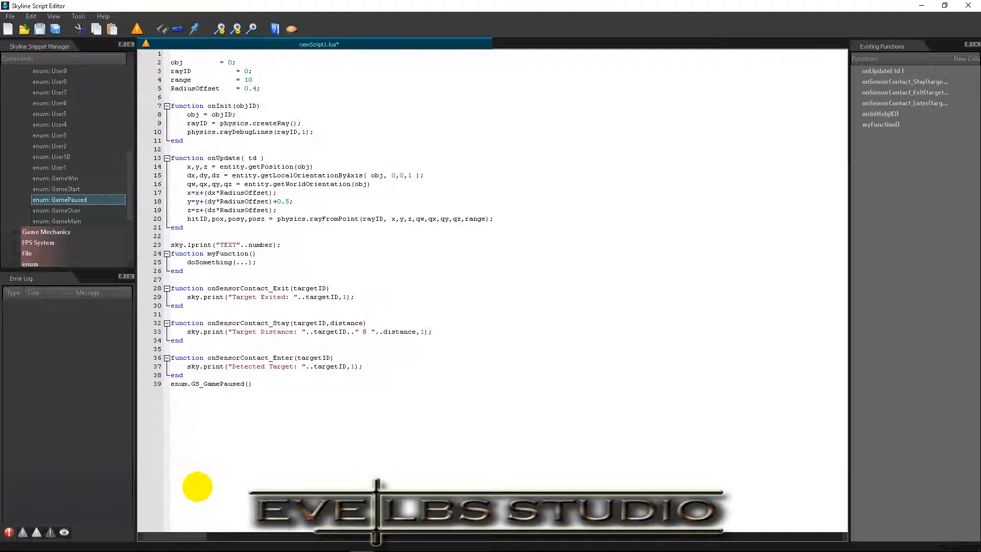
Step: Insert the Set Game State call on line 1 and again on line 41, and highlight GameMain in the second call
scroll(82, 206, up, 3)
scroll(82, 207, up, 3)
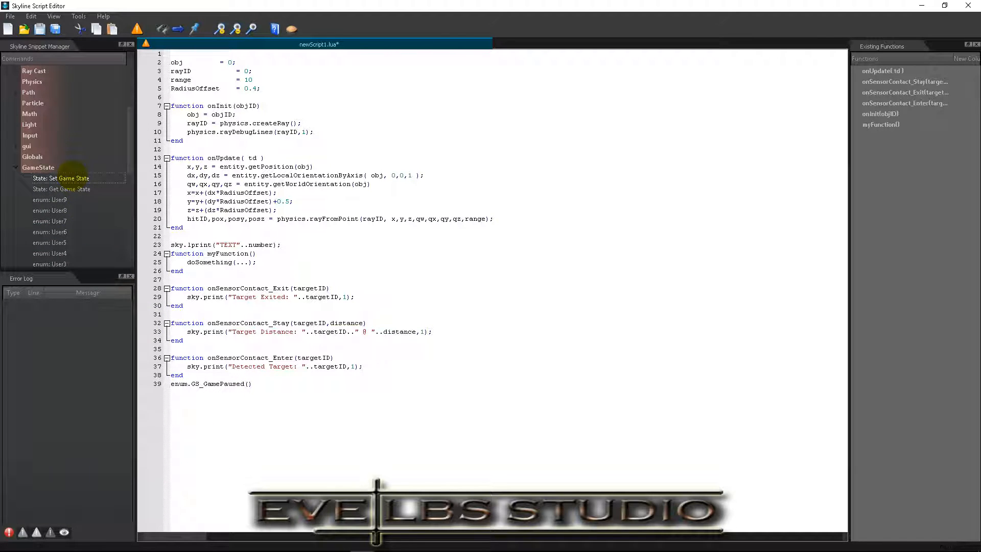
double_click(71, 176)
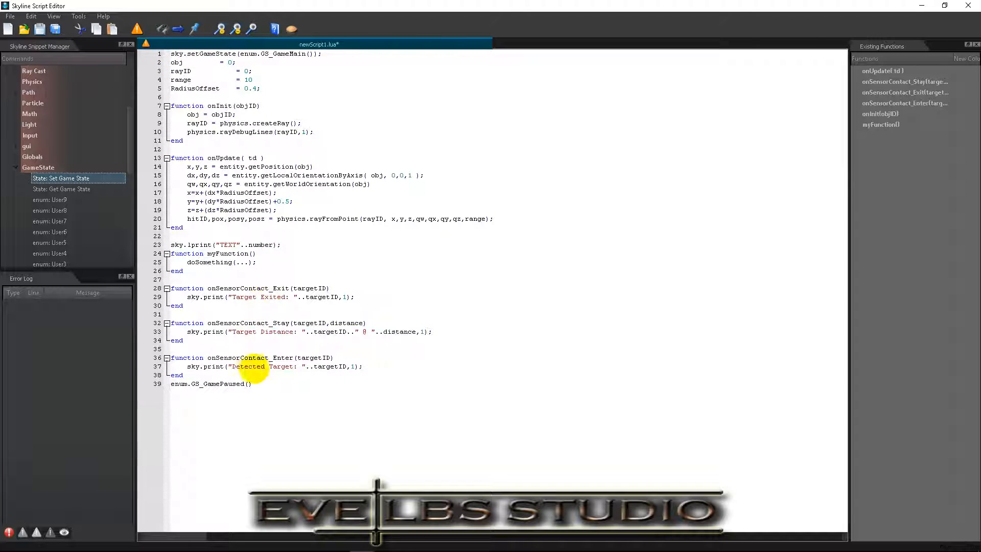
click(268, 382)
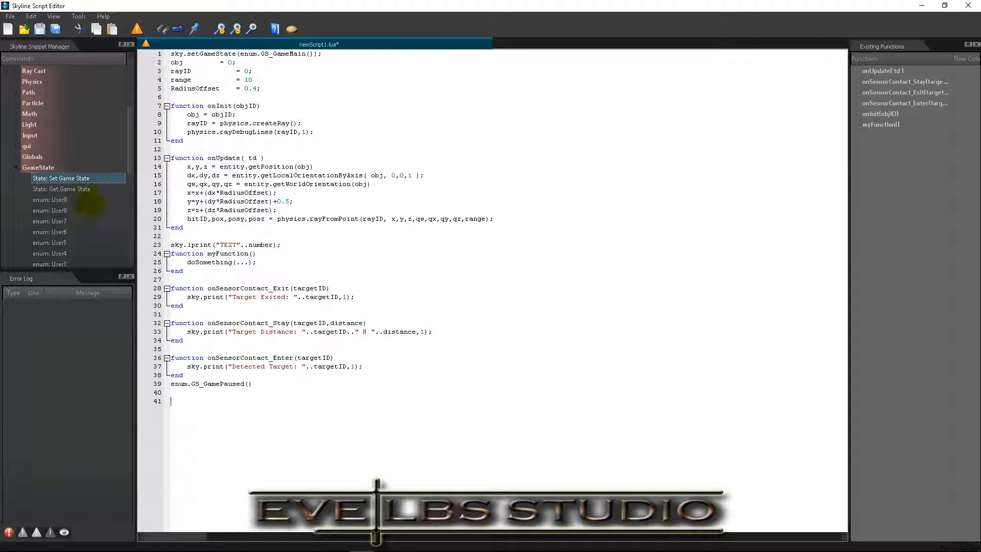
double_click(75, 177)
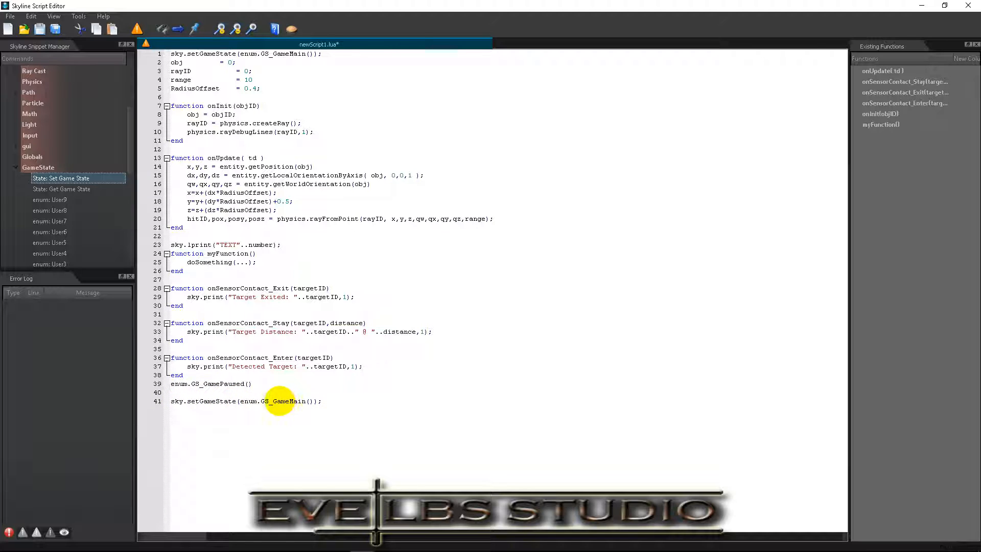
drag(273, 400, 303, 401)
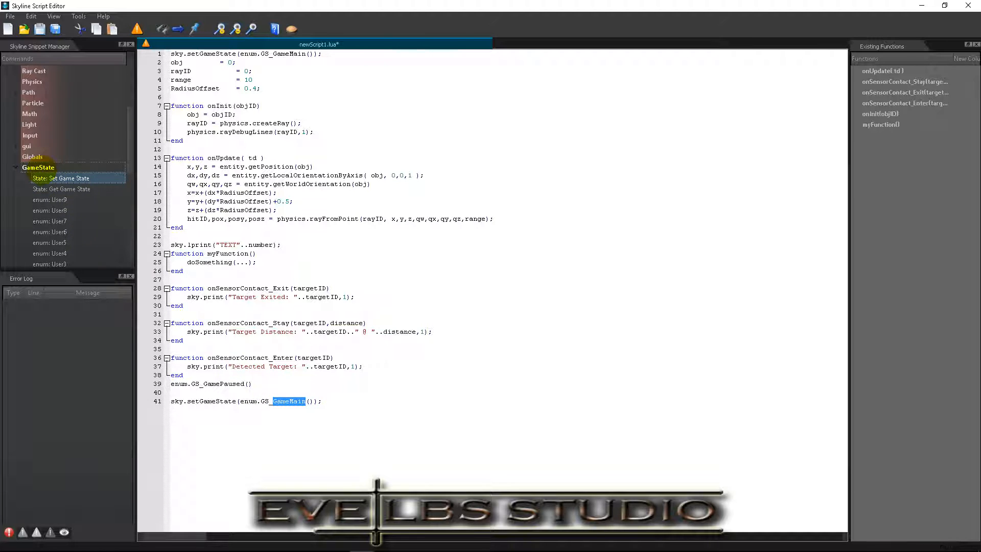
Step: Look through the Entity commands and the remaining API function groups in the snippet list, then collapse the API functions
click(13, 167)
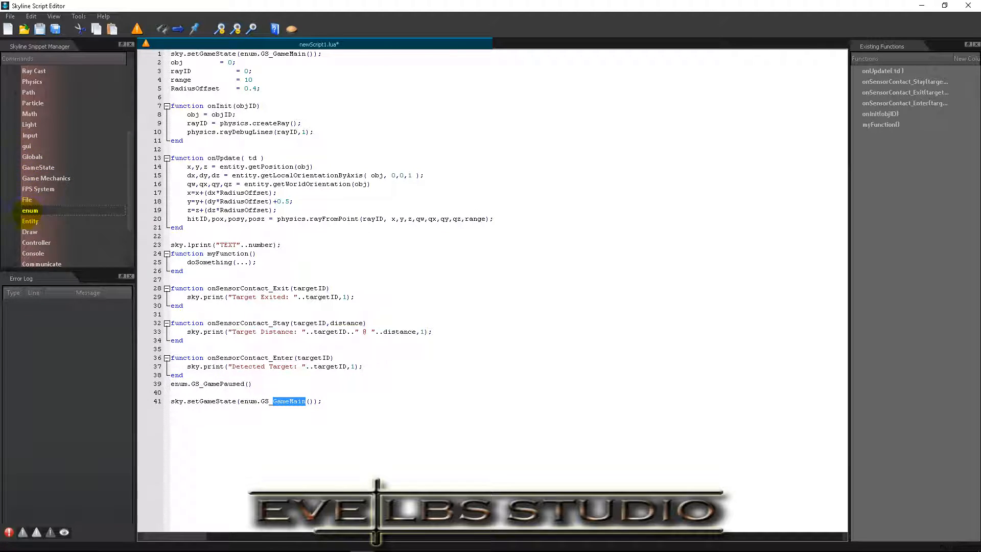
click(14, 221)
scroll(87, 194, down, 3)
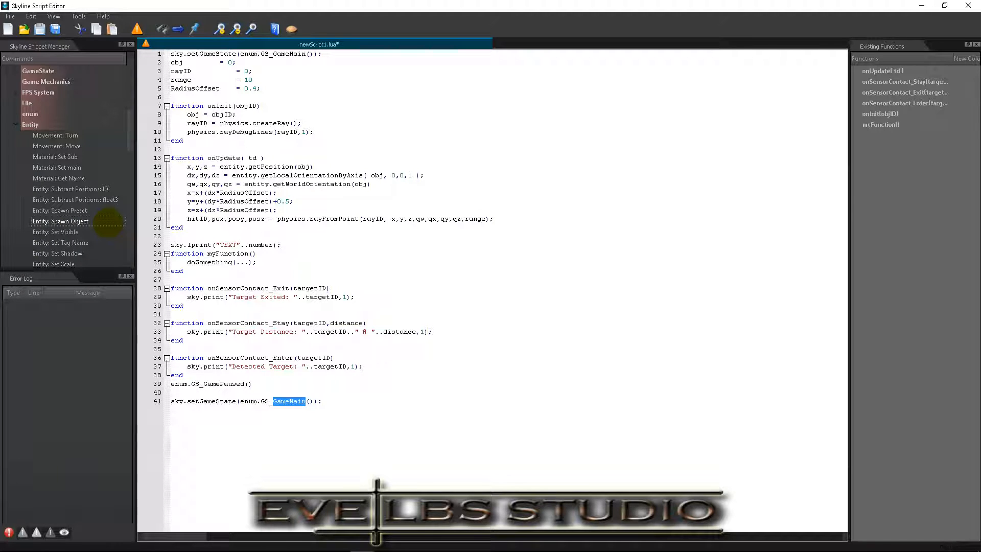
scroll(89, 189, down, 3)
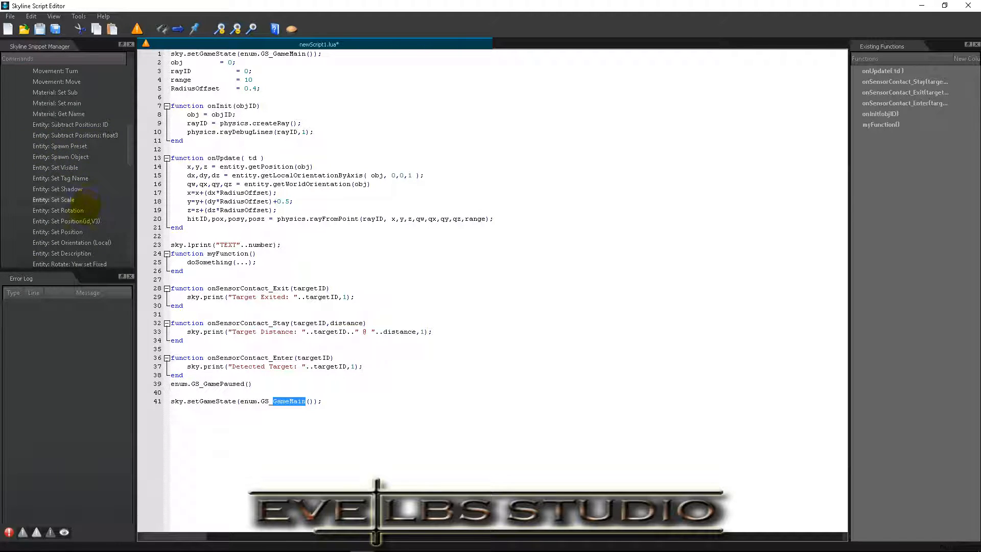
scroll(85, 237, down, 2)
scroll(84, 231, down, 8)
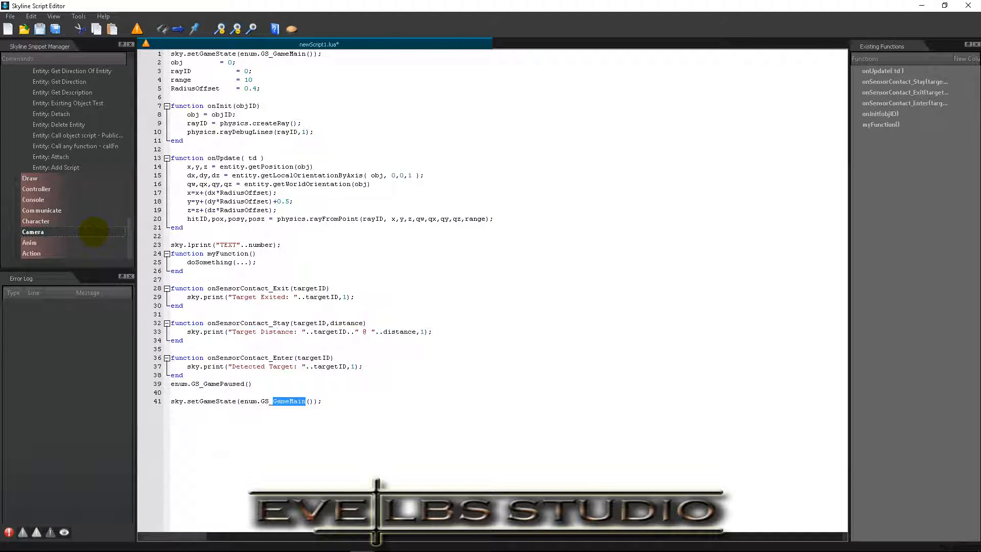
scroll(102, 229, up, 8)
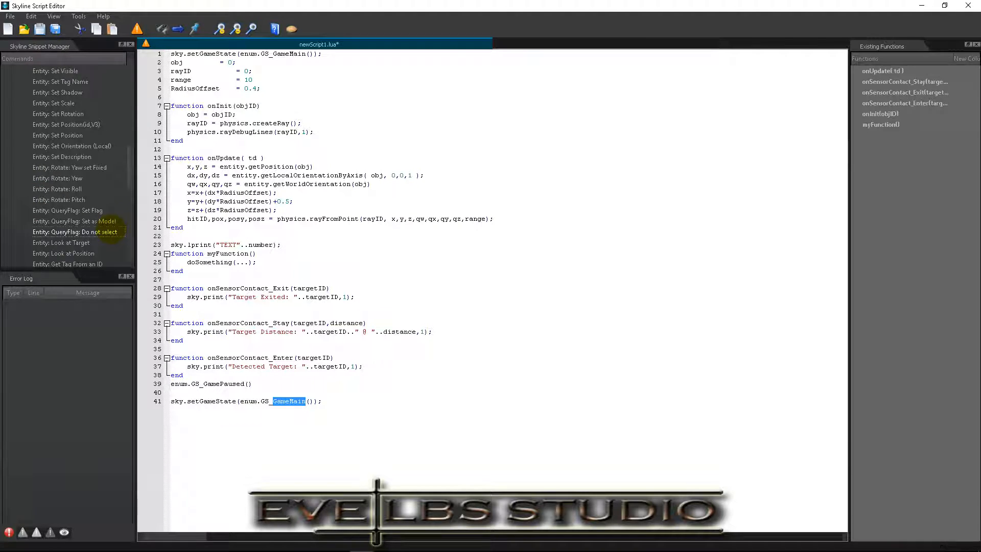
scroll(111, 231, up, 5)
click(6, 103)
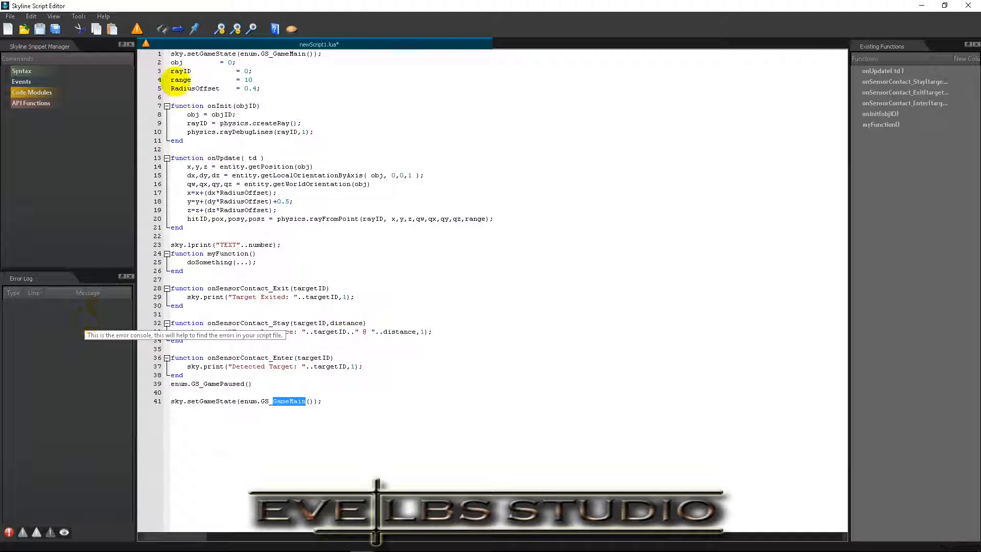
Step: Check the script for errors, select the reported error and widen the Error Log until its full message is readable
click(137, 28)
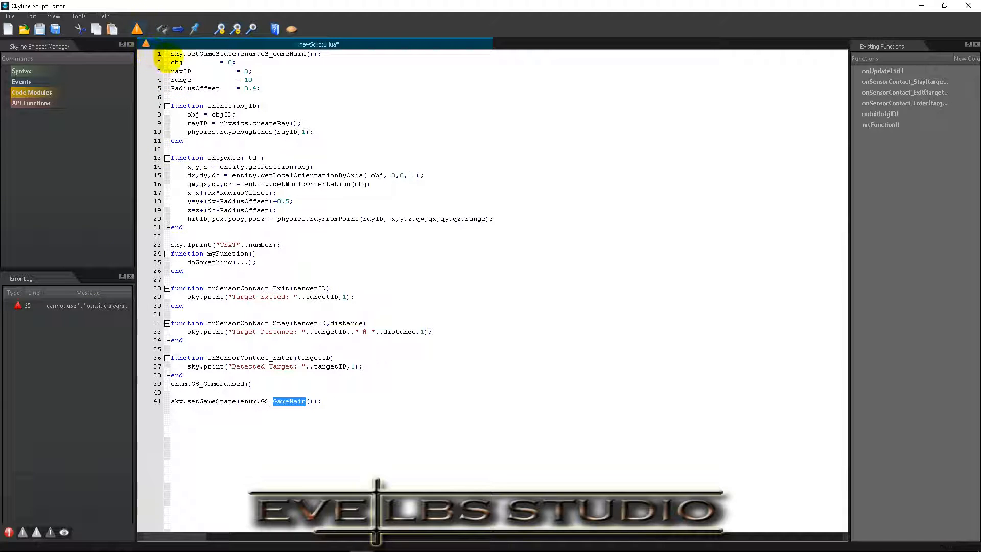
click(53, 306)
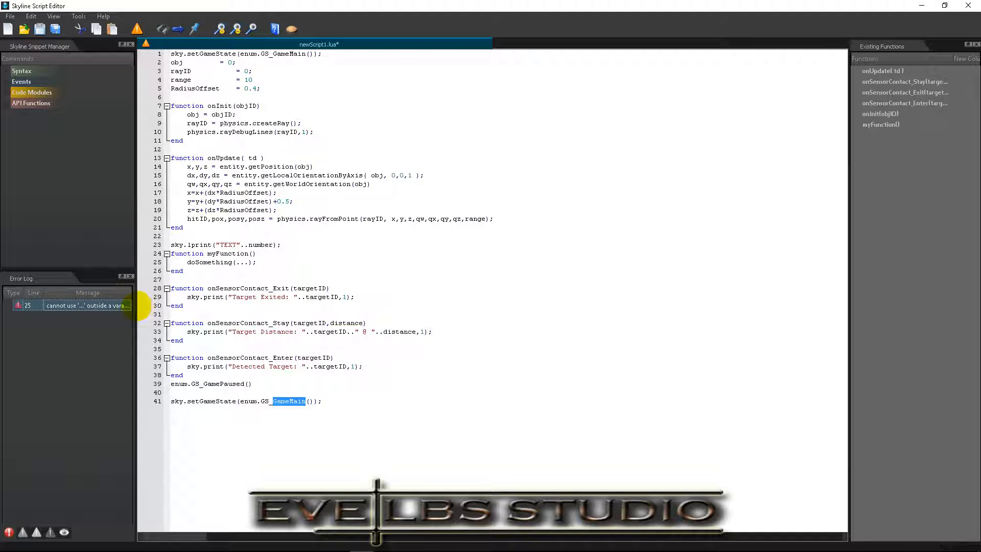
drag(135, 306, 306, 284)
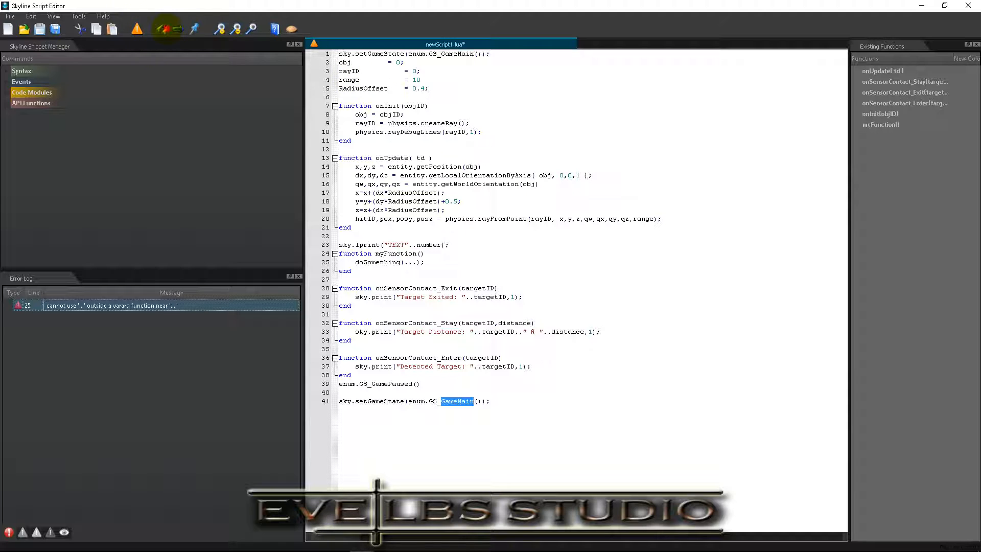
Step: View the Find Text and Goto Line dialogs, dismissing each without searching or jumping
click(165, 29)
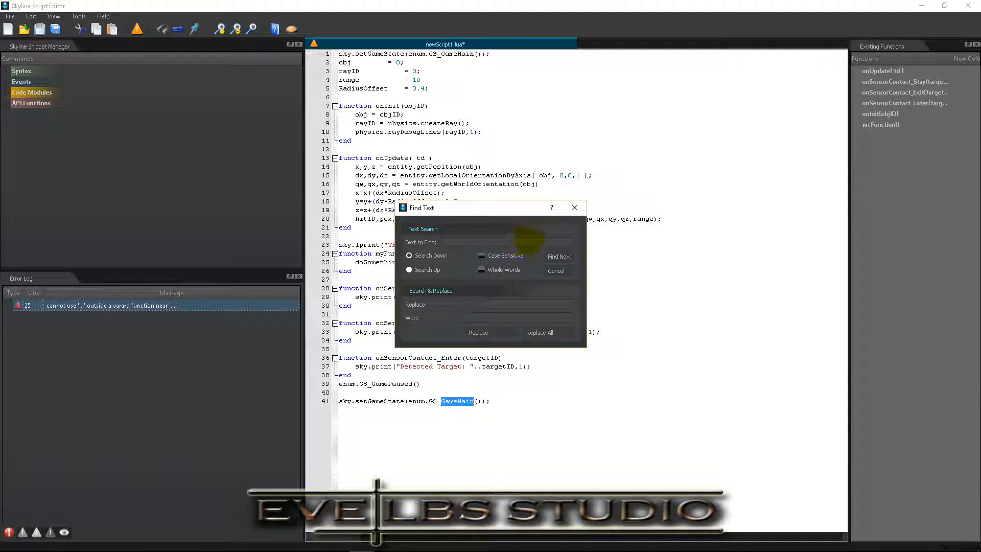
click(575, 208)
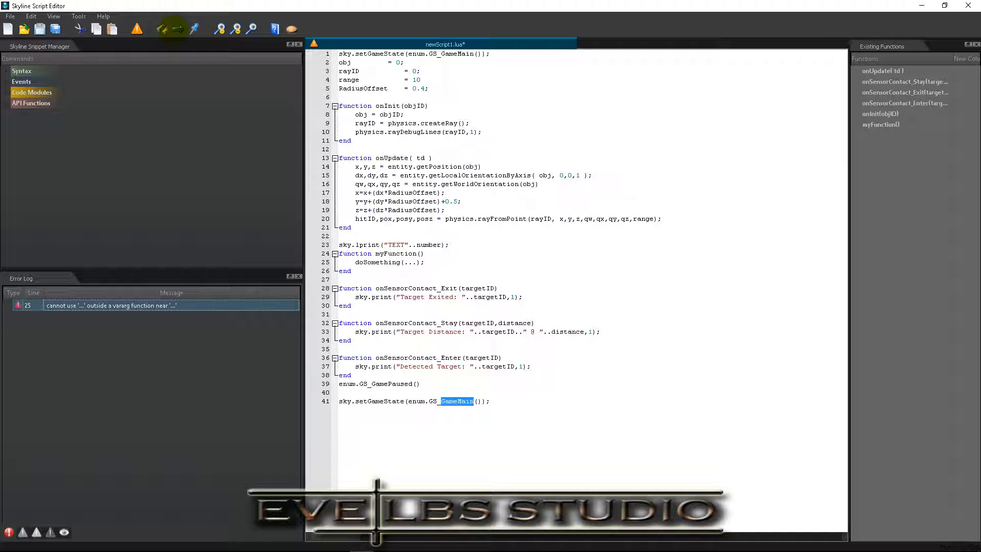
click(177, 28)
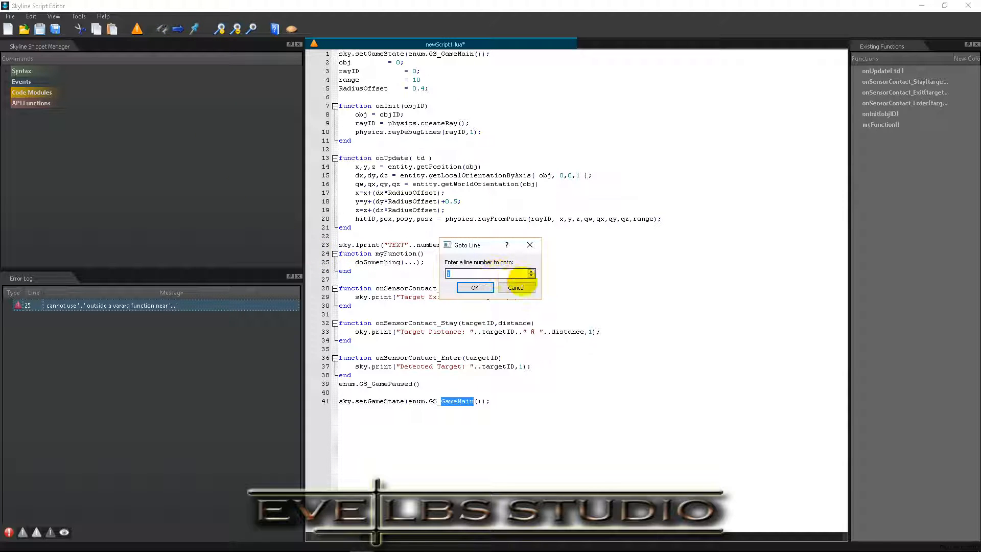
click(518, 284)
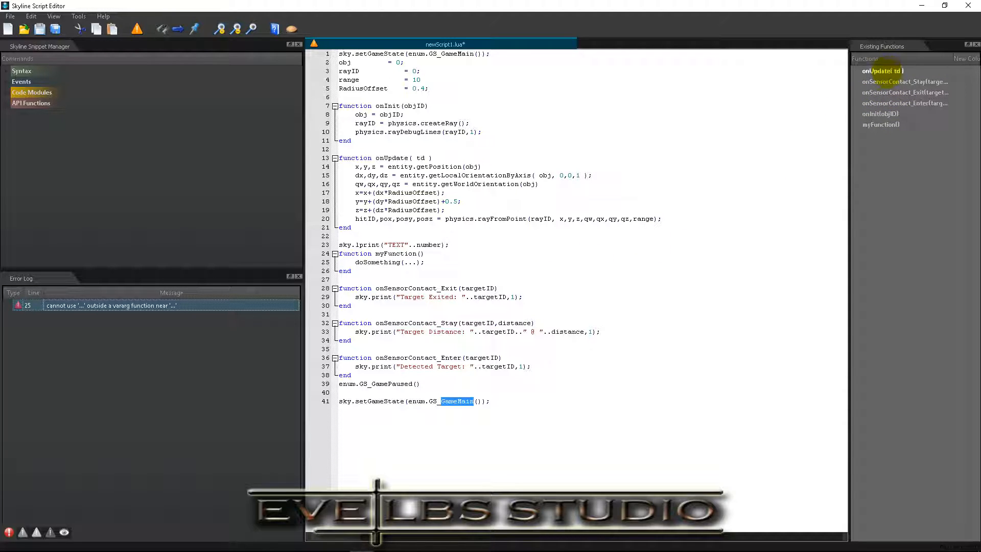
Step: Jump through the script's existing functions, from onUpdate to onSensorContact_Enter, myFunction and onSensorContact_Stay
click(887, 74)
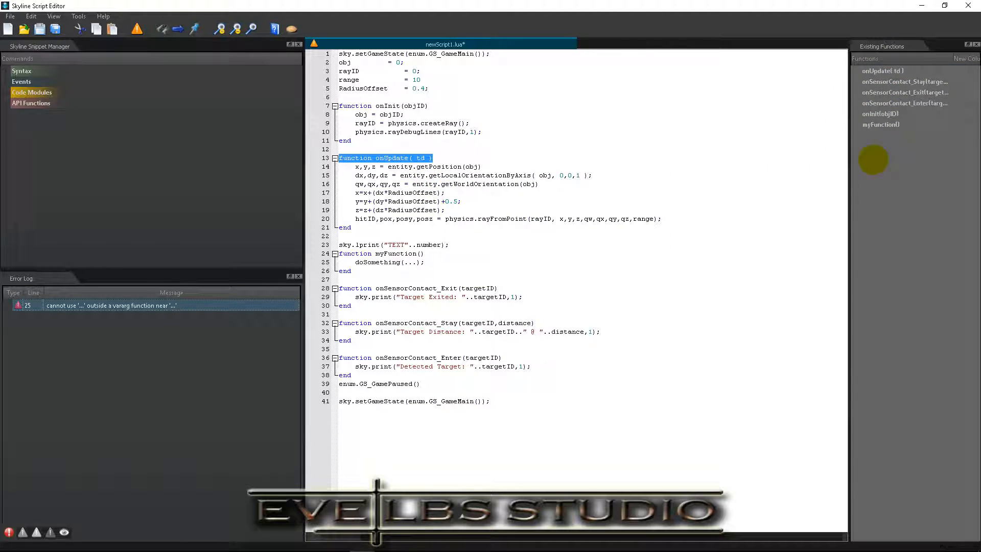
click(904, 103)
click(889, 124)
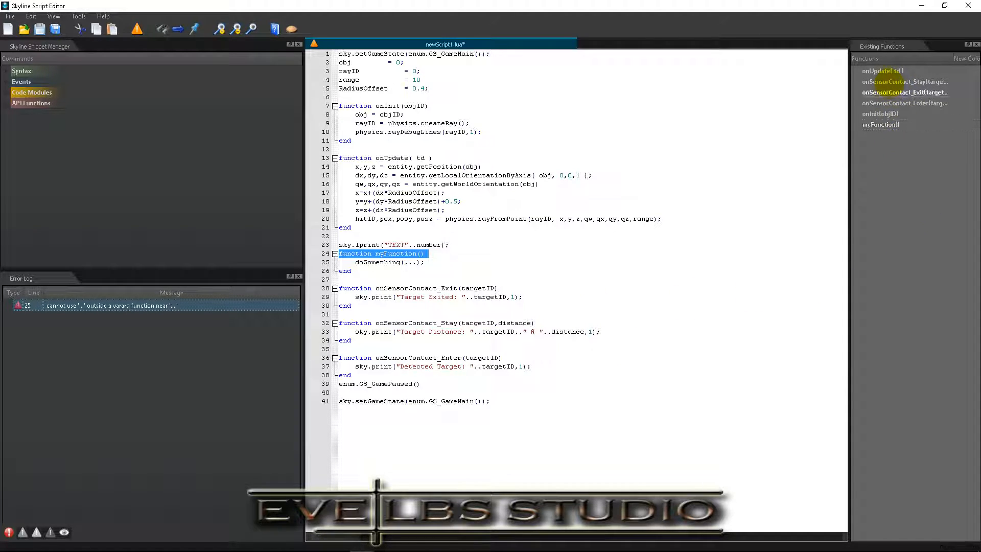
click(907, 82)
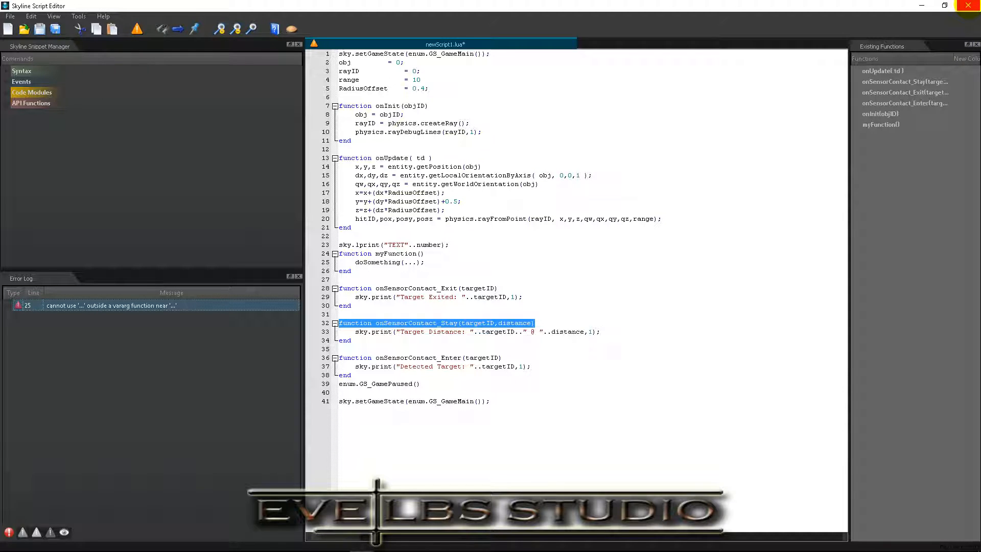
Step: Close the Script Editor without saving newScript1.lua and open the Shadow Editor
click(967, 6)
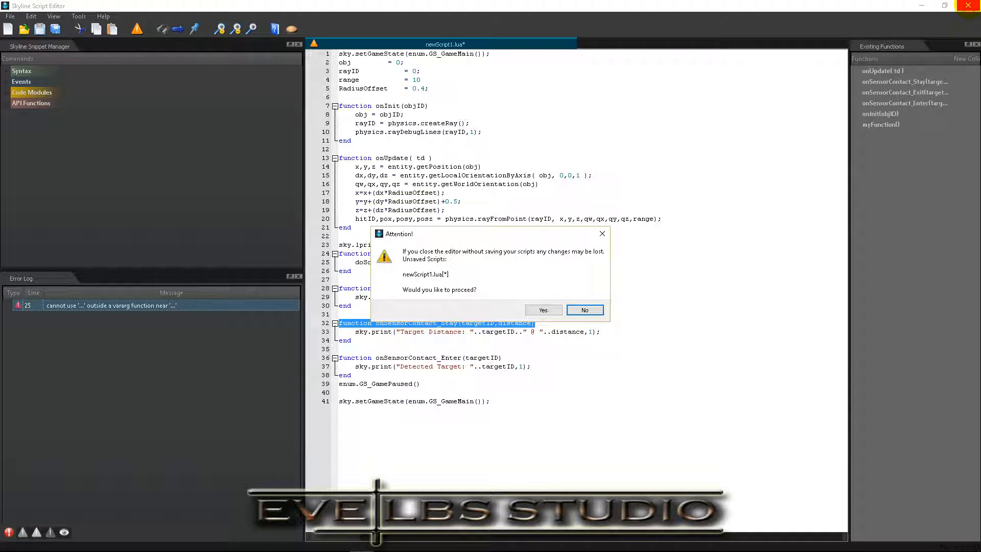
click(556, 308)
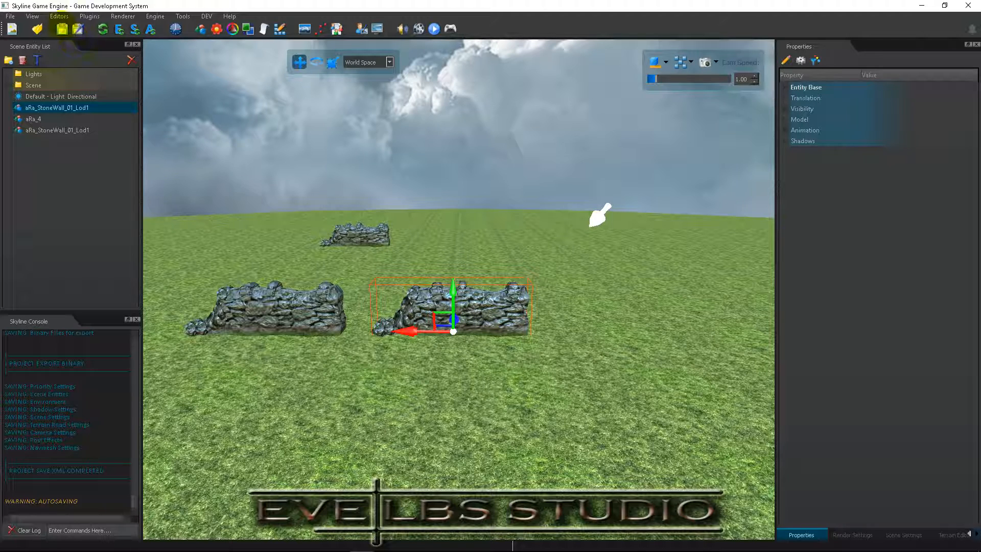
click(60, 16)
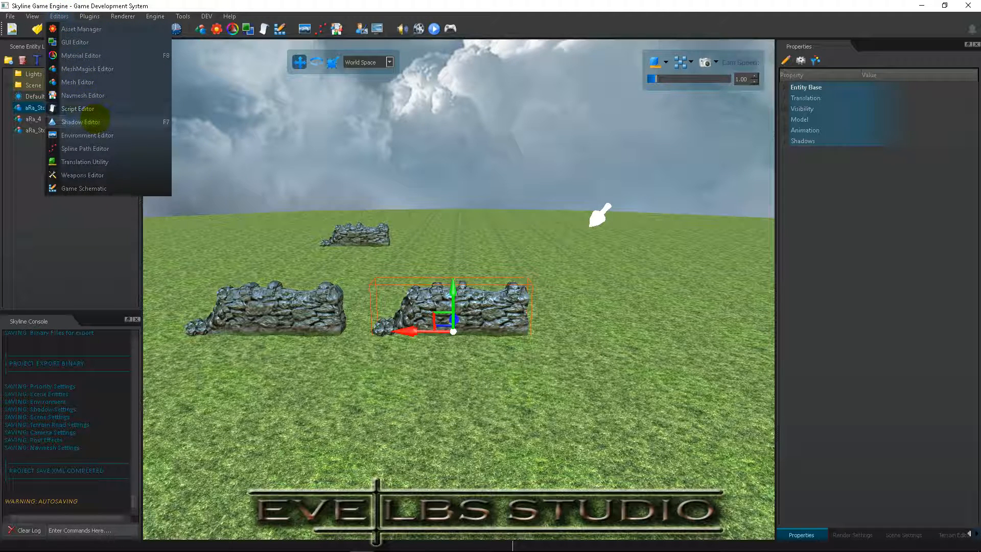
click(82, 121)
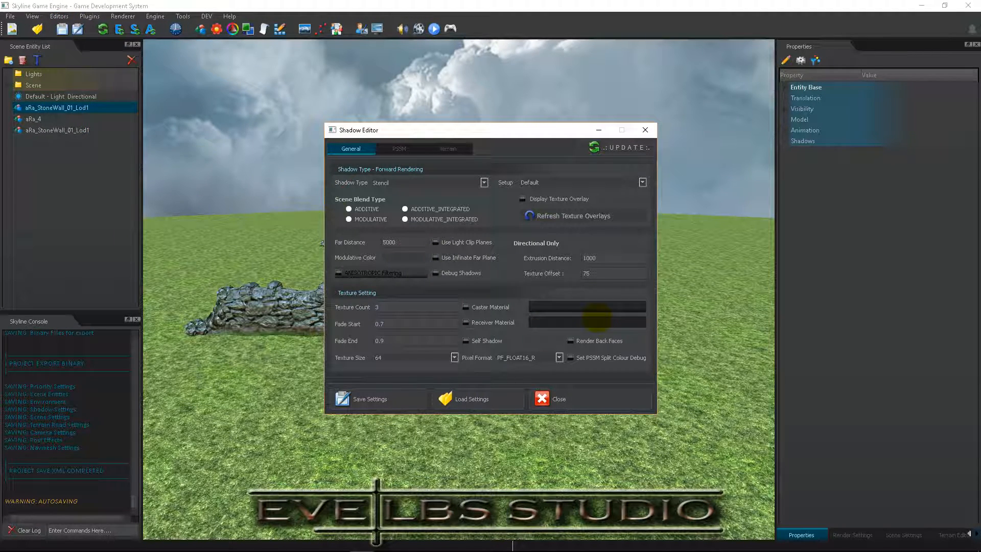
Step: Examine the shadow type choices and the PSSM and Terrain shadow settings, and close the Shadow Editor
click(483, 182)
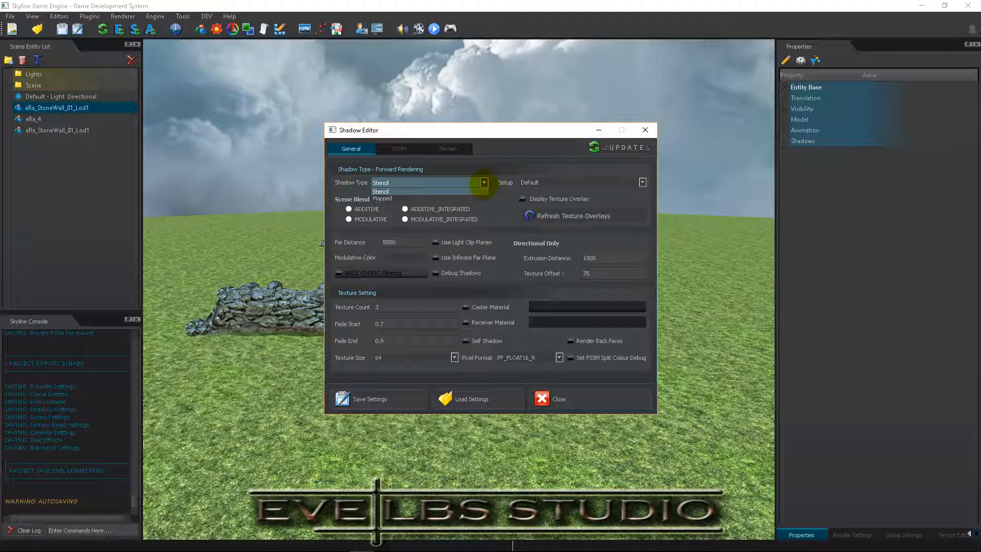
click(484, 183)
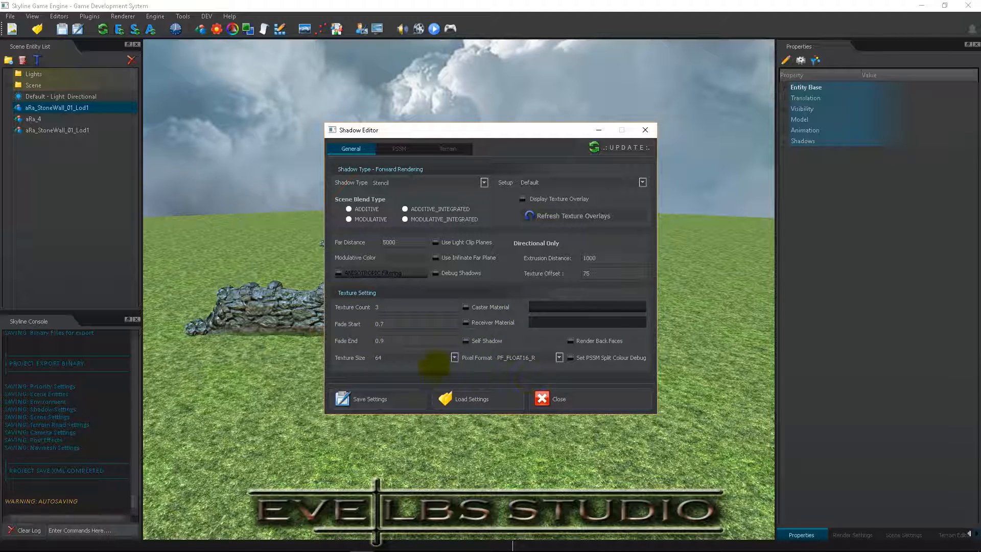
click(397, 147)
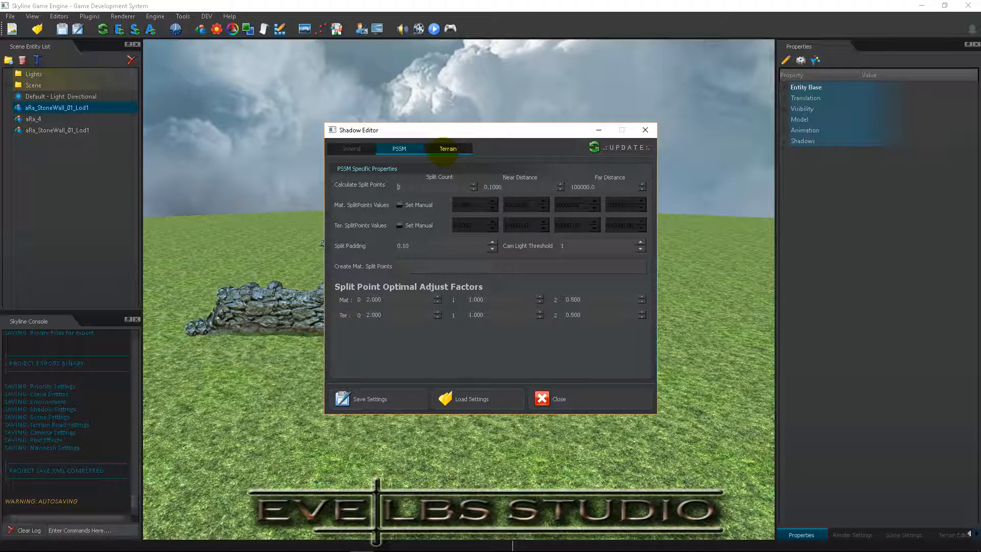
click(442, 147)
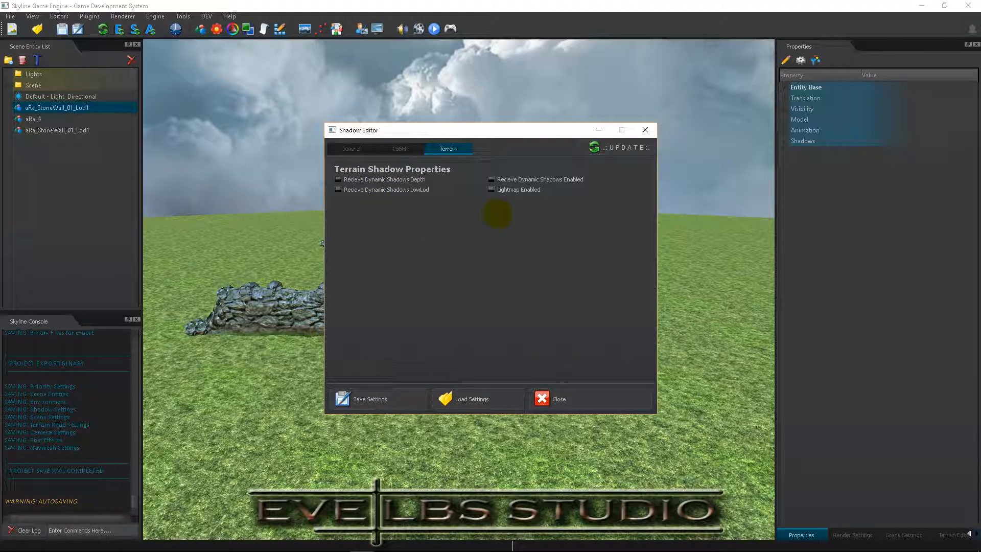
click(398, 148)
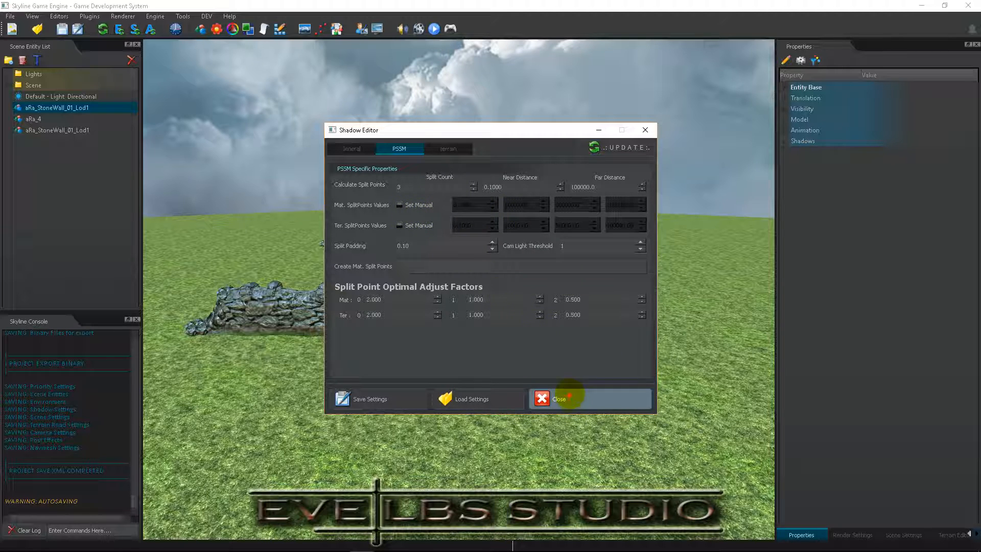
click(557, 398)
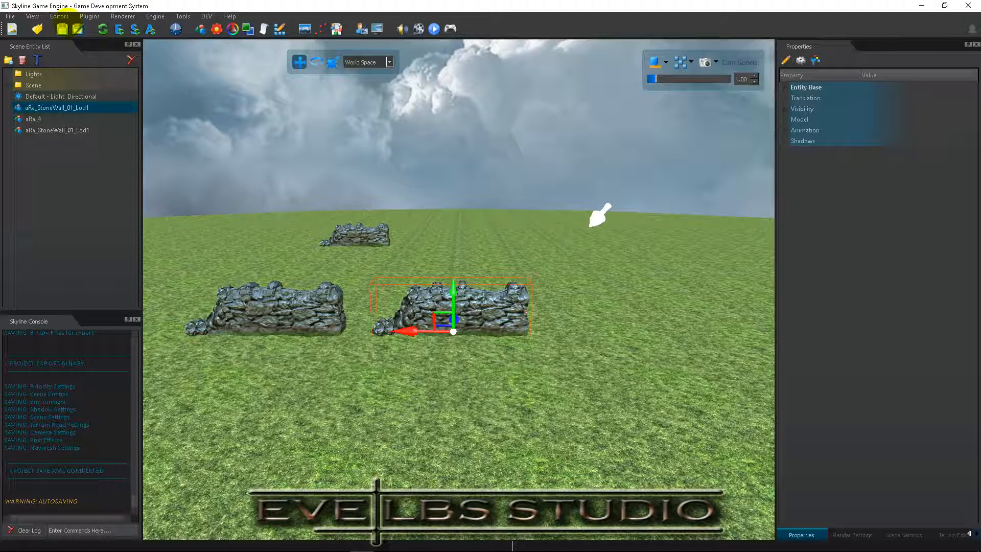
Step: Open the Environment Editor, move it off the centre of the scene and examine the Create Sky Box image slots
click(59, 15)
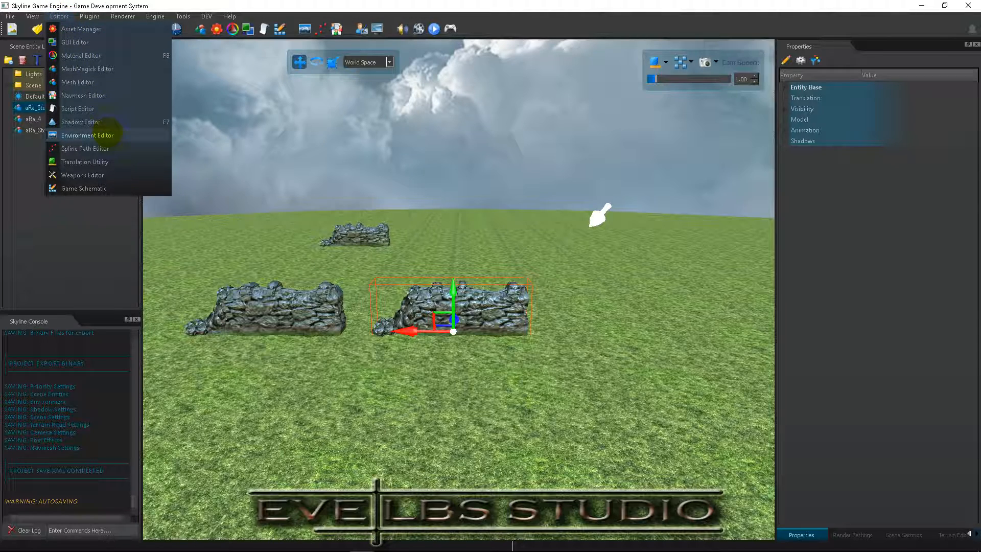
click(97, 135)
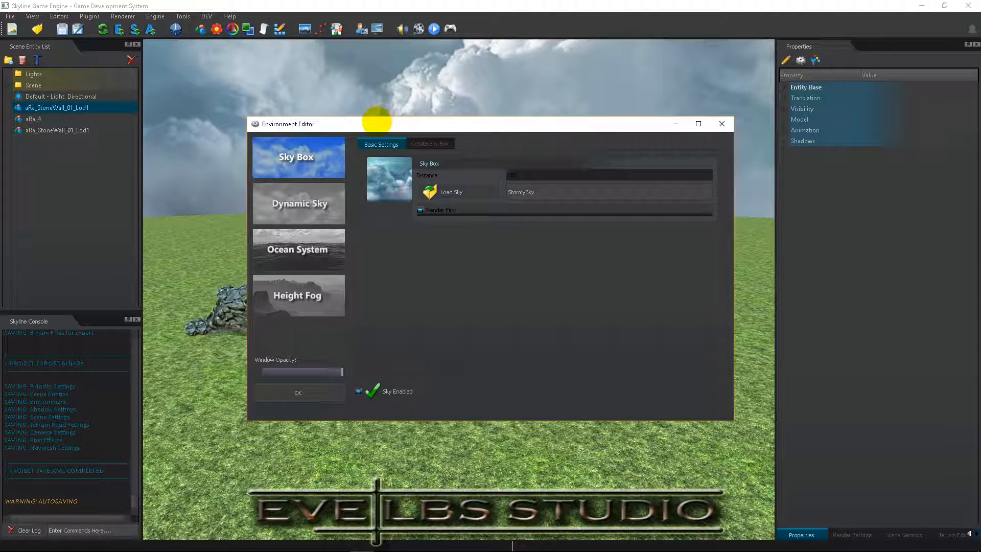
drag(298, 174, 630, 245)
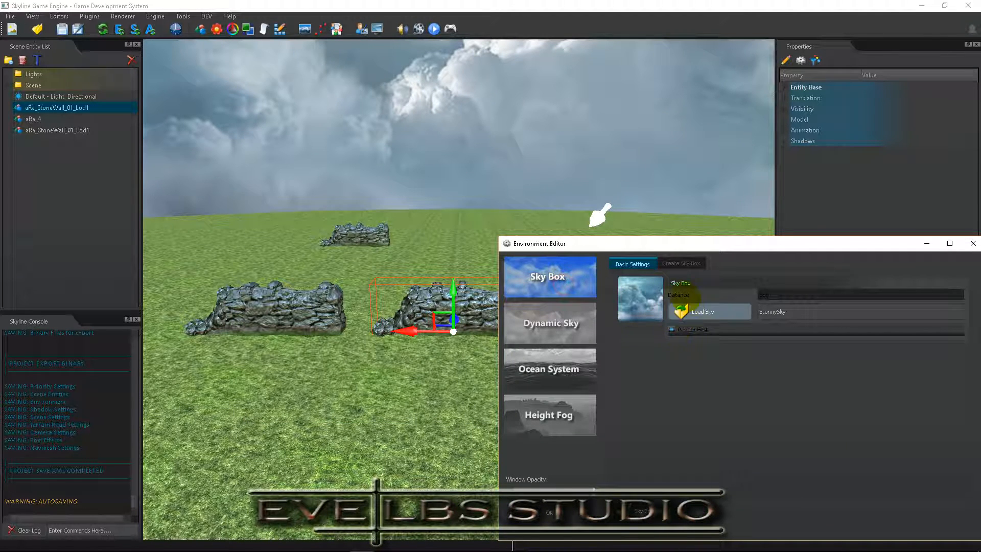
click(681, 263)
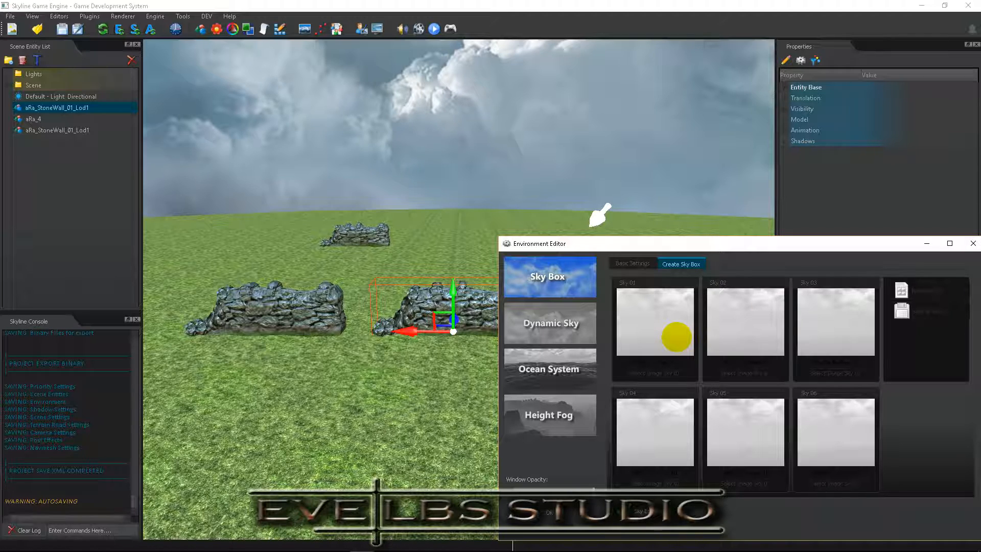
click(676, 325)
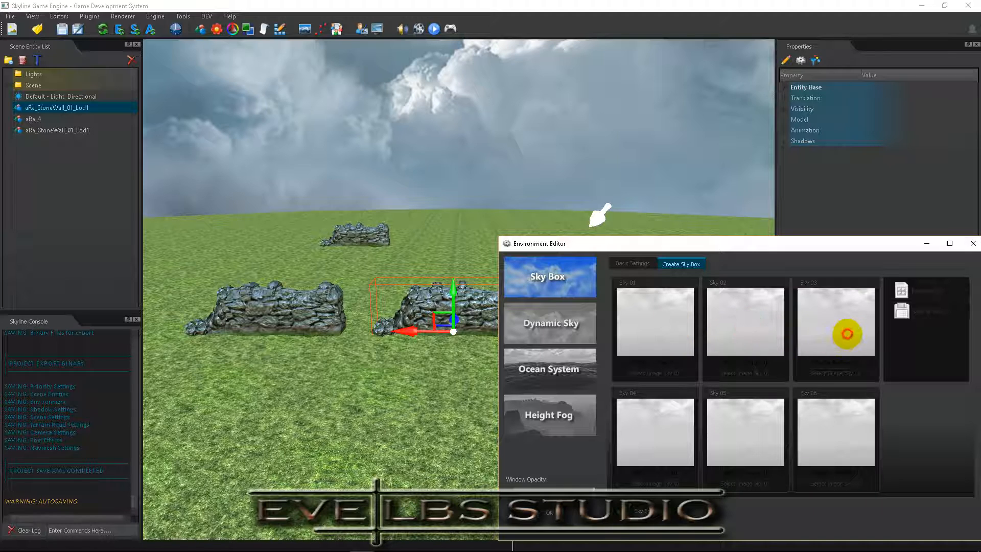
click(845, 419)
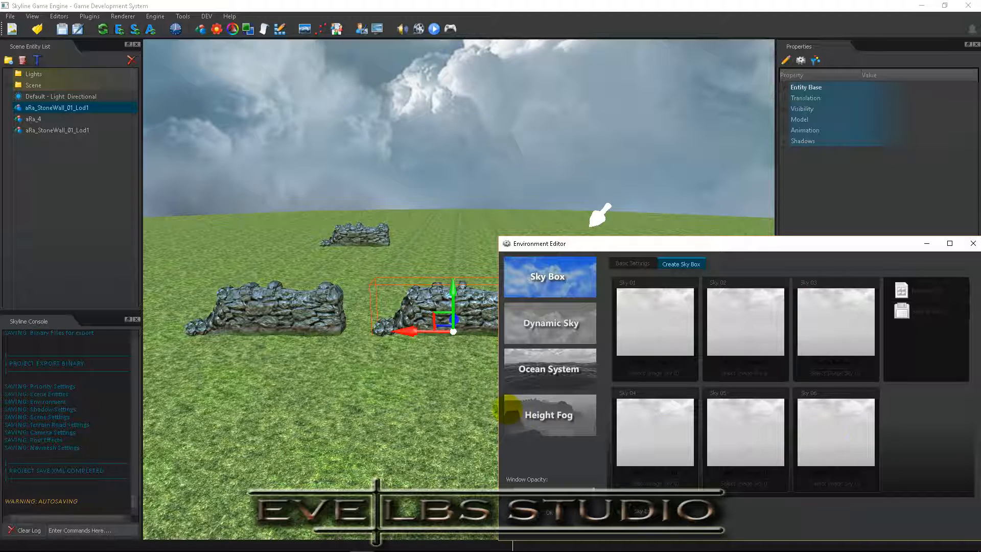
Step: Load the Meadow_photo sky box material from the Meadow folder and look around the scene's new sky
click(622, 265)
click(719, 314)
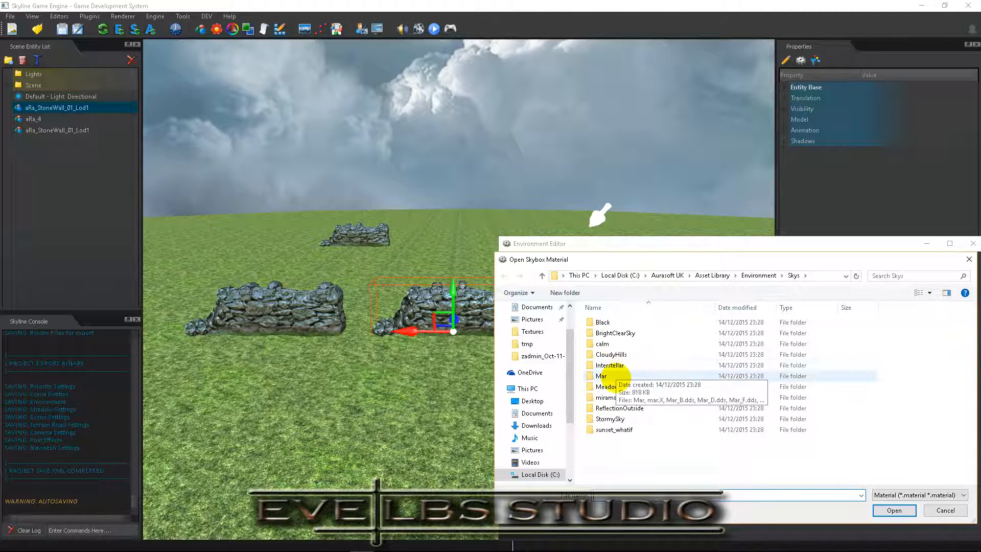
double_click(608, 386)
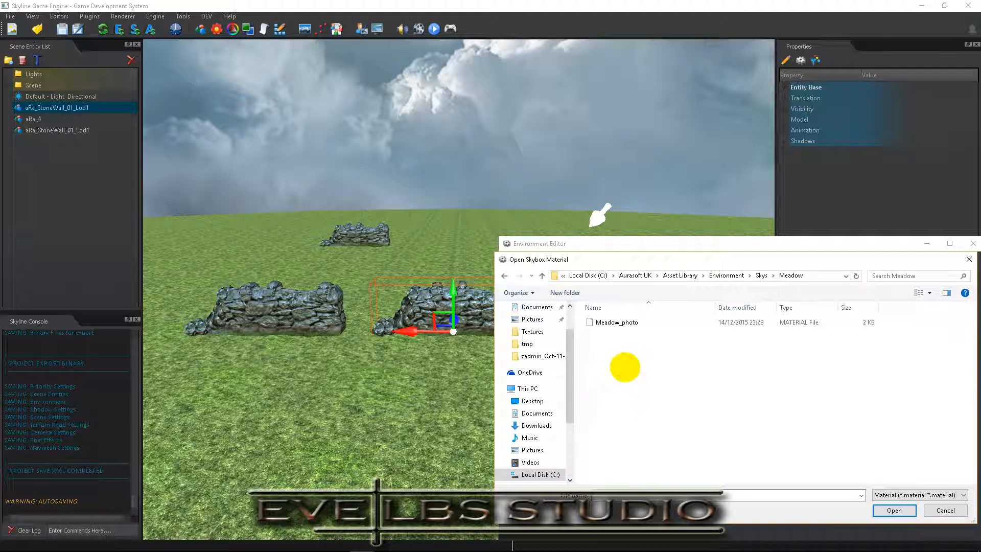
double_click(622, 321)
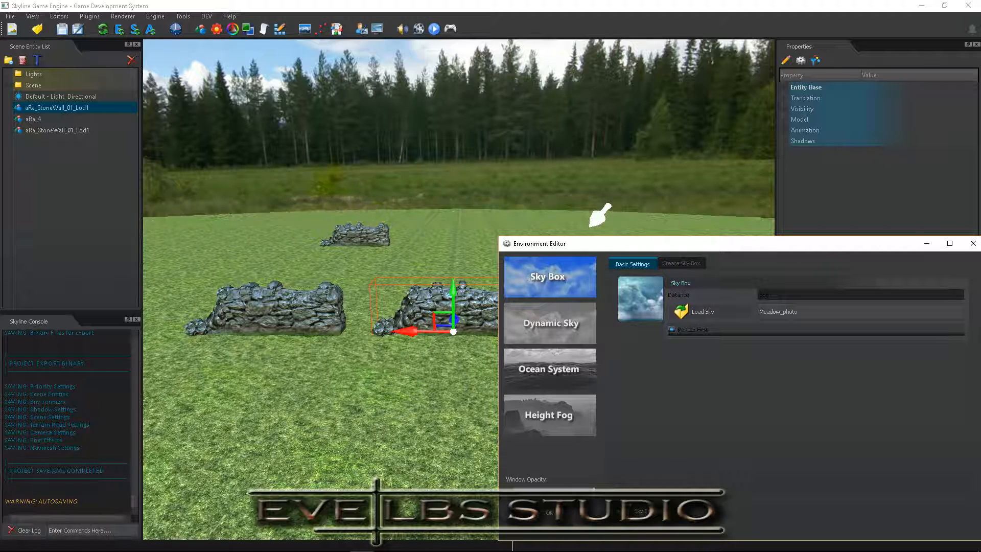
right_drag(603, 212, 602, 174)
mouse_move(443, 199)
right_down()
mouse_move(330, 197)
mouse_move(405, 193)
mouse_move(436, 208)
right_up()
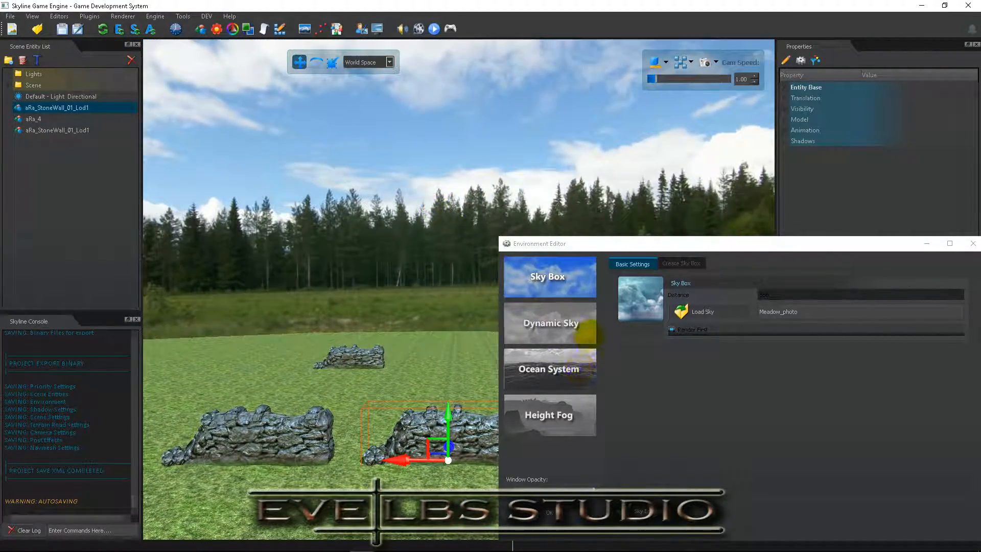
Step: Switch the environment to Dynamic Sky, adjust the time of day and set the Time of Day Speed Multiplier to 55
click(570, 318)
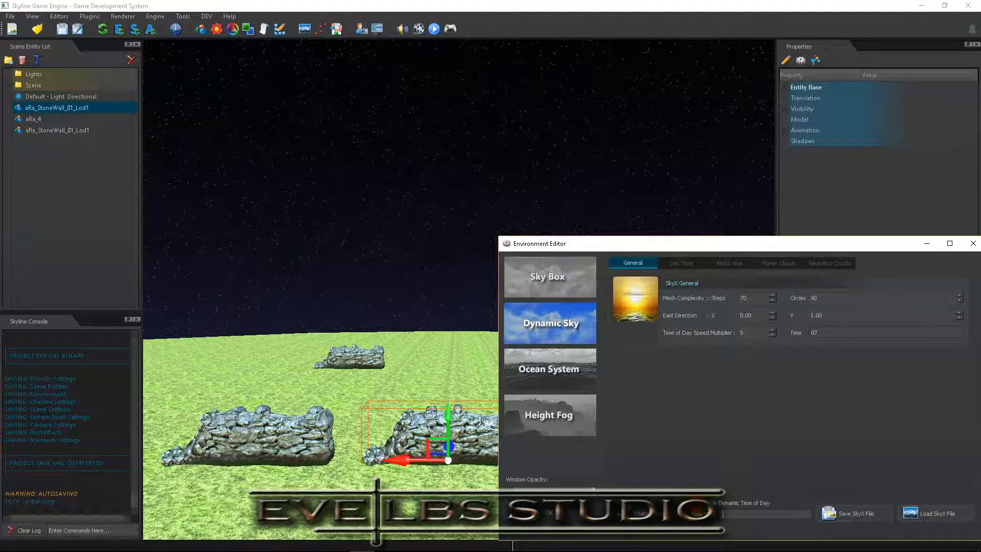
mouse_move(731, 516)
mouse_down()
mouse_move(816, 518)
mouse_move(730, 517)
mouse_up()
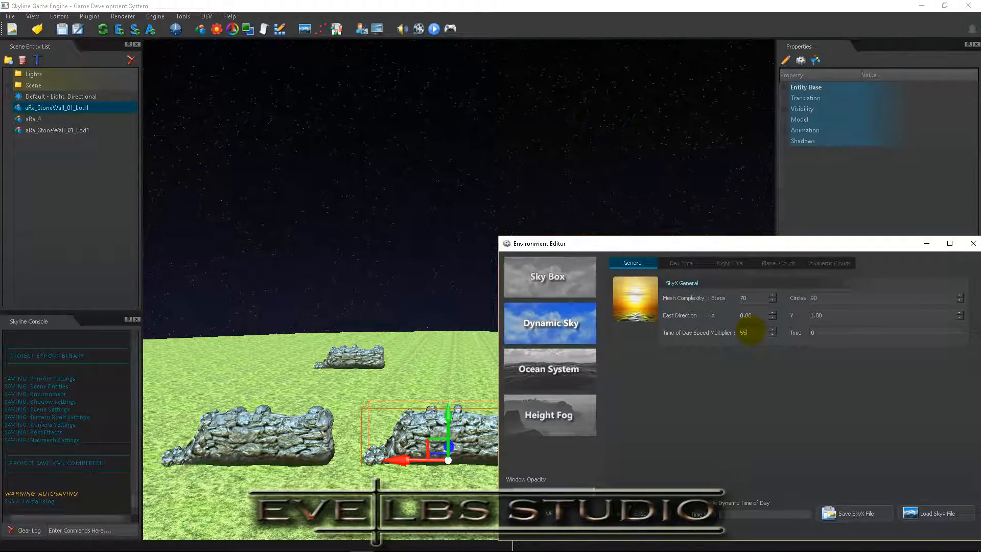
right_drag(453, 377, 396, 375)
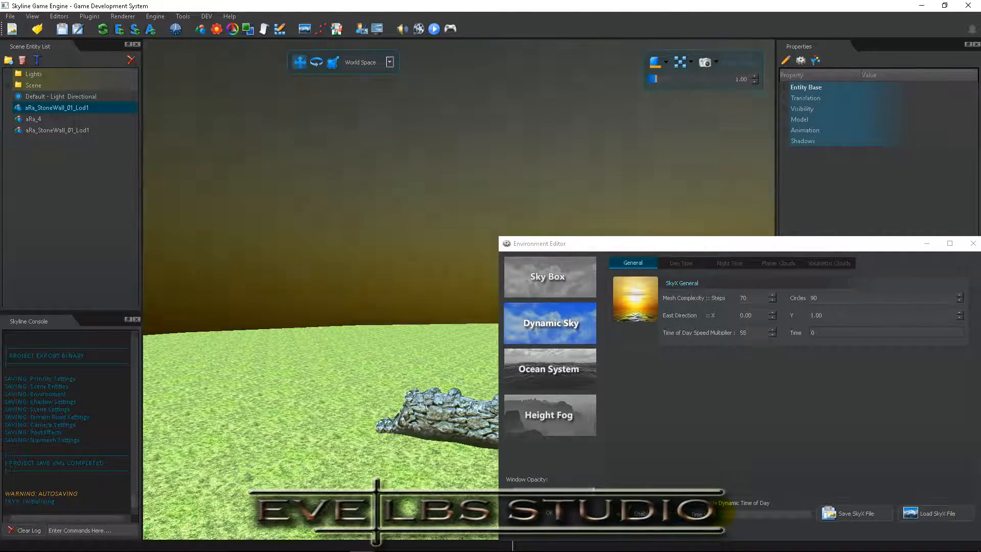
right_drag(457, 371, 494, 368)
Step: Examine the dynamic sky's Day Time atmosphere and lighting settings and its Night Time starfield and moon settings
click(680, 262)
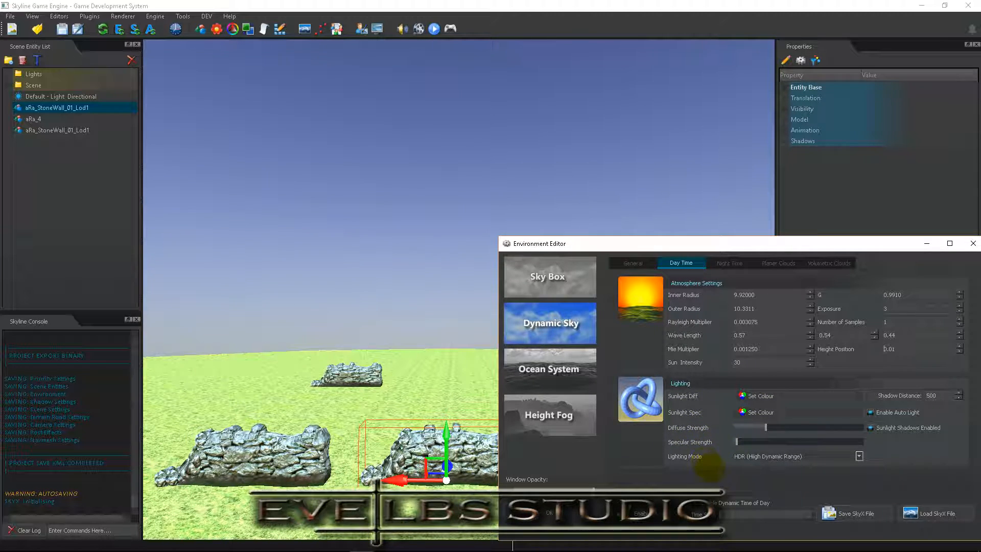
click(731, 264)
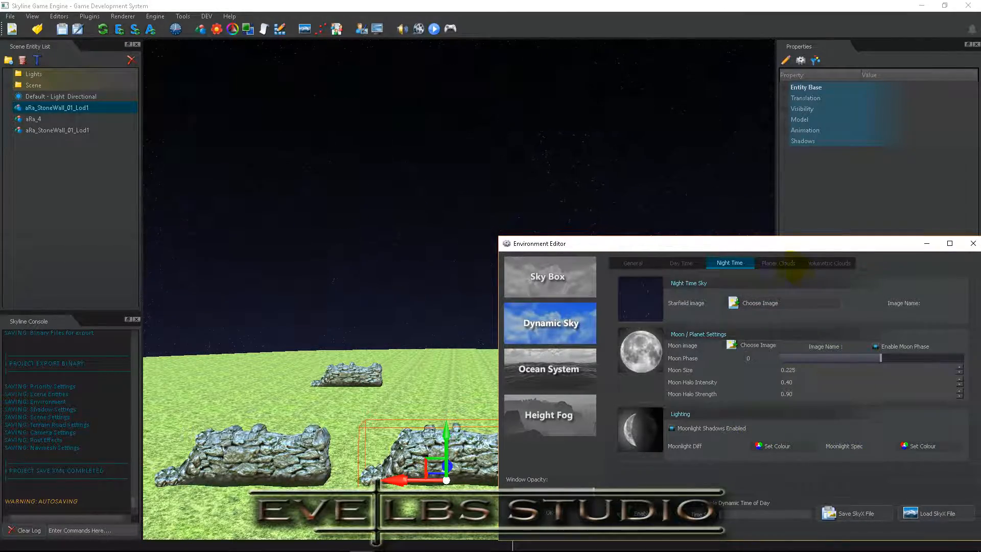
Step: Add two planar cloud layers to the dynamic sky and select Cloud Layer : 1
click(780, 262)
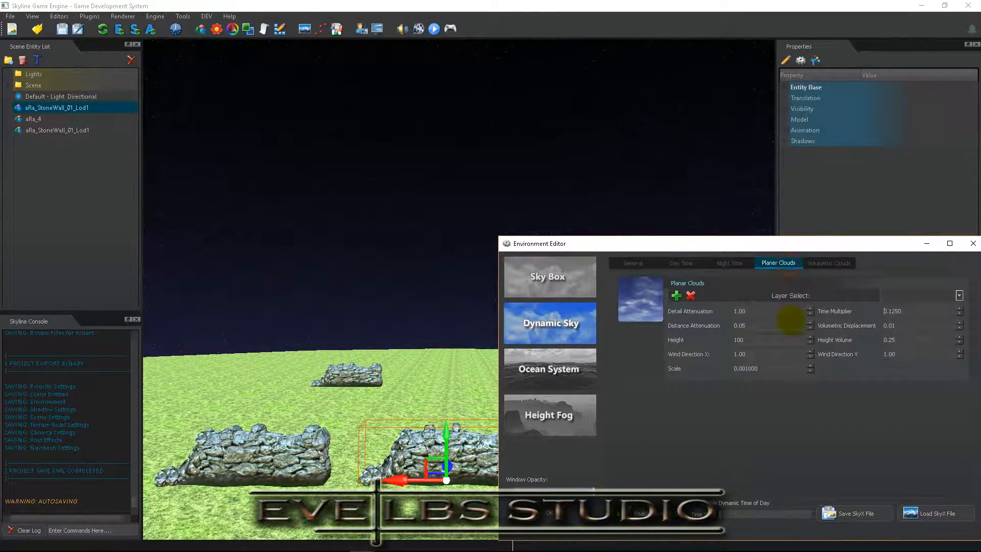
click(676, 295)
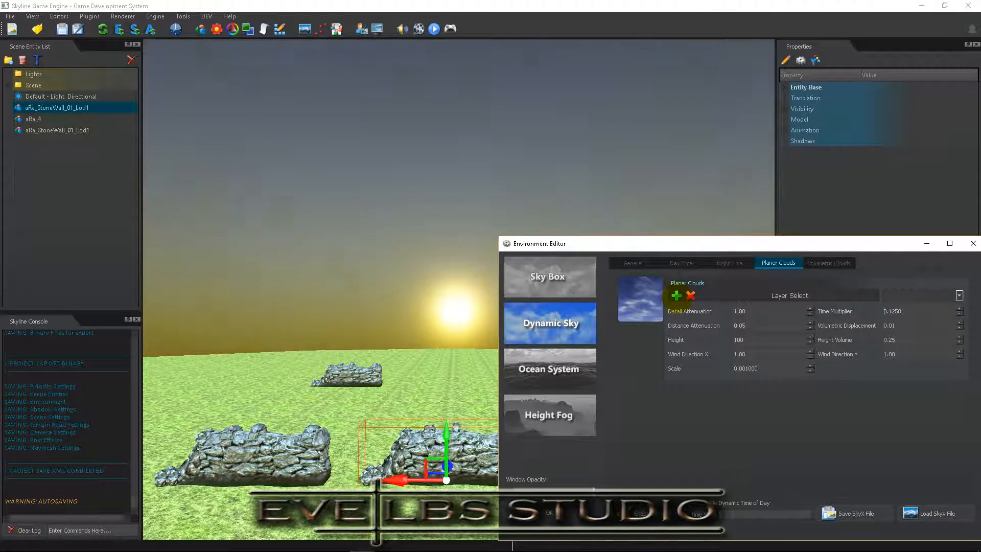
click(676, 296)
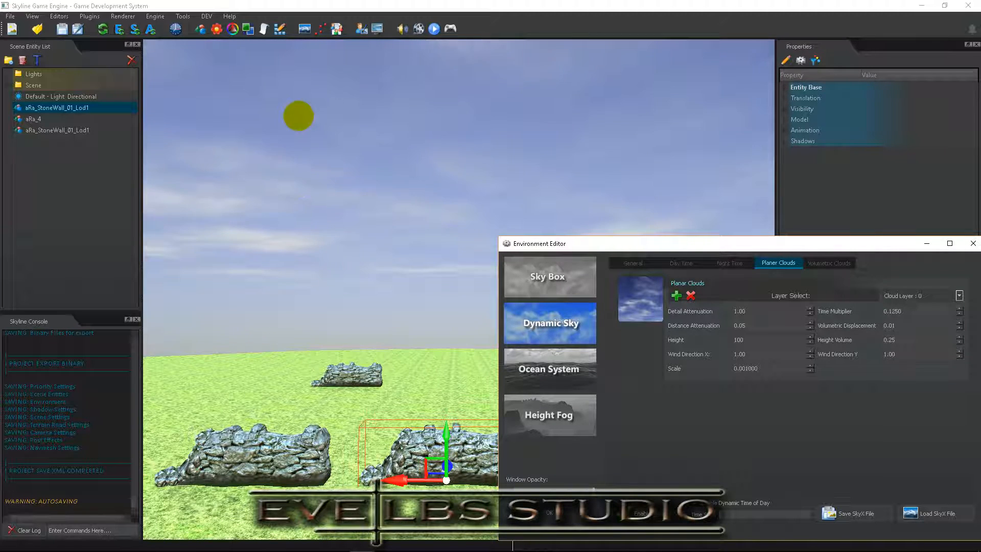
click(959, 295)
click(946, 312)
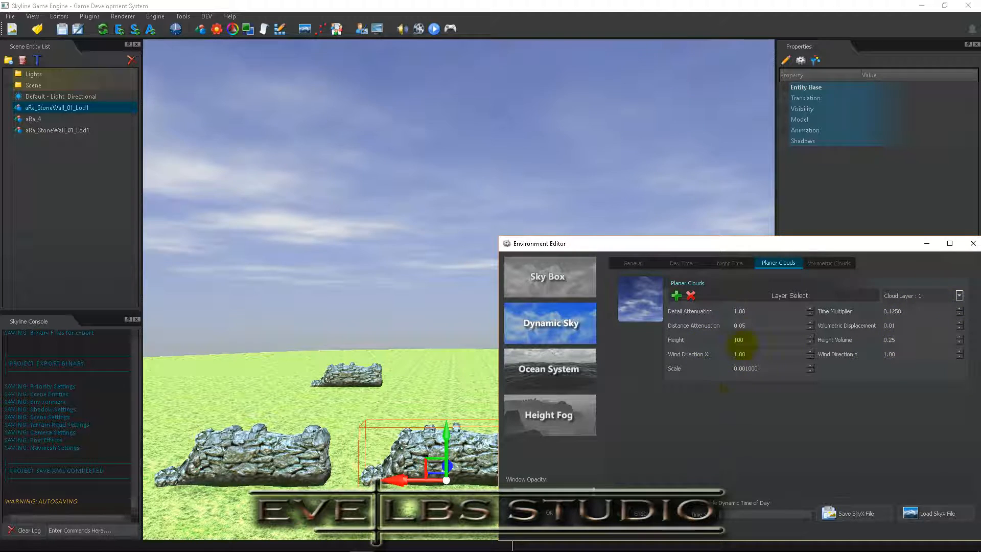
Step: Enable volumetric clouds (VClouds) for the dynamic sky and look around the cloudy scene
click(828, 263)
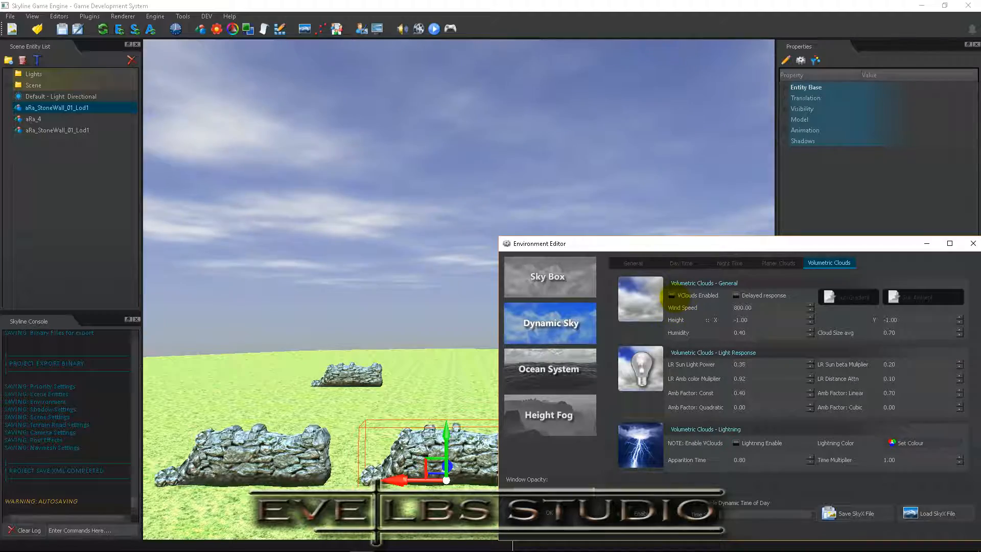
click(671, 295)
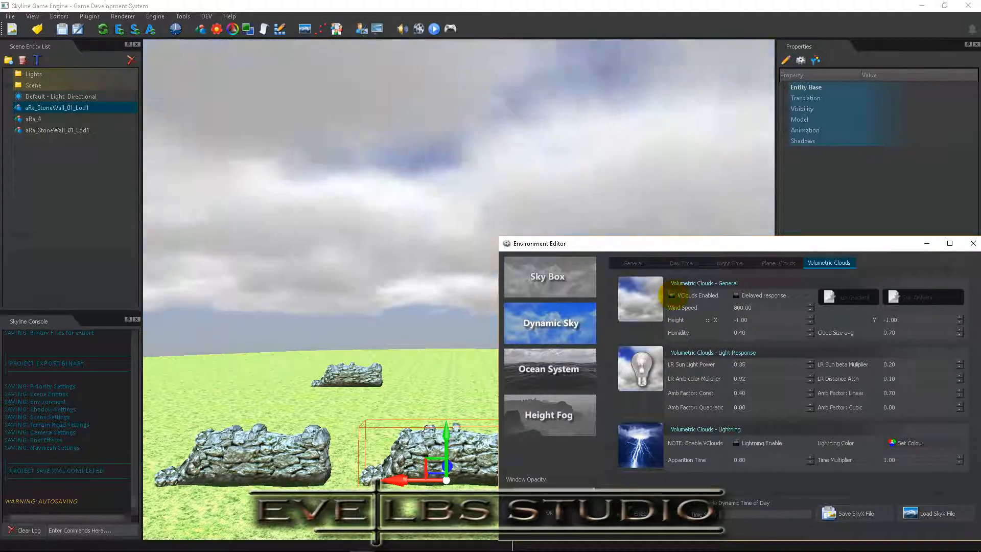
right_drag(409, 334, 210, 336)
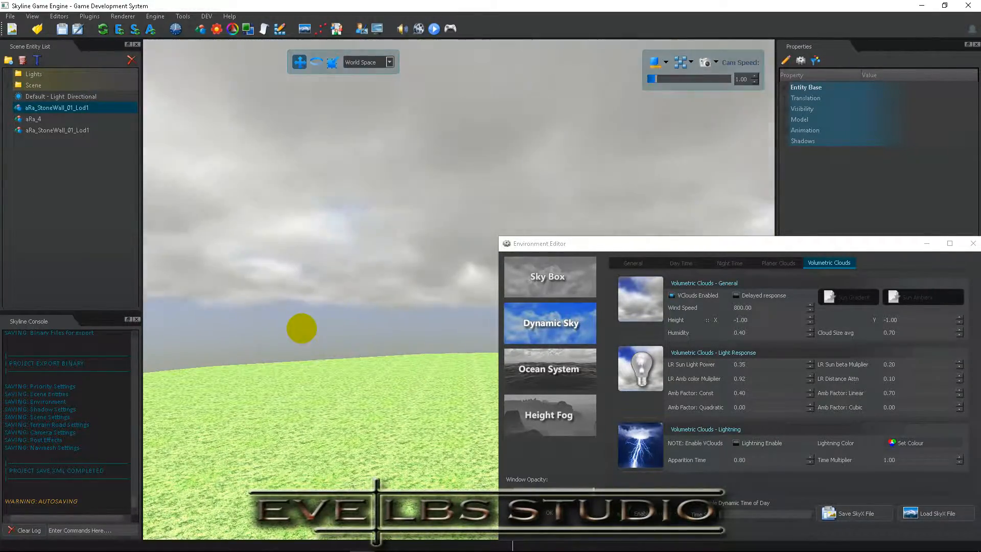
Step: Check the general sky settings and the volumetric Cloud Size avg, and try the Lightning Enable option
click(632, 262)
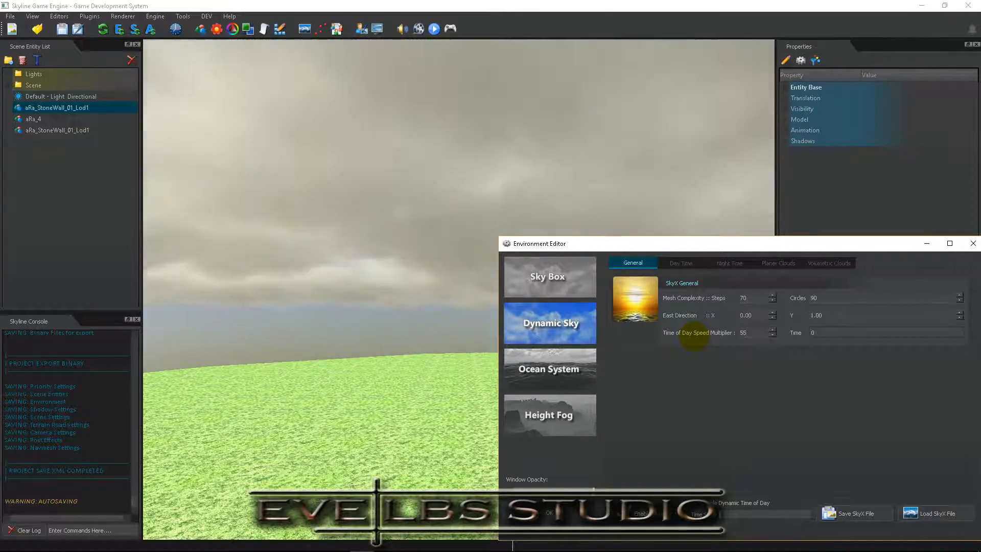
click(828, 262)
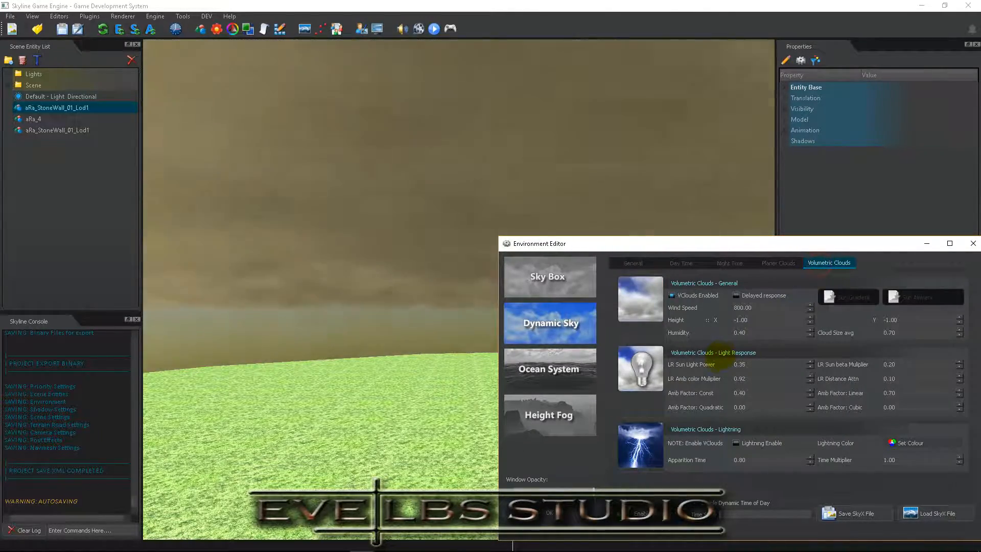
click(898, 333)
double_click(889, 332)
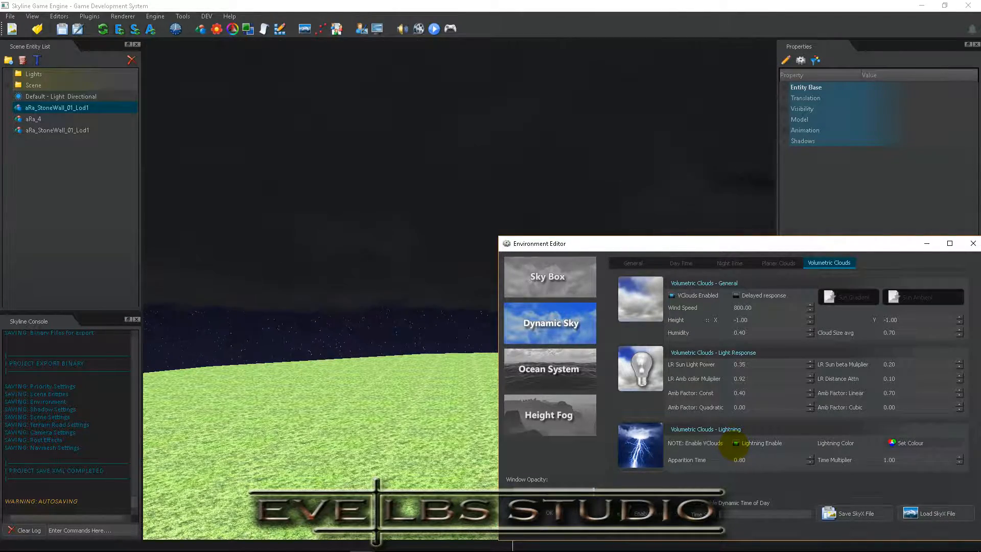
click(735, 443)
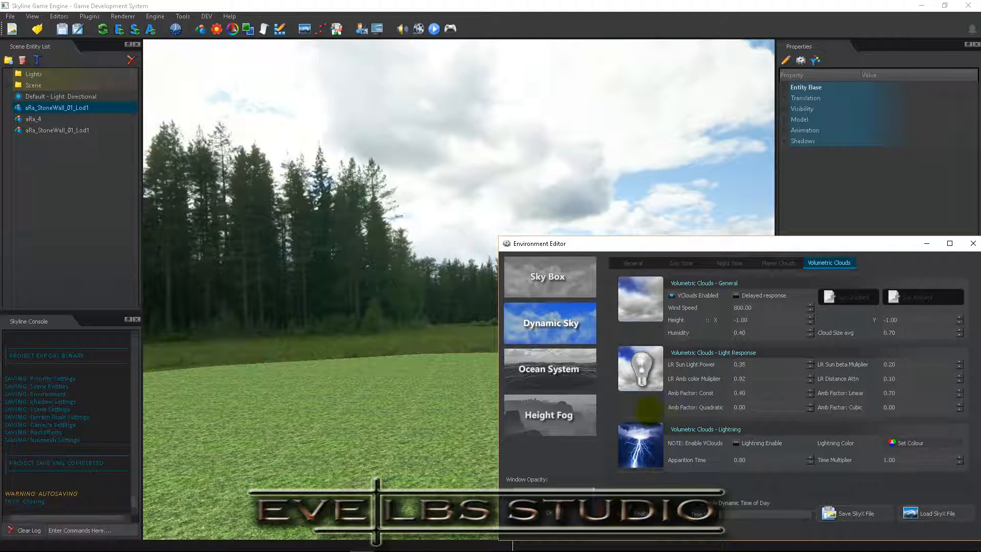
Step: Switch the environment to Ocean System, look around the water surface and turn on Smooth for the ocean geometry
click(563, 359)
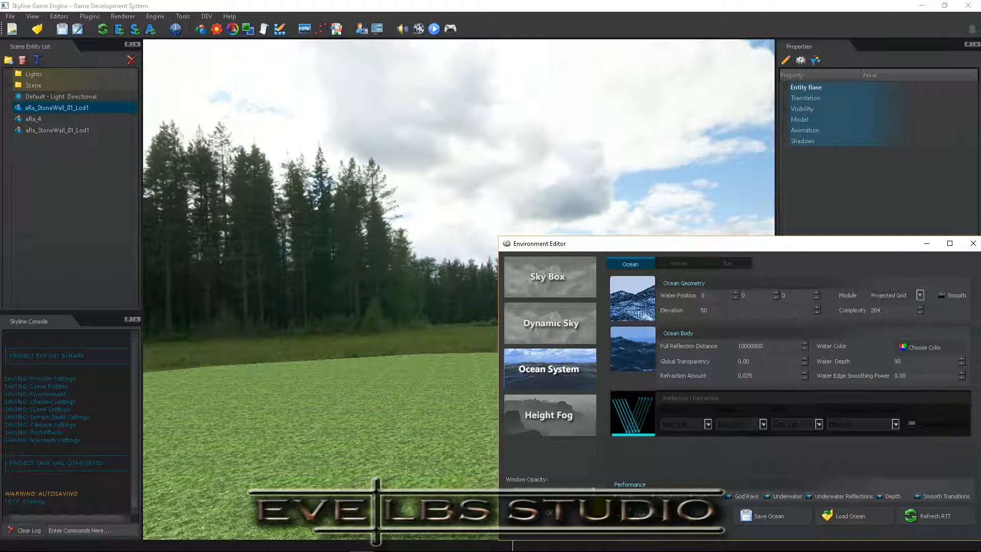
right_drag(418, 380, 453, 407)
key(w)
right_drag(564, 414, 522, 418)
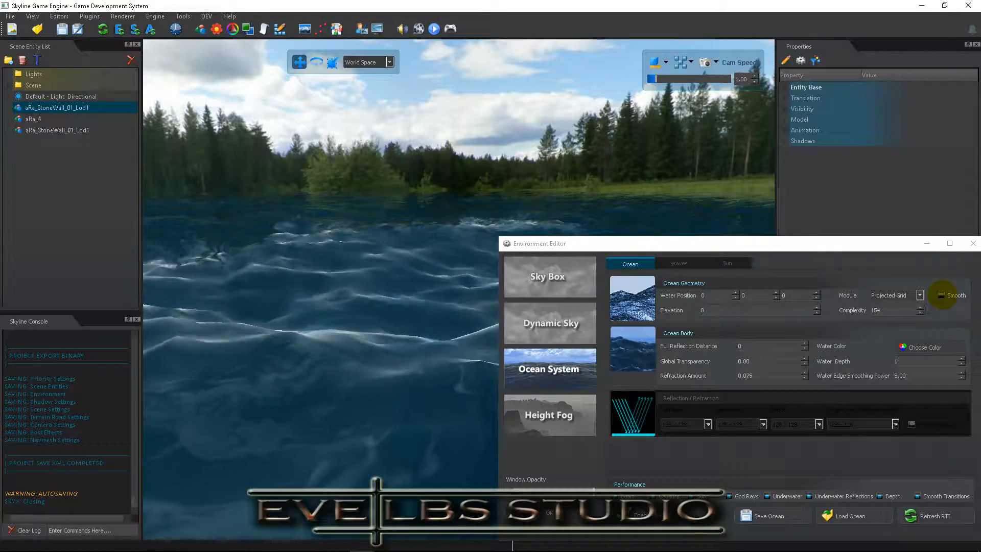
click(943, 296)
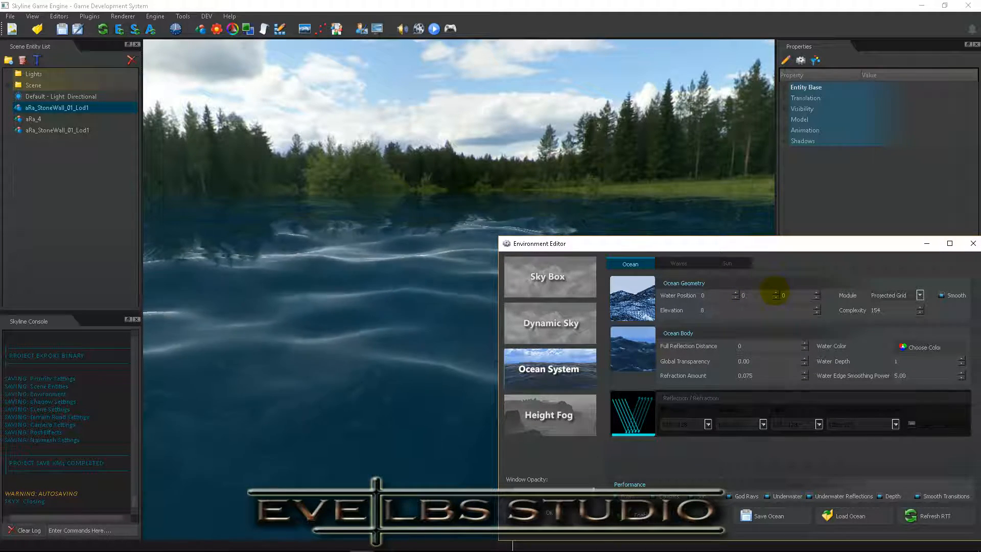
Step: Try raising and lowering the ocean's water position height, return it to 0 and look across the water
click(776, 292)
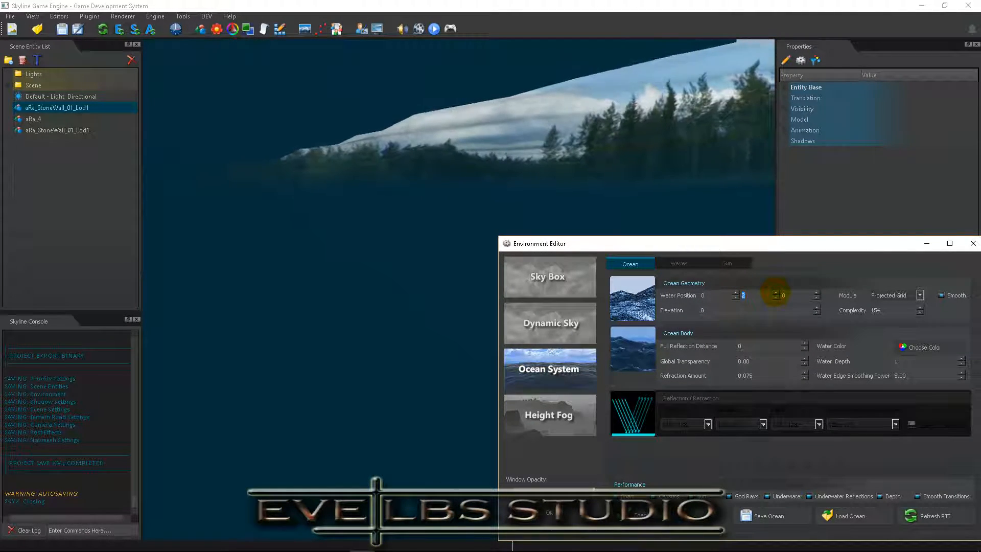
click(775, 297)
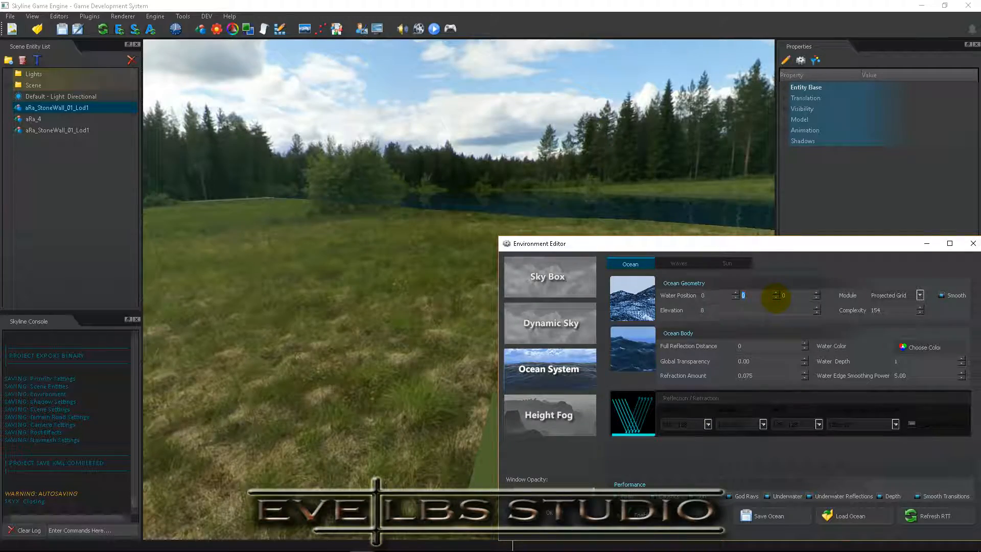
click(775, 293)
click(776, 297)
mouse_move(407, 322)
right_down()
mouse_move(432, 309)
mouse_move(567, 291)
mouse_move(476, 301)
mouse_move(296, 350)
mouse_move(274, 373)
mouse_move(358, 334)
right_up()
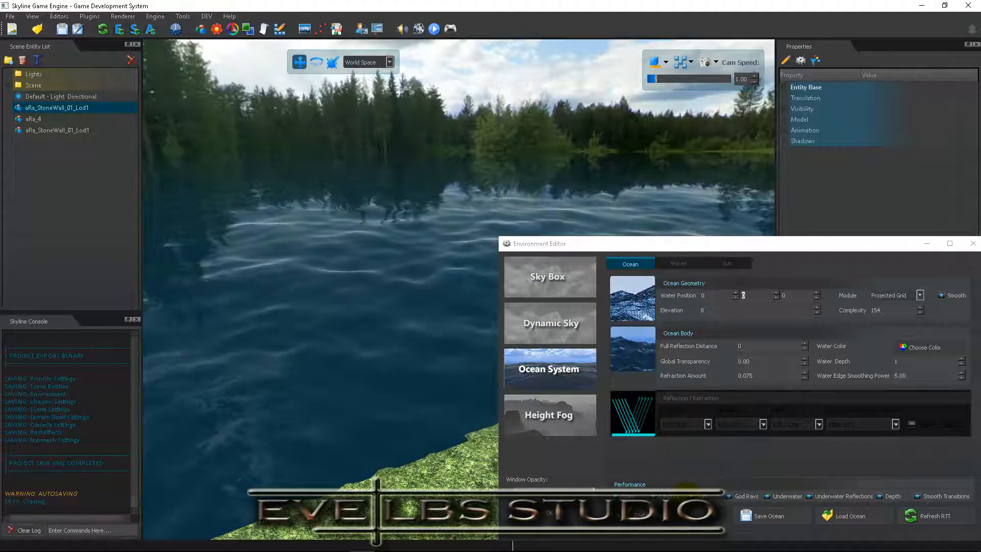
Step: Try the ocean's Force Recalculate Geom and Enable Wave detail options, leaving wave detail enabled
click(682, 265)
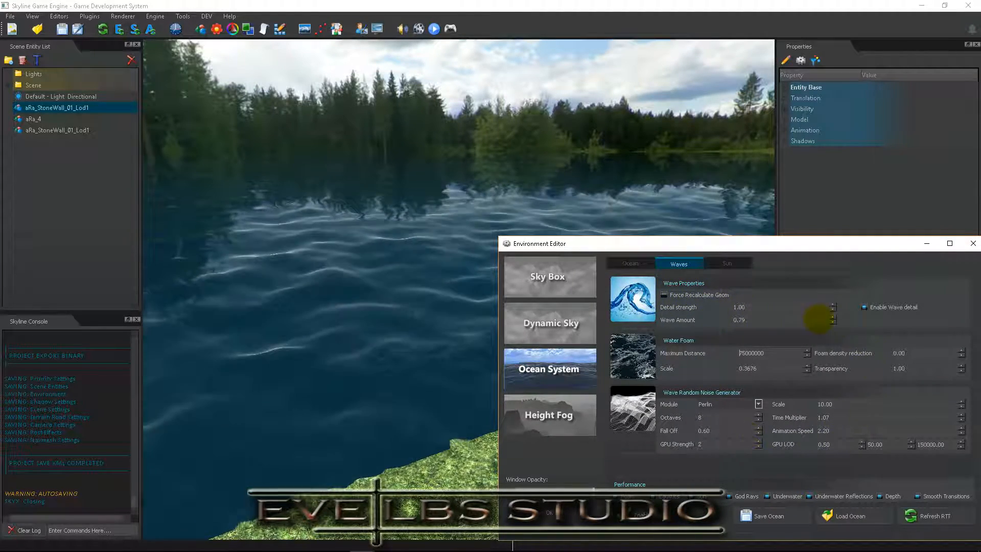
click(663, 294)
click(664, 295)
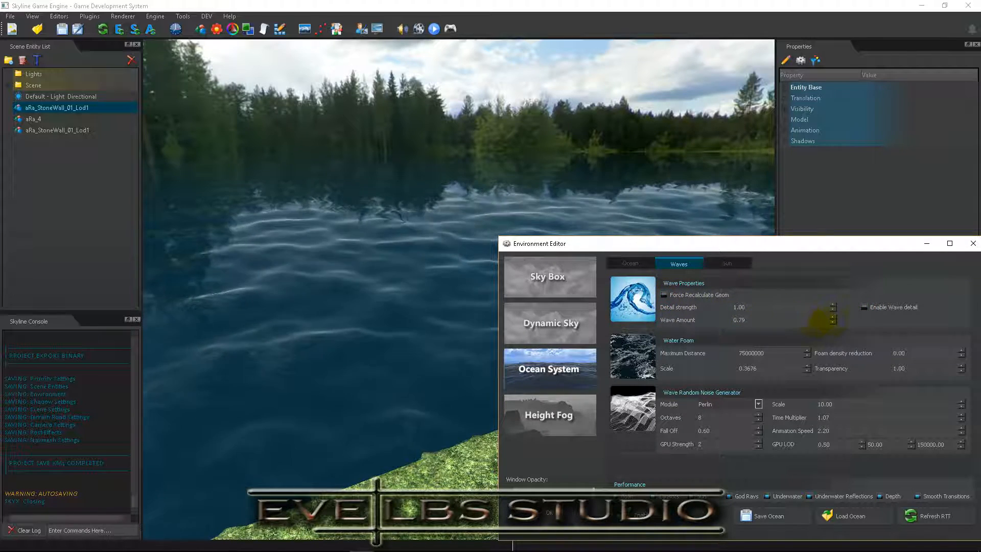
click(864, 307)
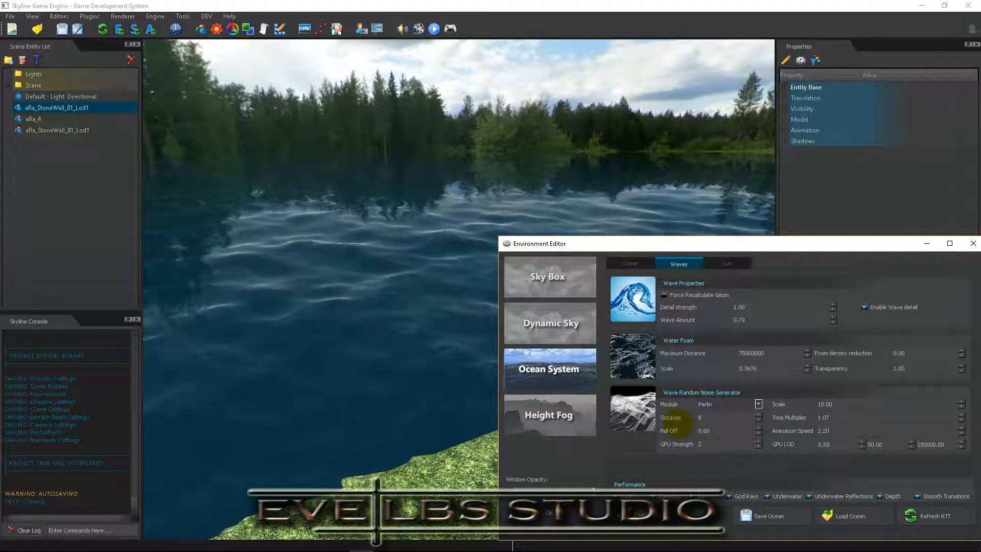
Step: Examine the ocean's Sun settings for surface specular, underwater light shafts and water caustics, comparing them with the Ocean settings
click(725, 263)
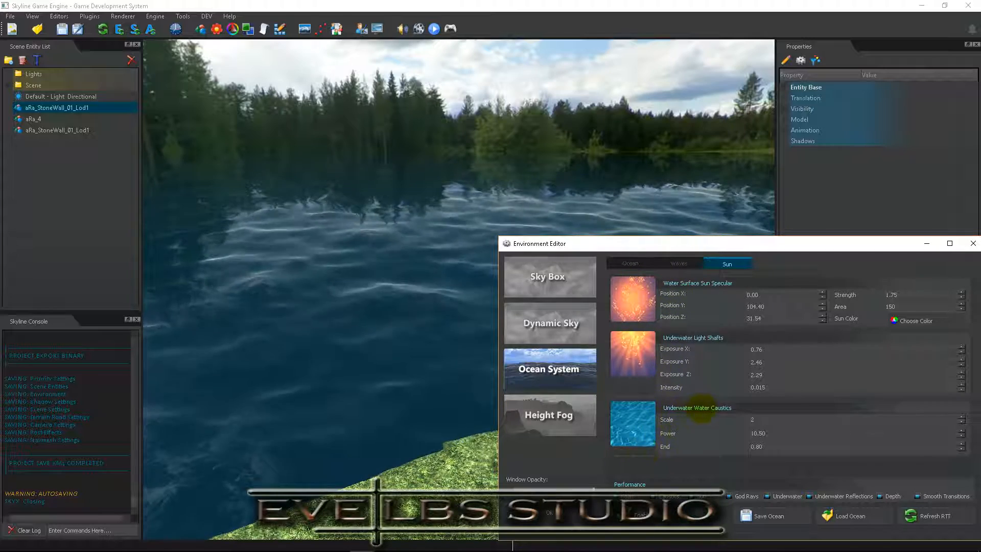
click(632, 263)
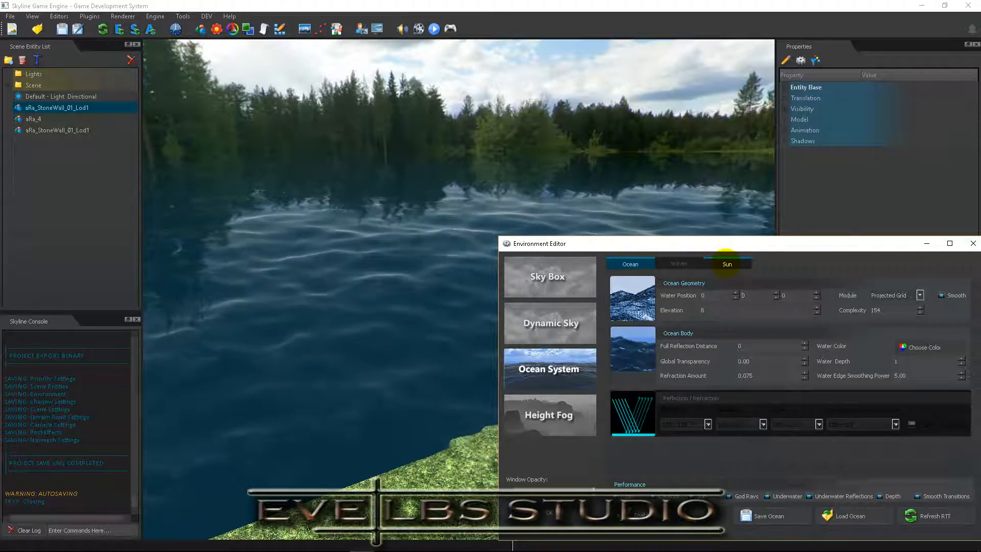
click(725, 263)
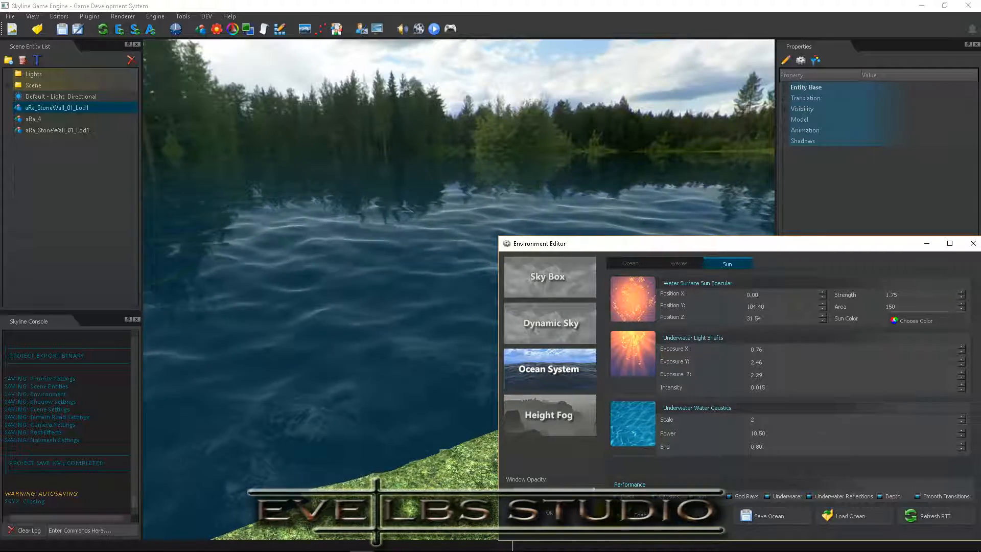
Step: Switch the environment to Height Fog, enable it and set the fog falloff to 612
click(548, 421)
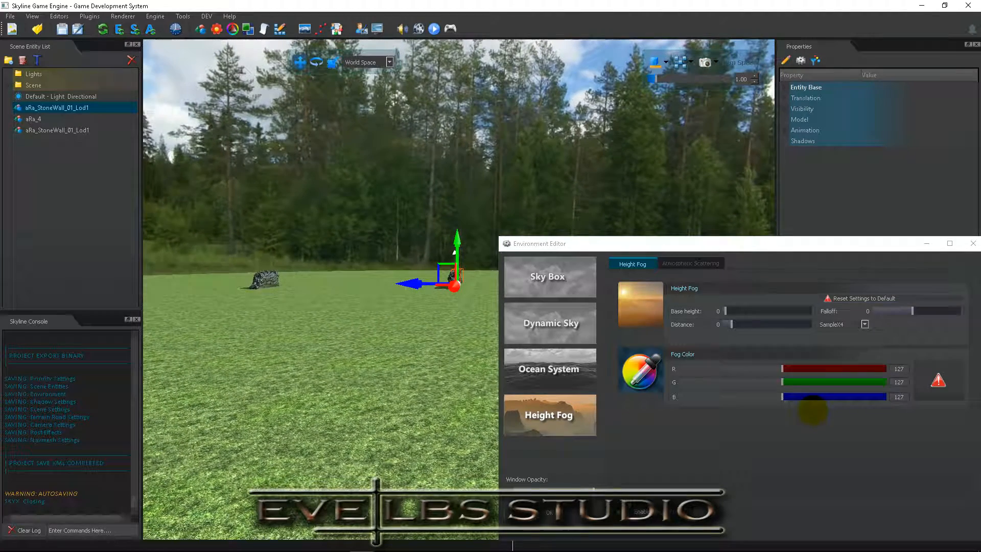
click(634, 511)
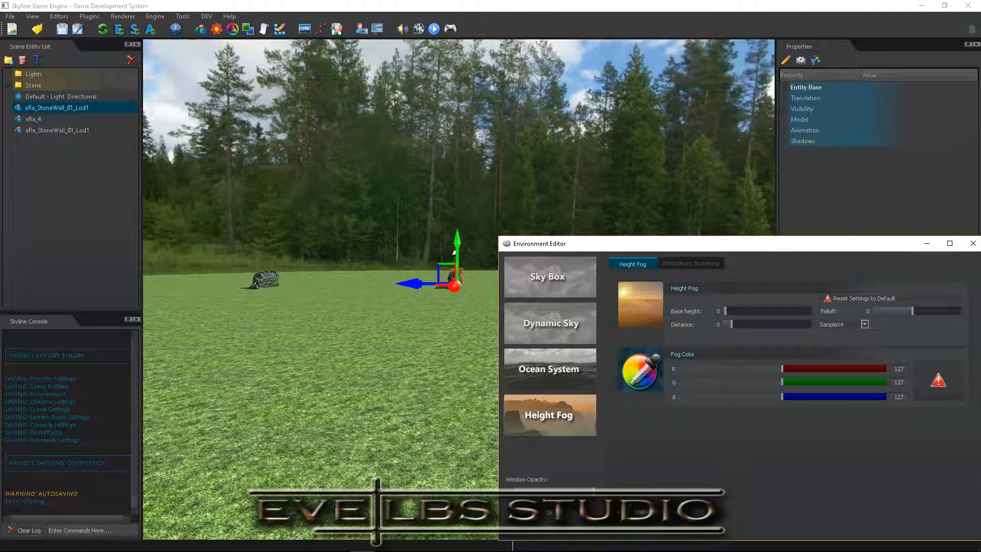
drag(912, 310, 887, 311)
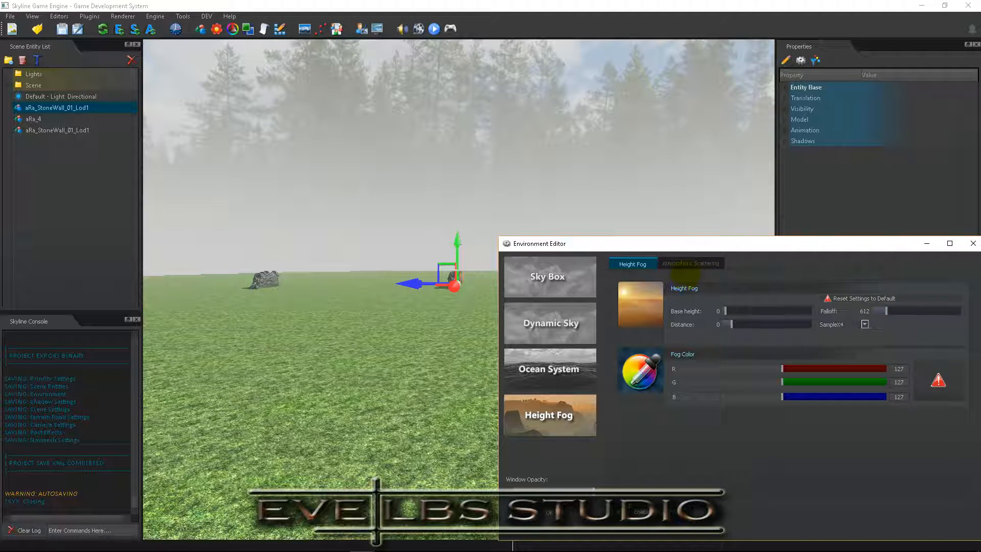
Step: Try out the Atmospheric Scattering amount, leave it at 0 and set the Height Fog falloff to 1200
click(687, 264)
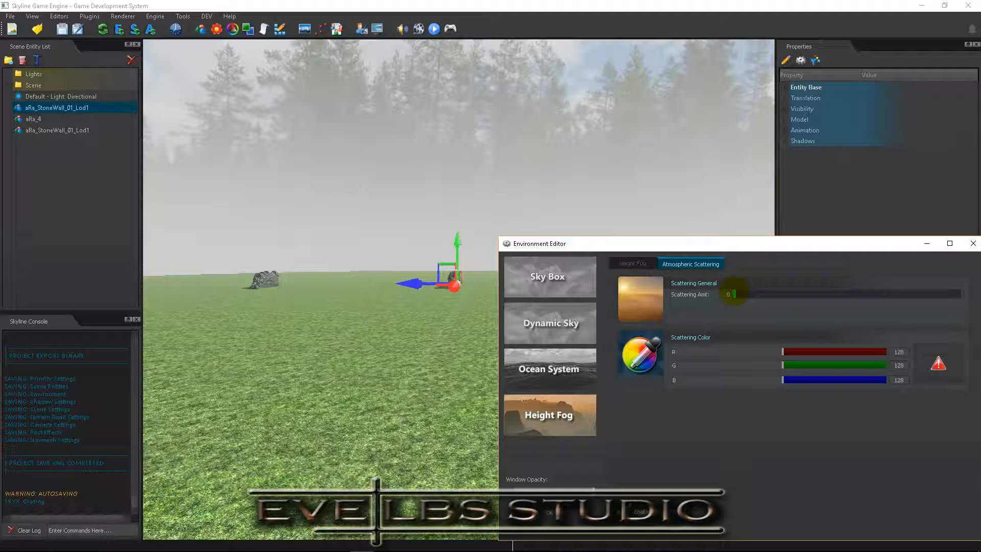
mouse_move(737, 295)
mouse_down()
mouse_move(952, 296)
mouse_move(733, 305)
mouse_up()
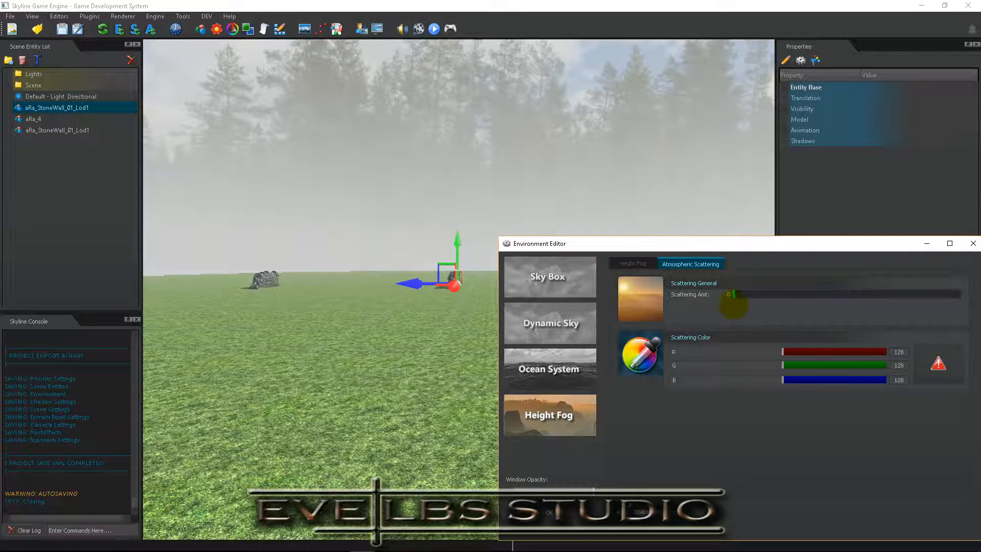
click(633, 263)
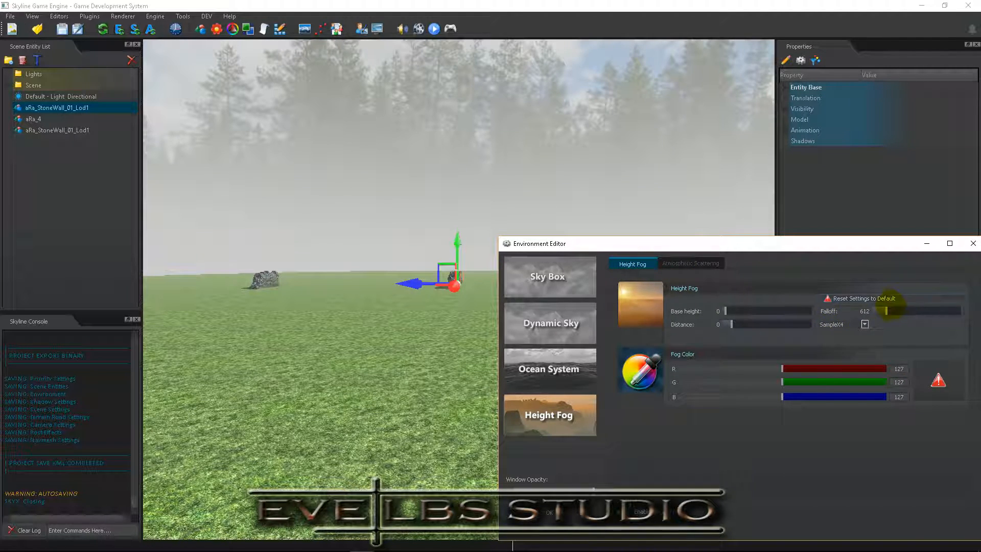
drag(886, 311, 899, 311)
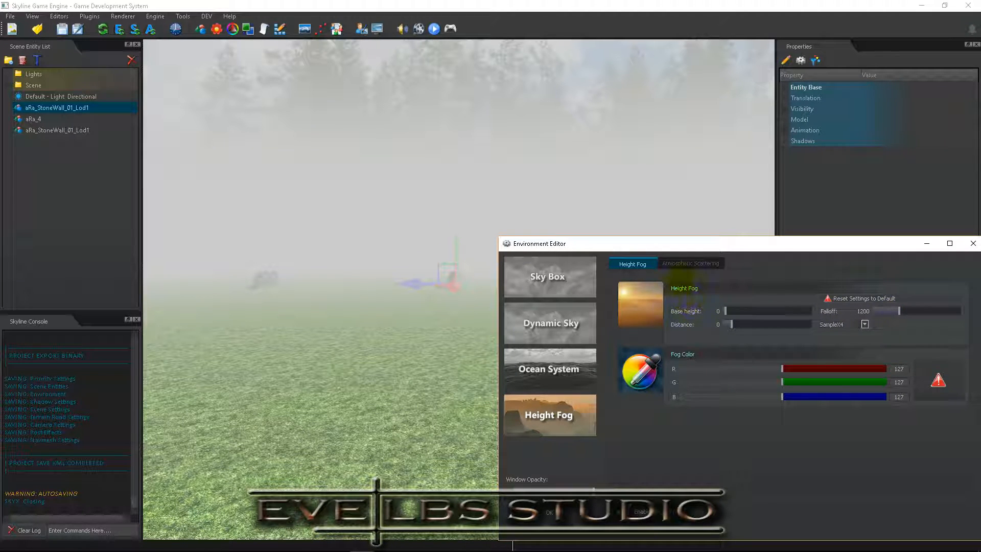
Step: Test the scattering amount again in the denser fog and set the Height Fog distance to 305
click(690, 264)
mouse_move(734, 294)
mouse_down()
mouse_move(751, 294)
mouse_move(742, 294)
mouse_up()
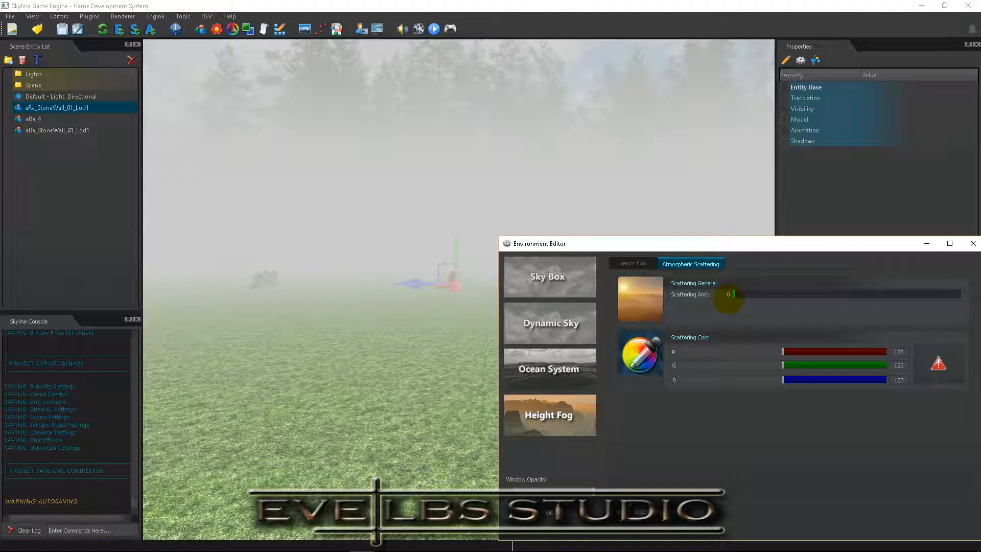
click(633, 263)
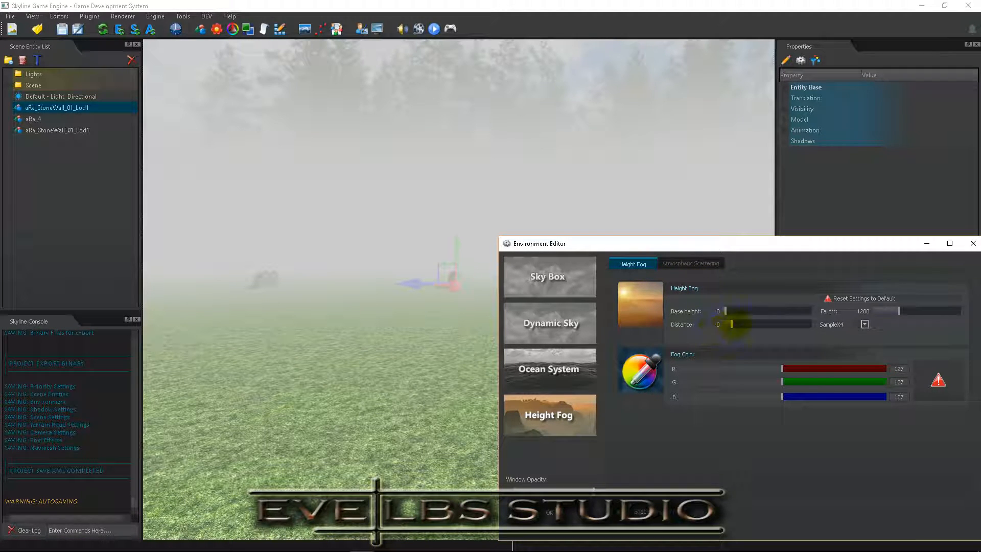
drag(730, 324, 731, 324)
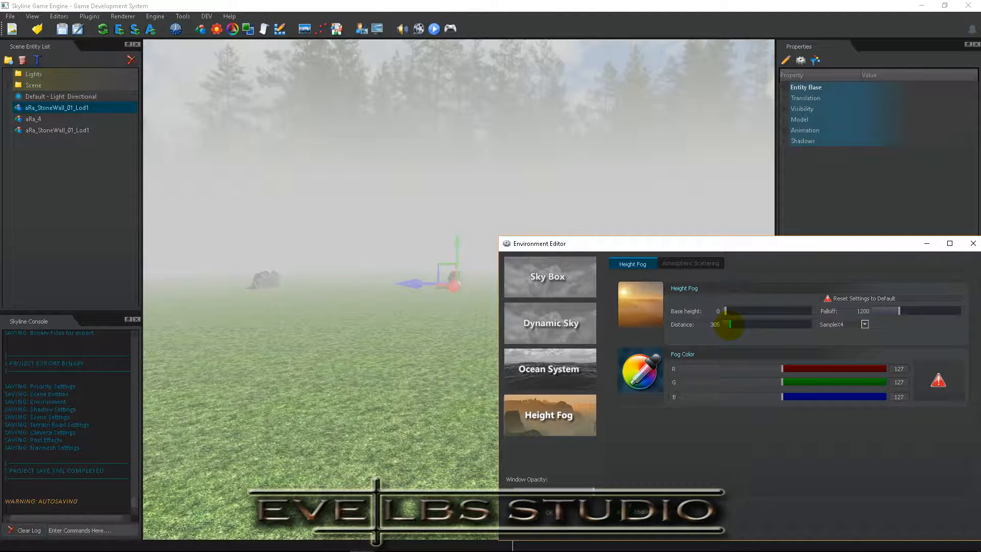
Step: Set the Height Fog base height to 187 and distance to 95, and close the Environment Editor
drag(727, 324, 727, 311)
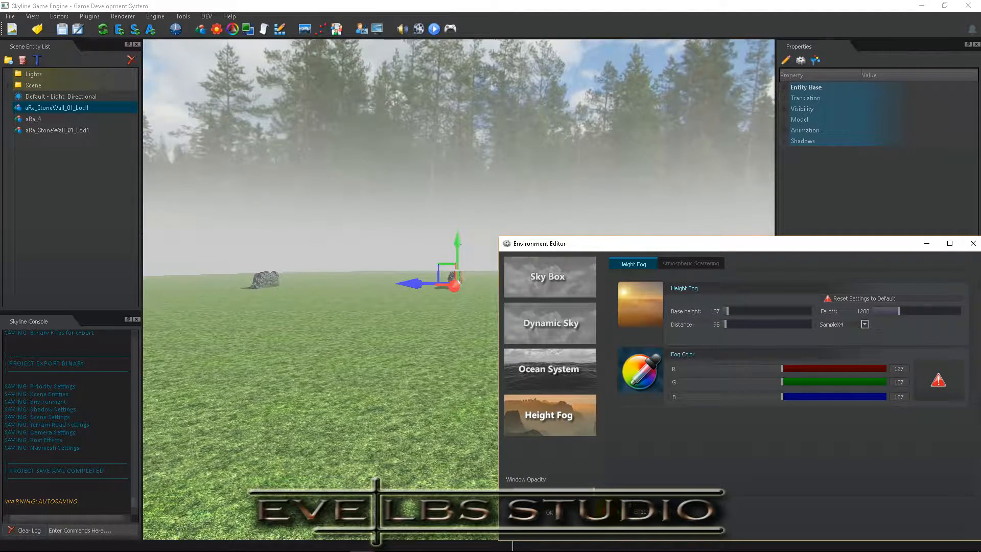
click(549, 512)
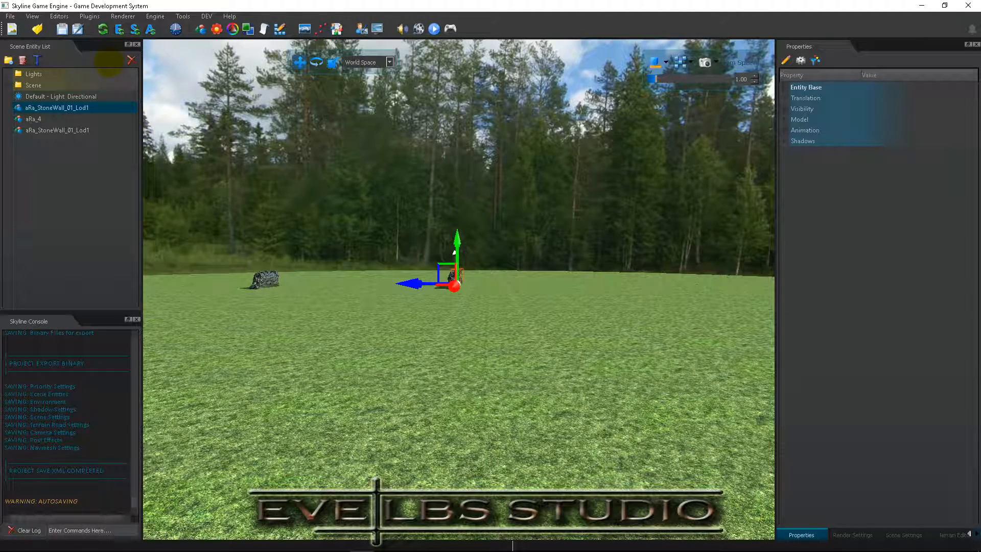
Step: Open the Spline Path Editor, look down on the grass and create a spline path named 1
click(60, 14)
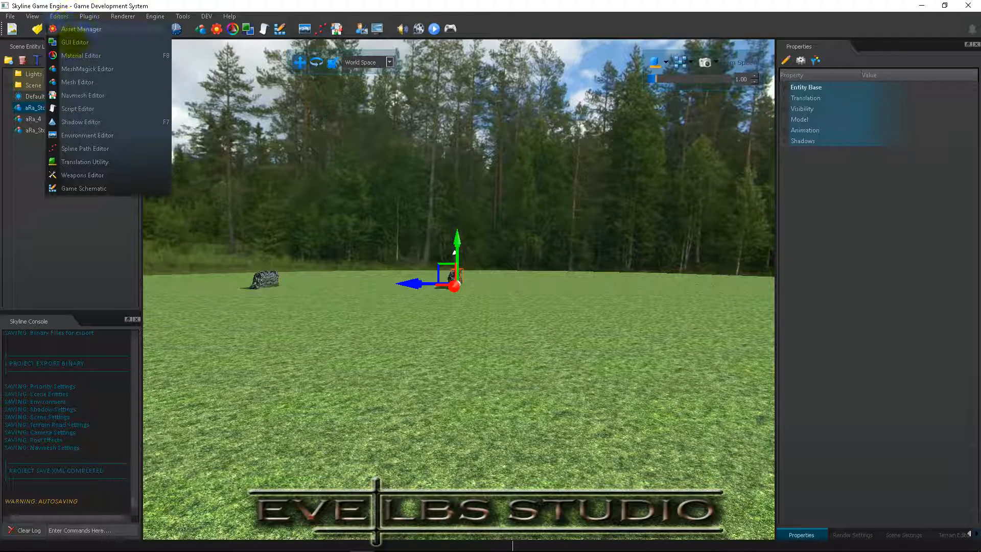
click(85, 148)
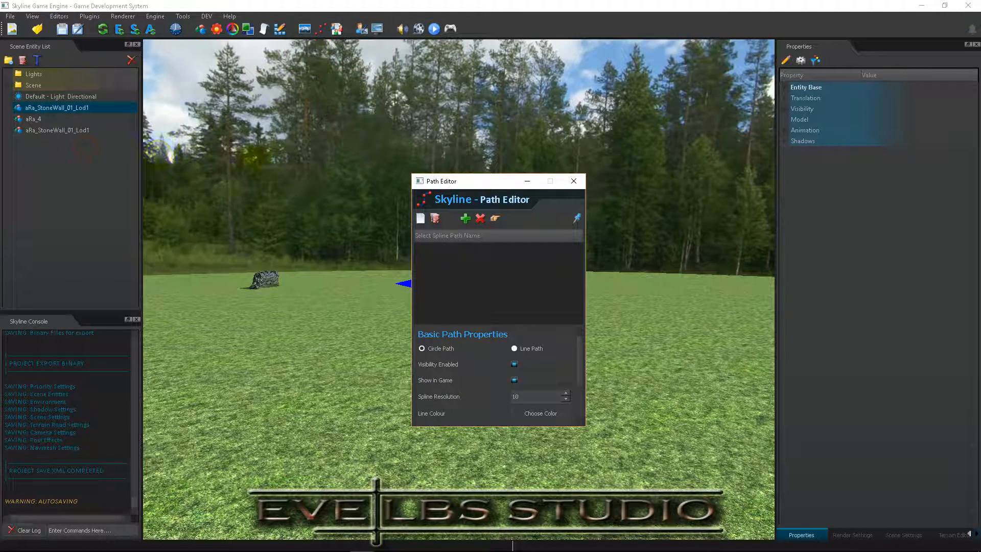
drag(460, 181, 165, 129)
right_drag(437, 194, 484, 232)
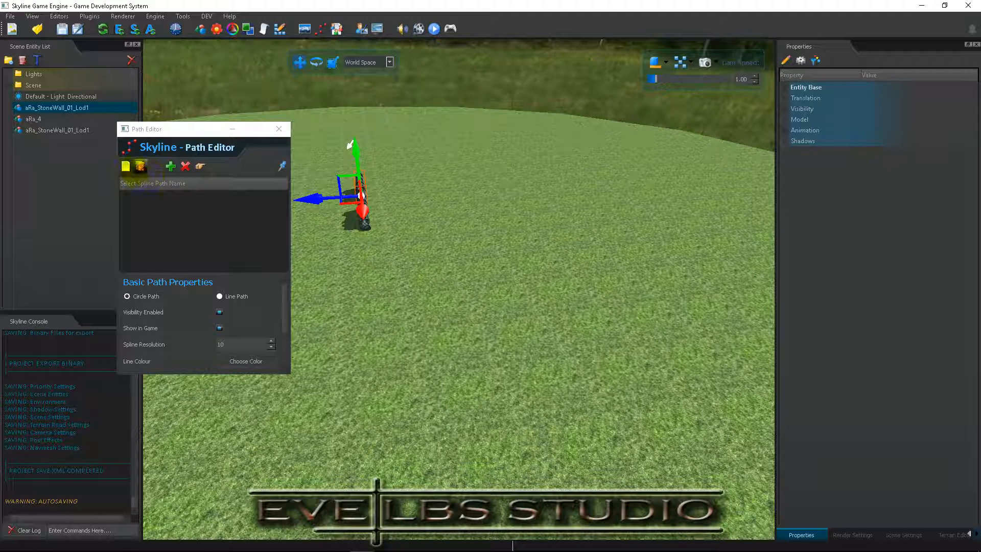
click(125, 166)
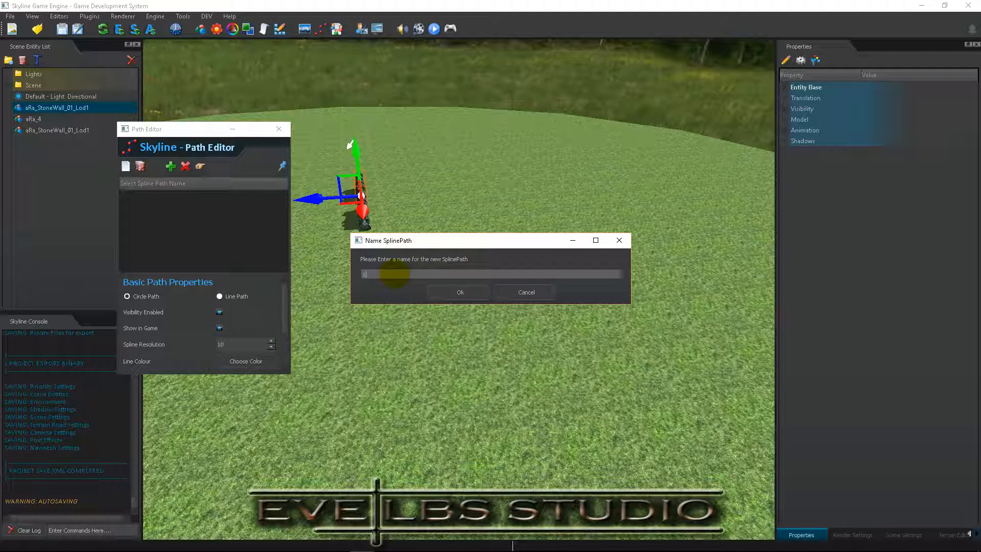
key(Return)
click(220, 198)
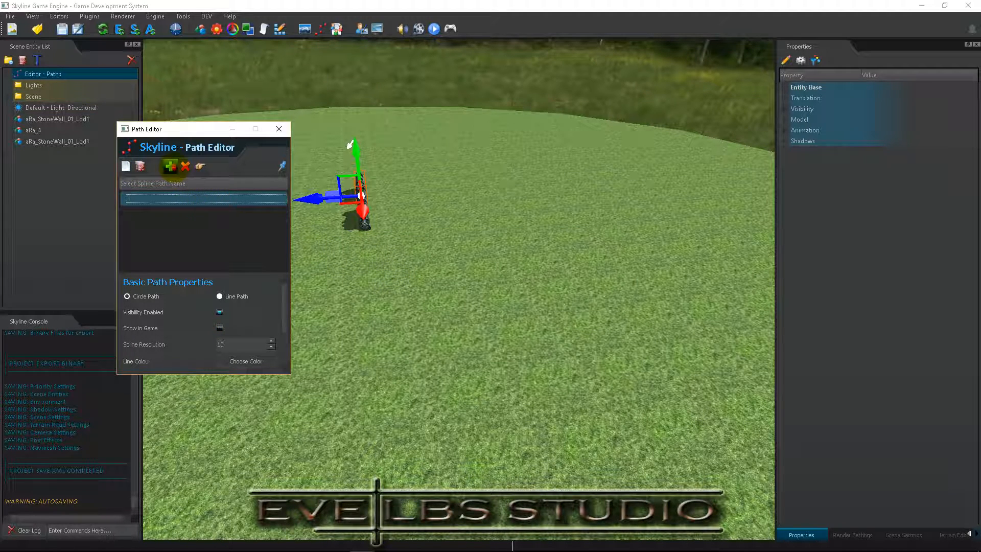
Step: Place five nodes of path 1 on the grass around the stone wall and make it a Line Path
click(170, 166)
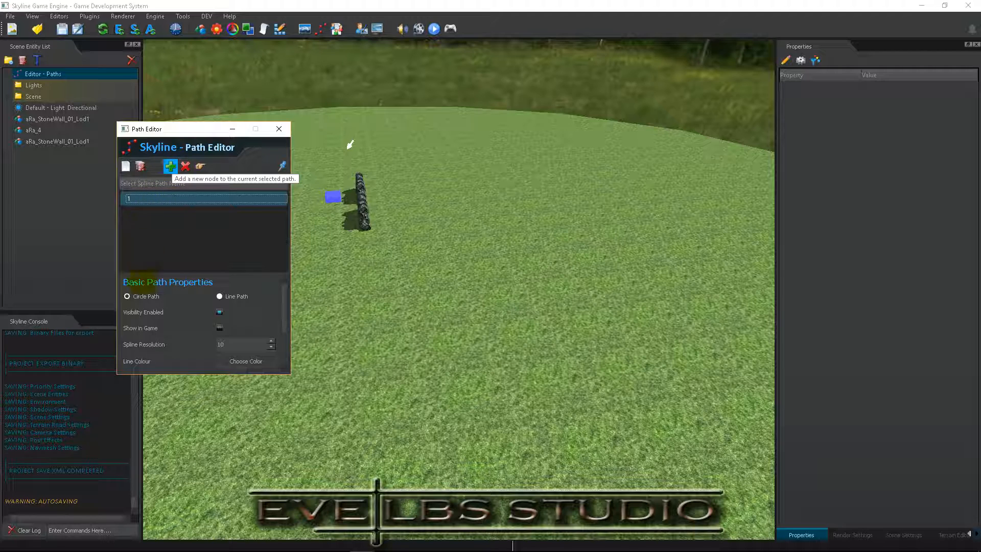
click(465, 178)
click(333, 171)
click(336, 294)
click(381, 377)
click(523, 313)
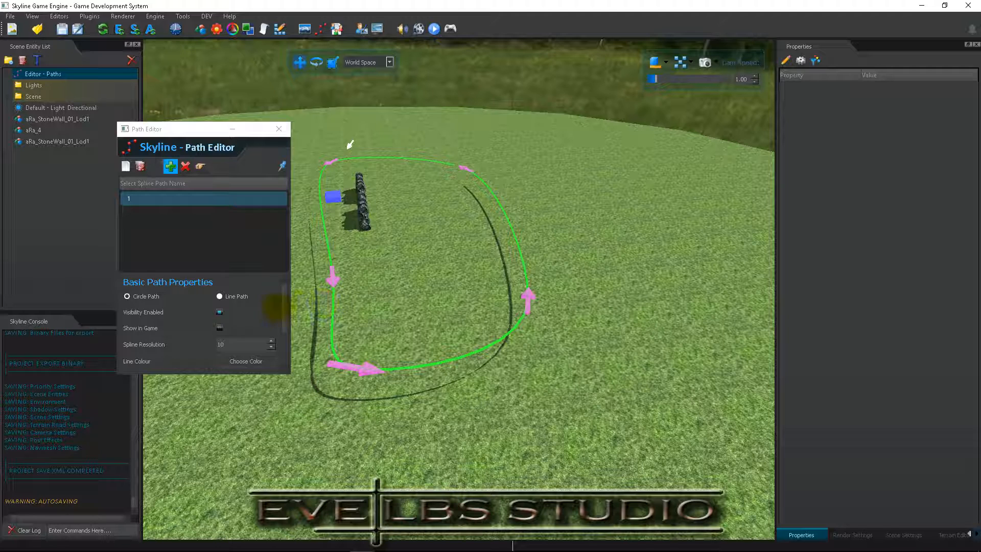
click(220, 296)
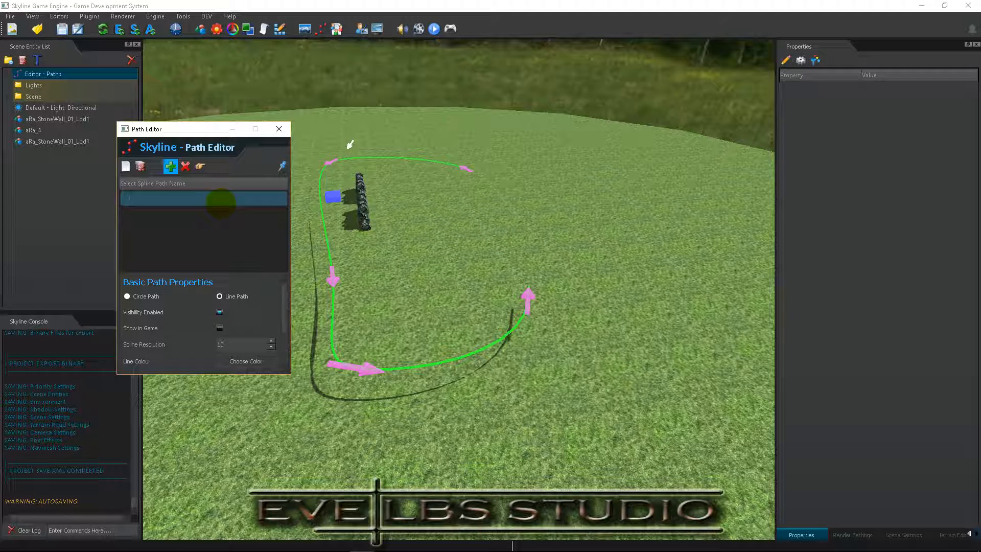
Step: Create a second spline path named 2 and select it
click(125, 166)
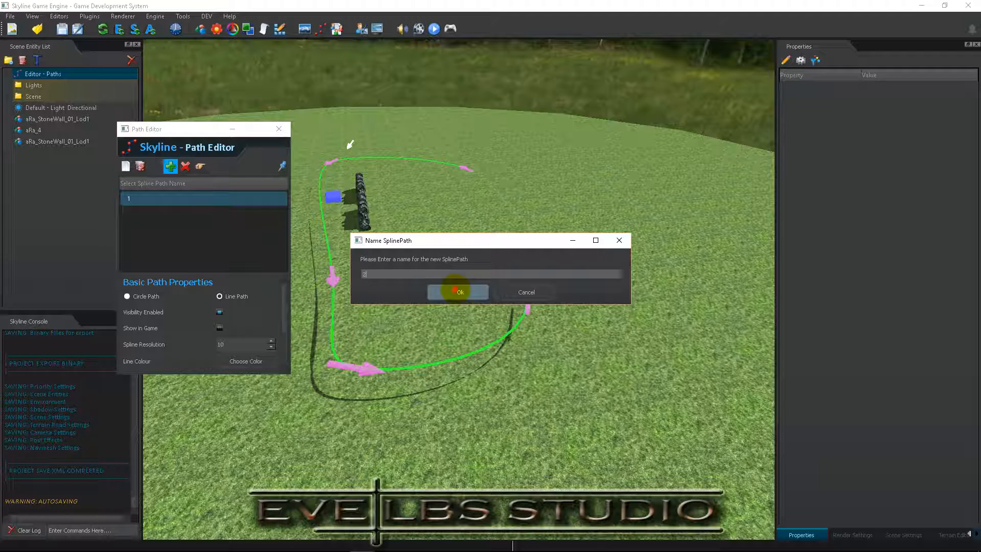
click(459, 292)
click(242, 198)
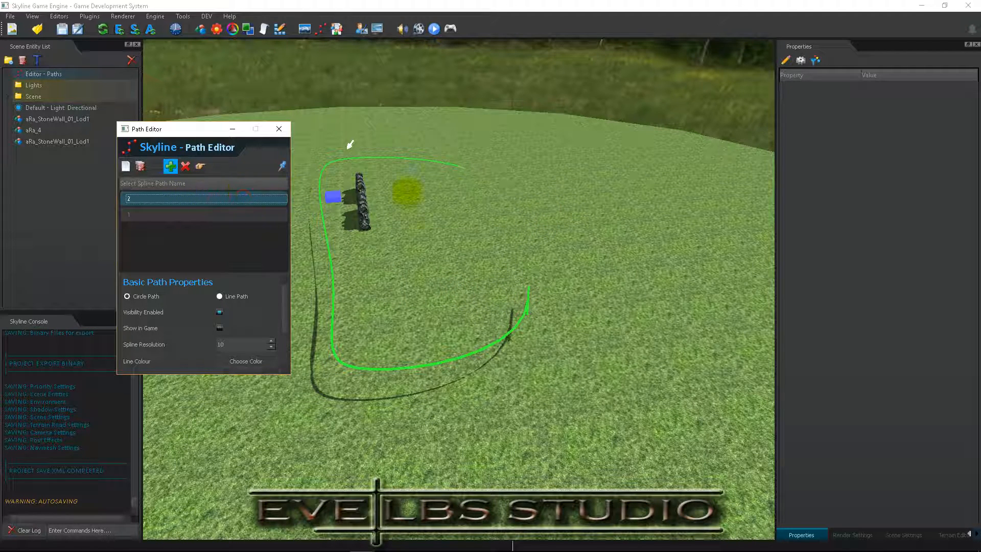
Step: Place four nodes of path 2 in an arc on the empty grass beside path 1 and make it a Line Path
click(635, 174)
click(696, 239)
click(718, 352)
click(625, 437)
click(220, 295)
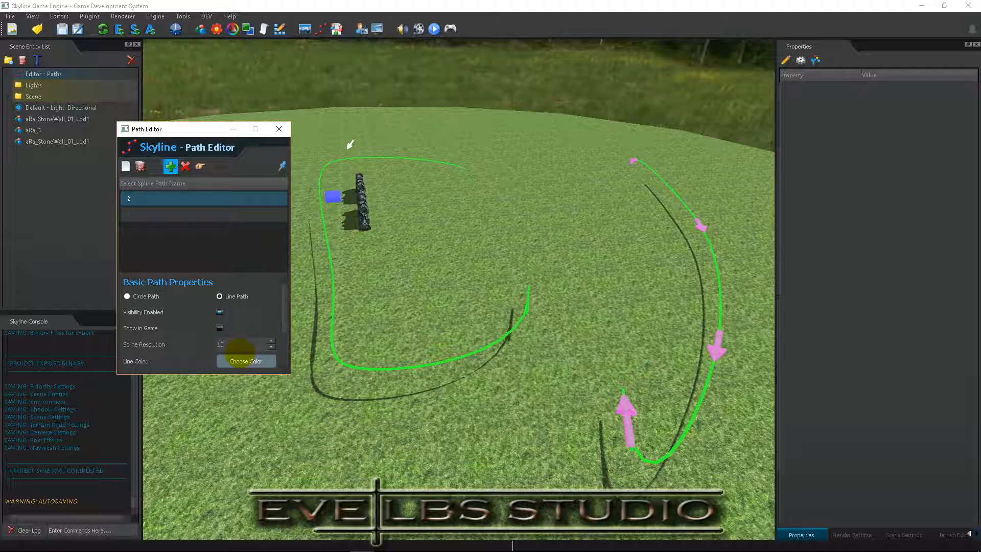
Step: Set path 2's line colour to purple and turn off its visibility
click(232, 359)
click(223, 176)
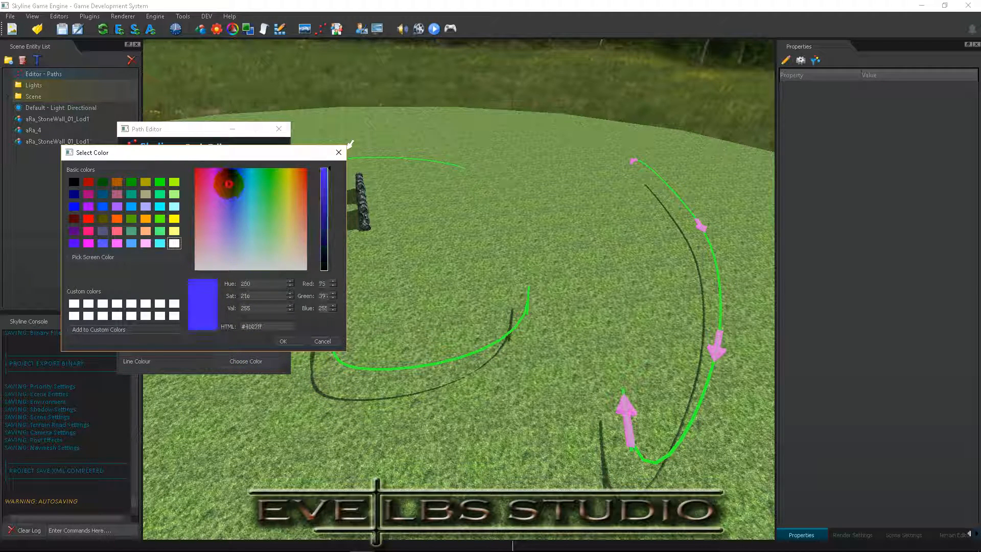
click(284, 341)
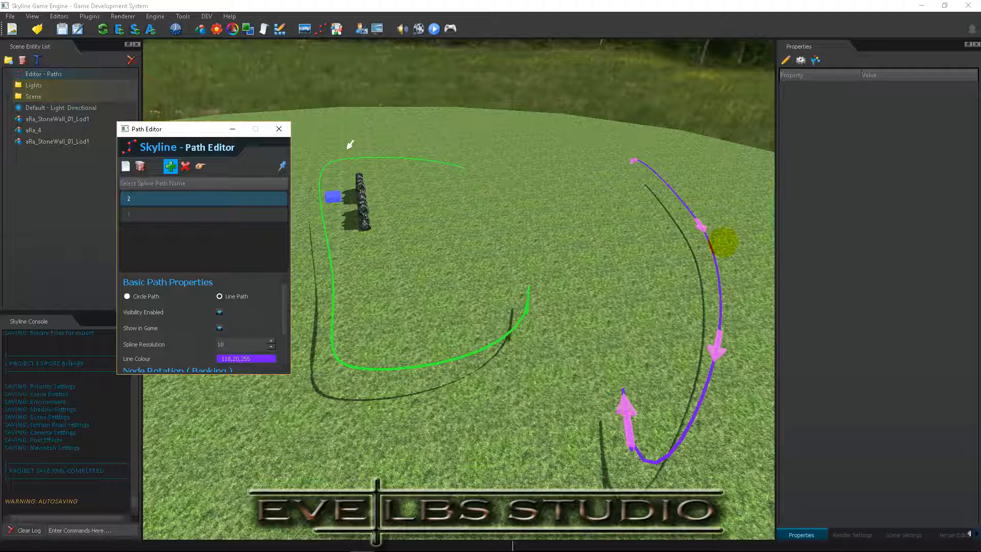
scroll(236, 305, down, 2)
scroll(232, 305, up, 2)
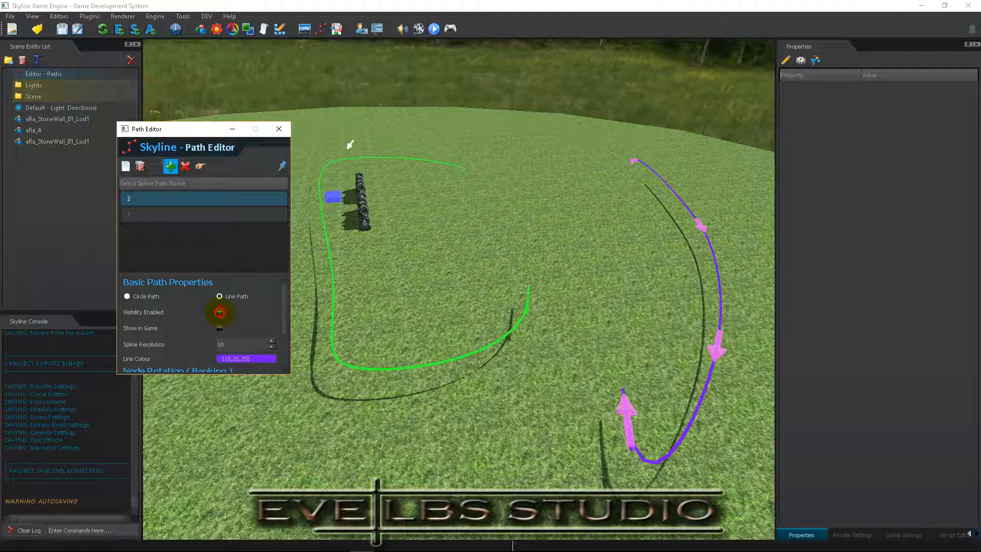
click(219, 311)
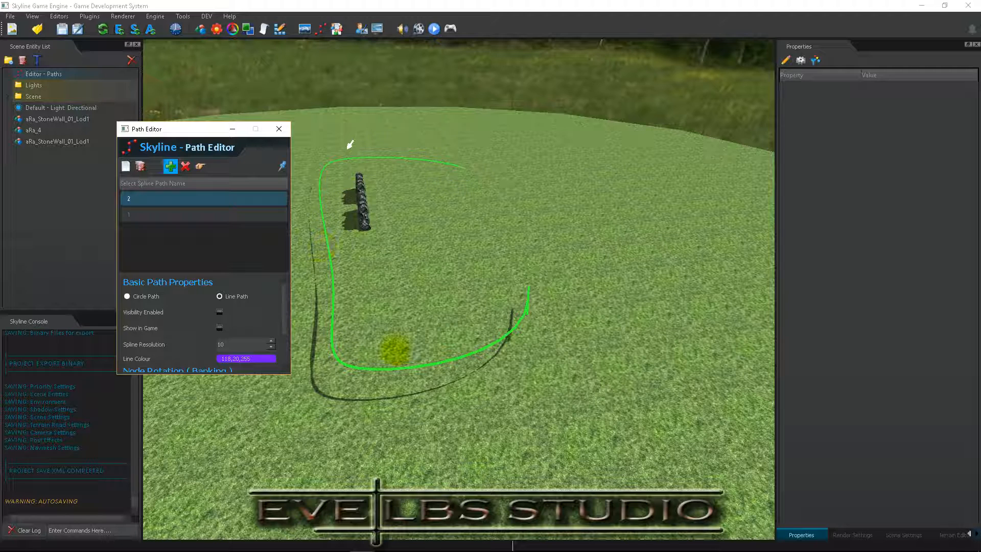
Step: Set path 2's spline resolution to 50, look over the Node Rotation settings and close the Path Editor
scroll(169, 318, down, 2)
scroll(169, 319, up, 1)
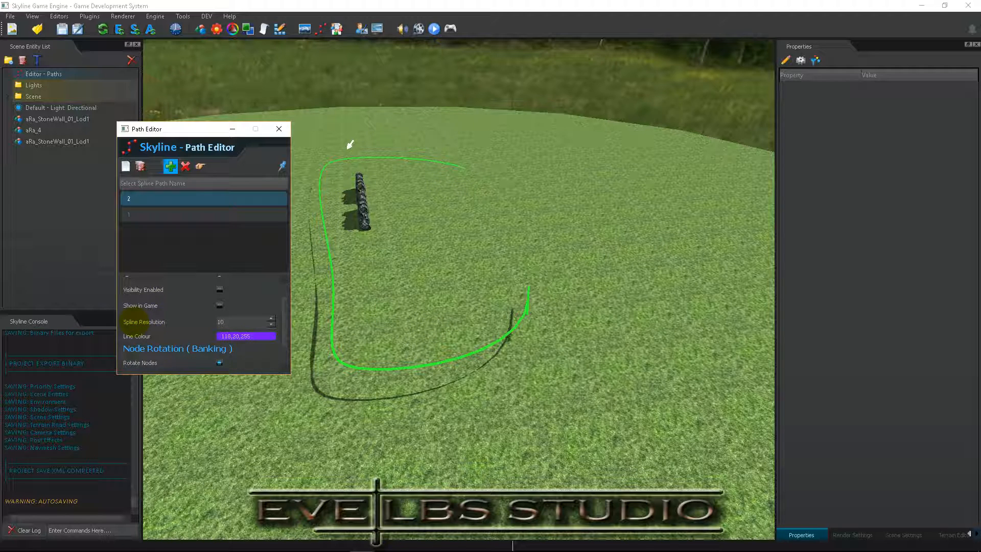
click(271, 317)
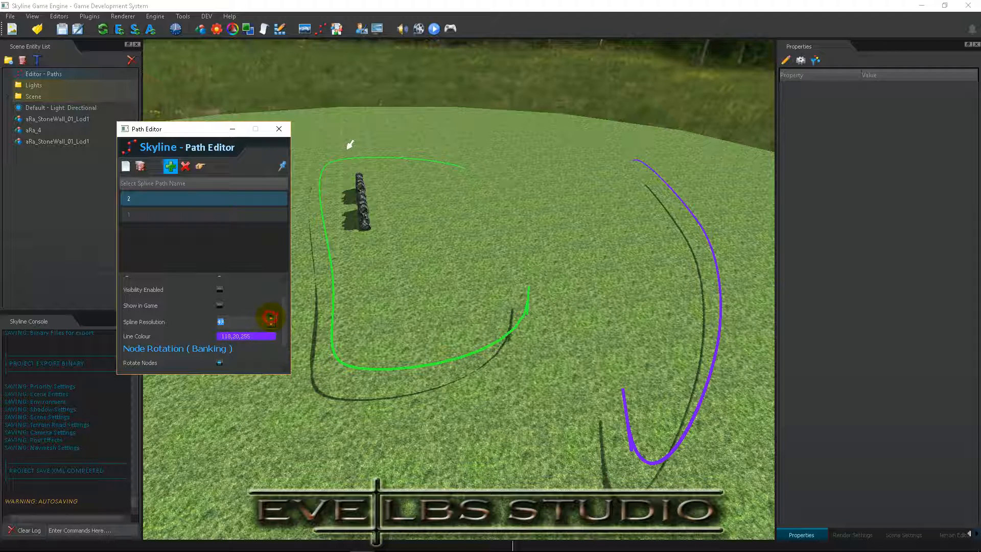
click(271, 317)
click(271, 317)
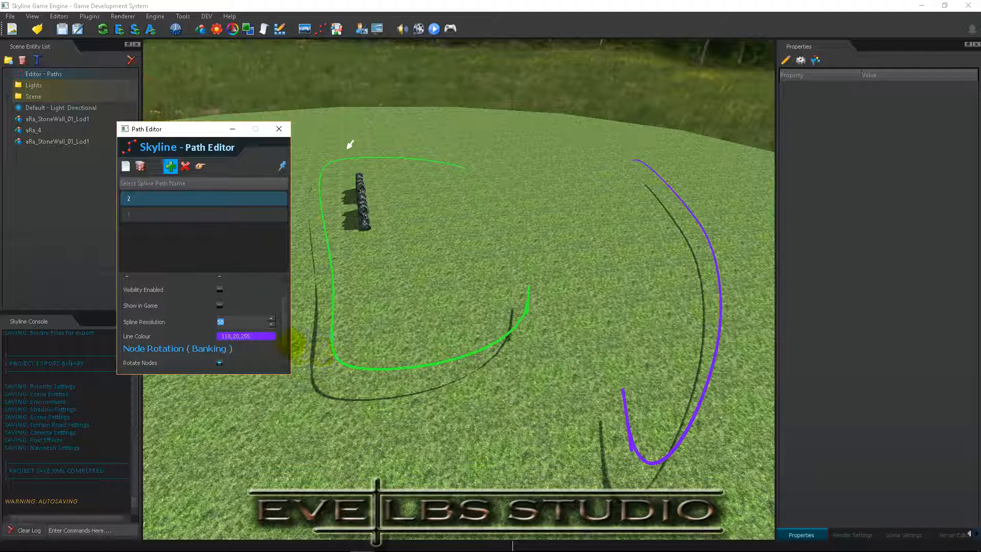
scroll(284, 335, down, 1)
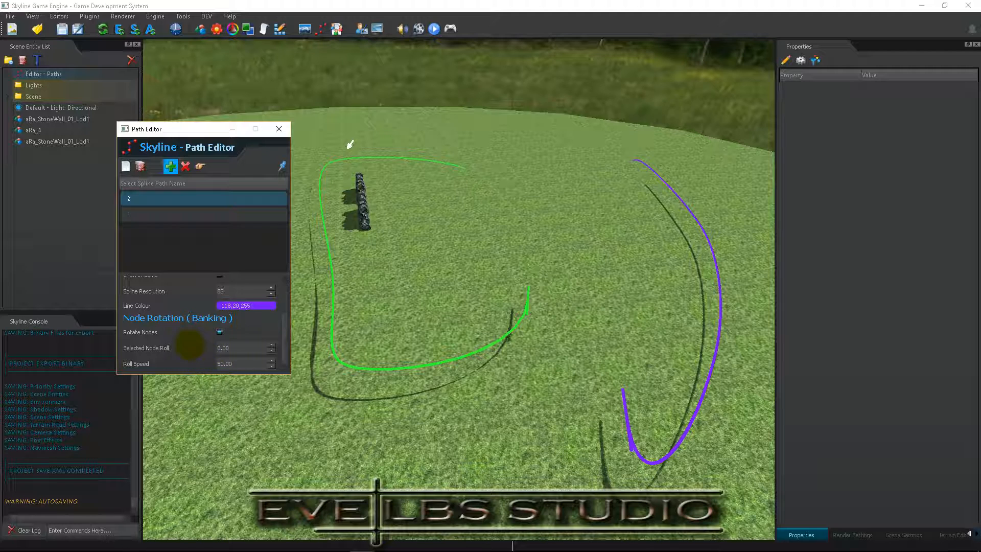
click(279, 129)
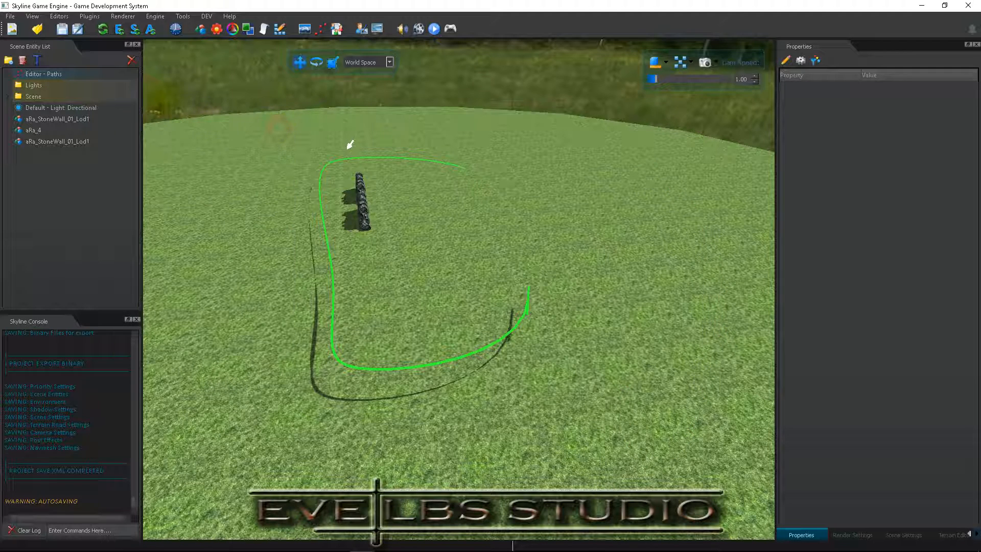
Step: Open the Weapons Editor, look through the listed weapons and select hk_mk23
click(59, 15)
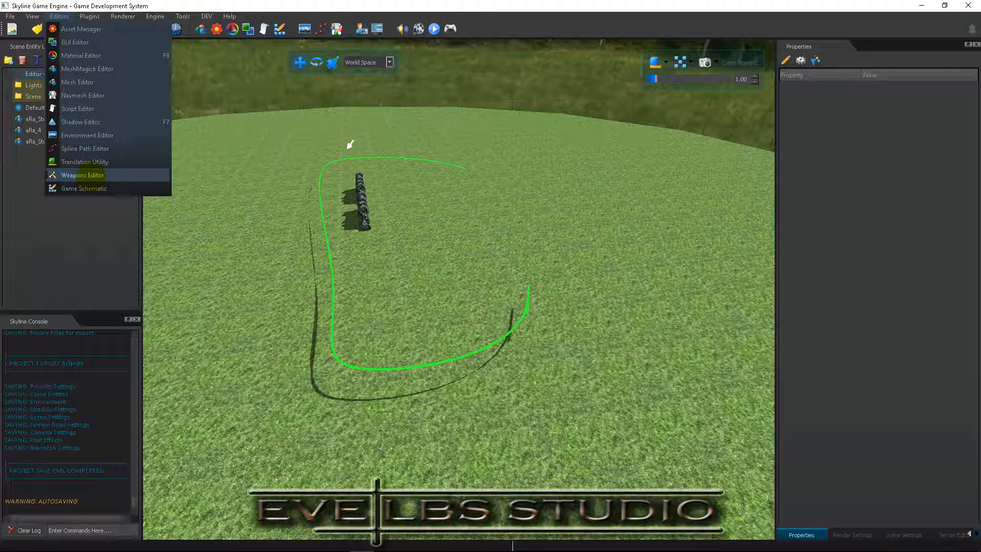
click(82, 175)
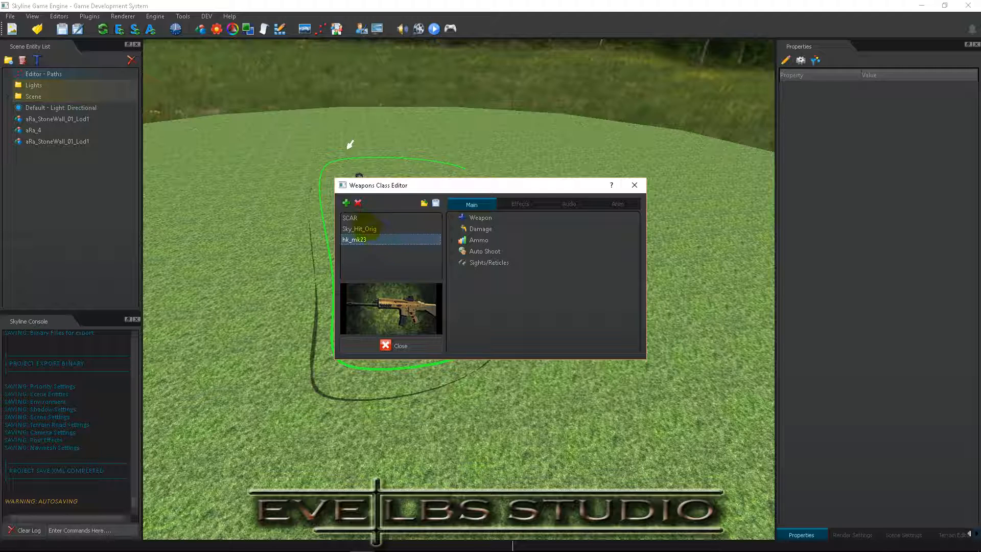
click(357, 229)
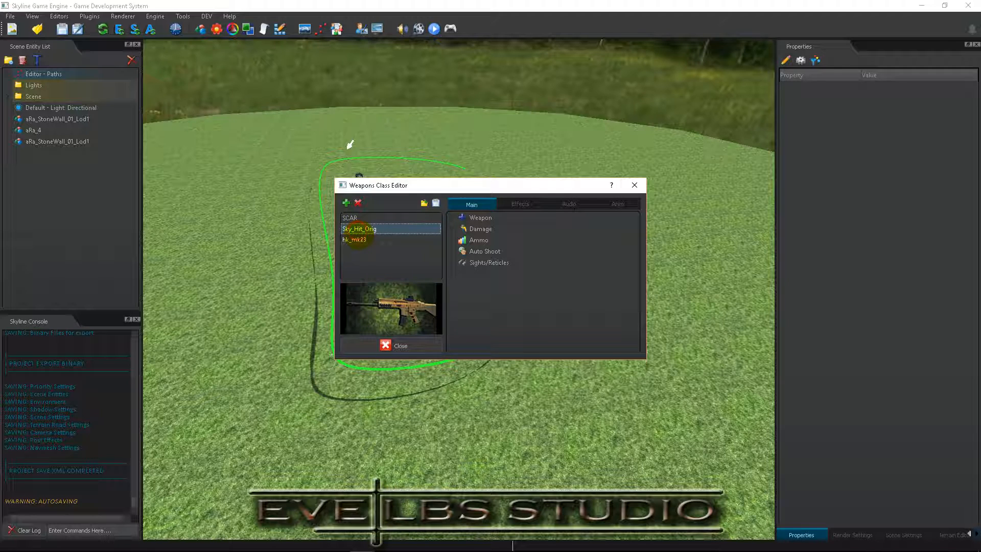
click(349, 217)
click(354, 240)
Step: Examine the hk_mk23's Weapon settings for mesh file, thumbnail, offset and rotation
click(475, 229)
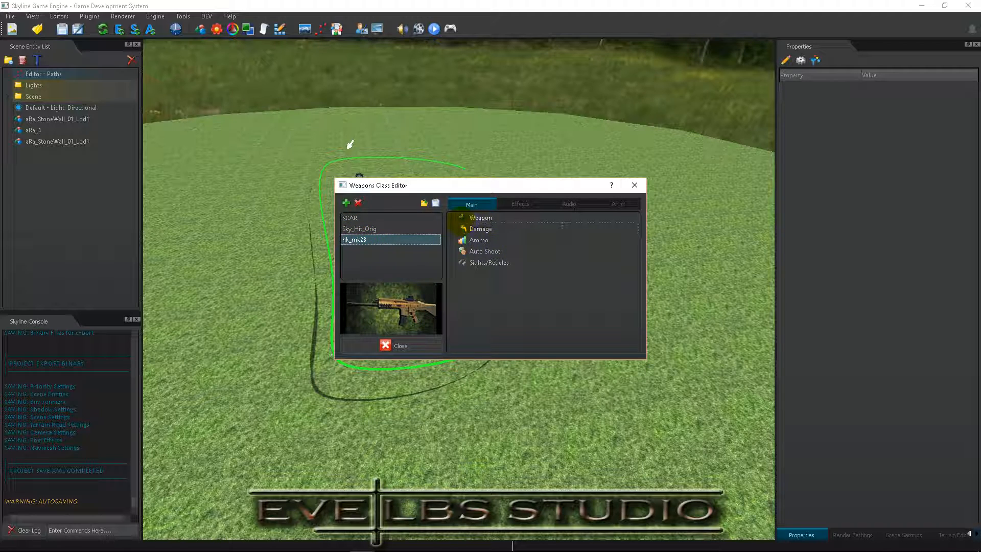
click(452, 217)
click(480, 228)
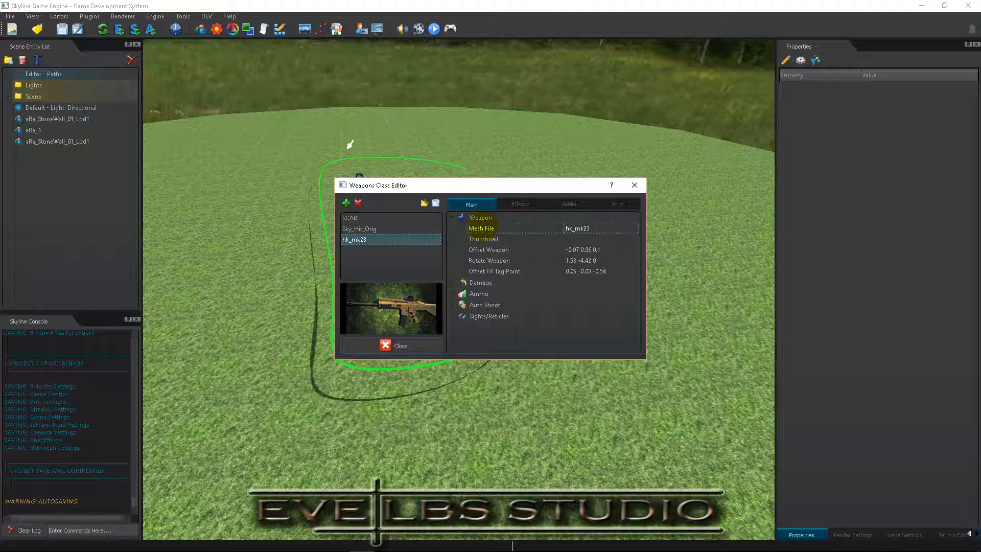
click(579, 238)
click(572, 249)
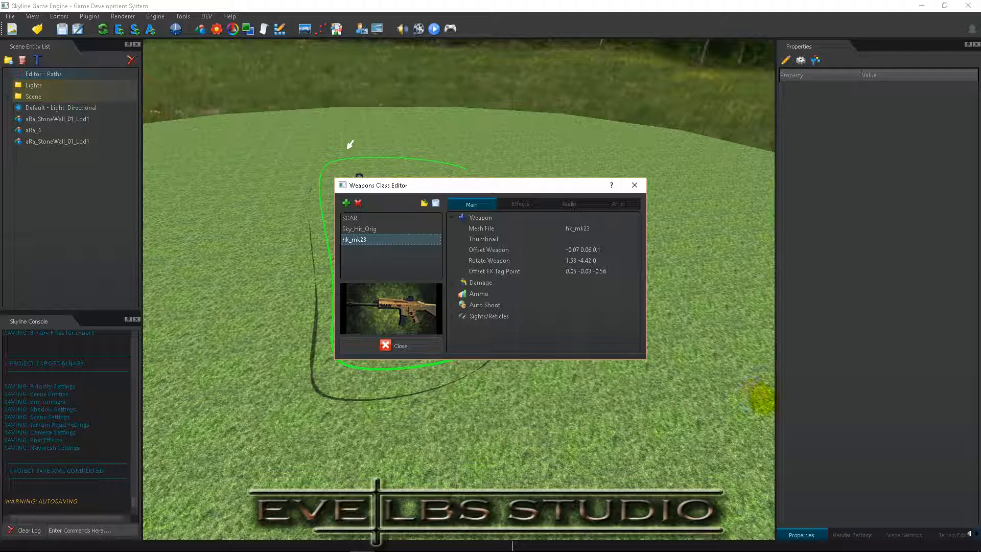
click(450, 217)
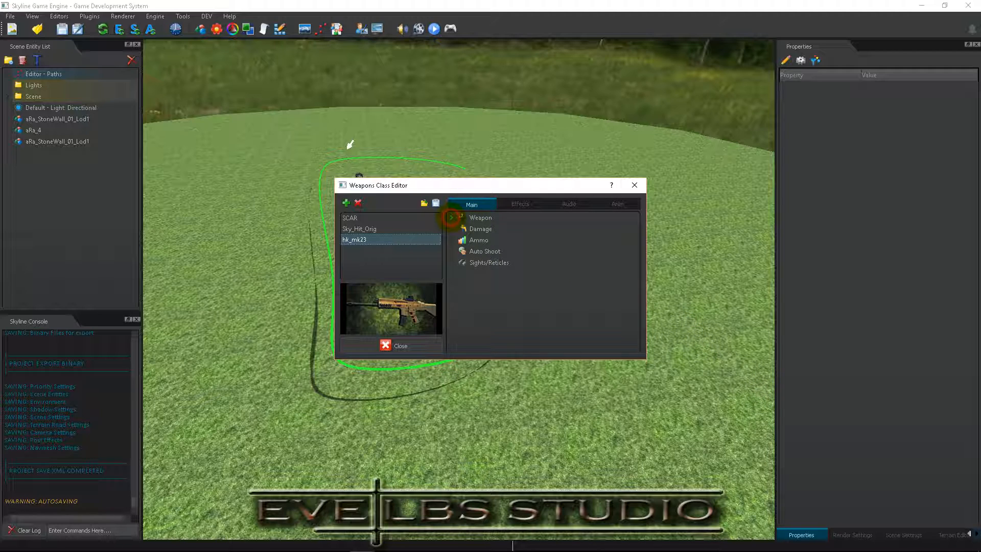
Step: Examine the hk_mk23's Damage settings for fire range, damage and power, and its Ammo settings for rounds and clips
click(452, 228)
click(483, 239)
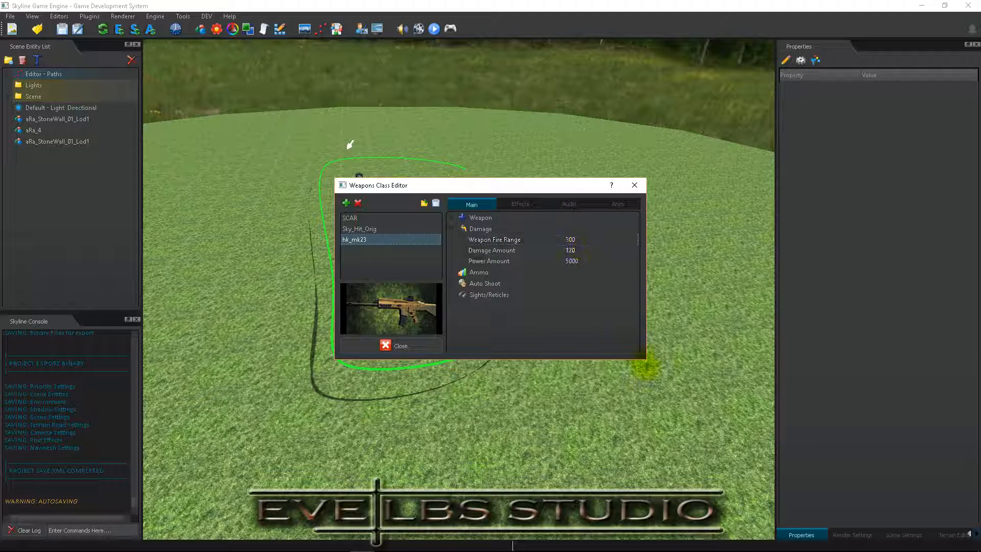
click(480, 250)
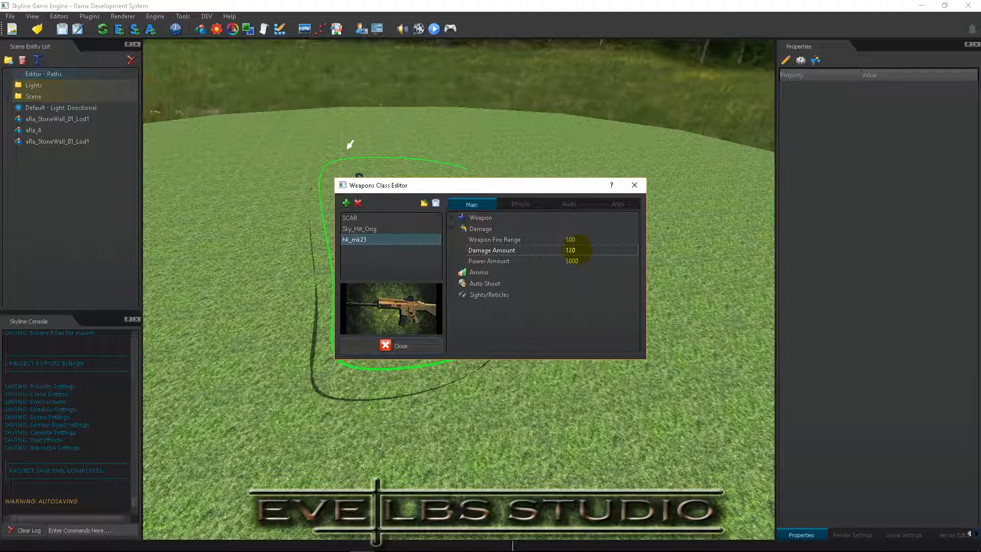
click(488, 260)
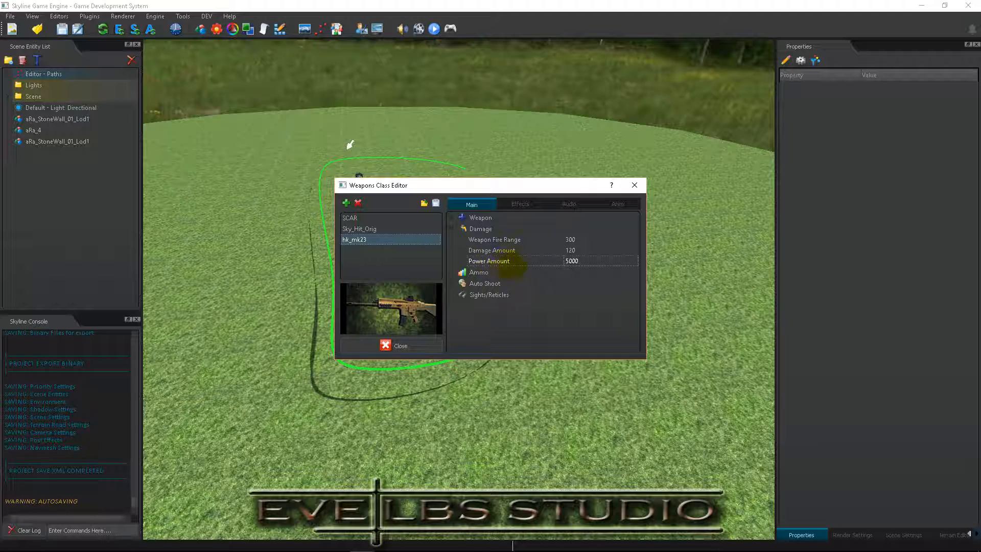
click(450, 228)
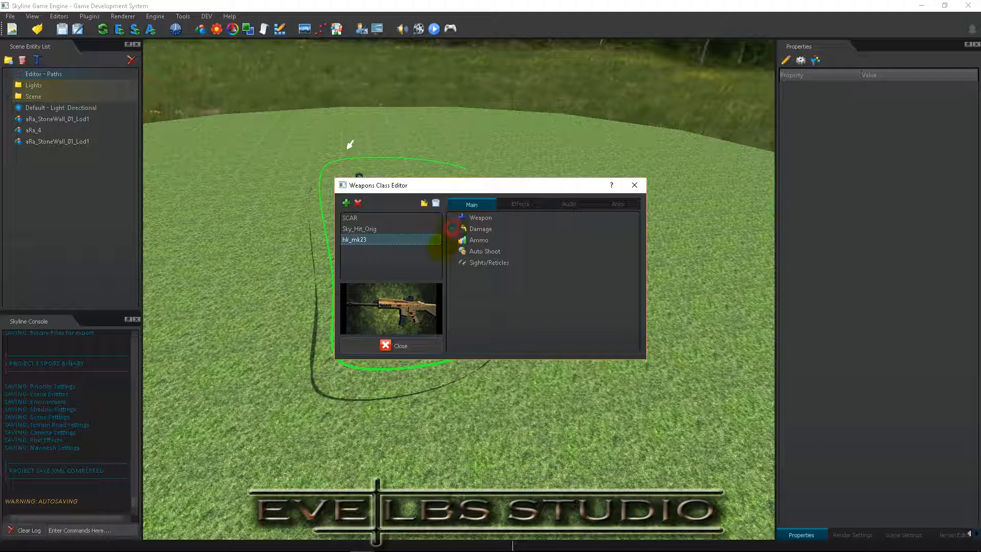
click(450, 240)
click(526, 250)
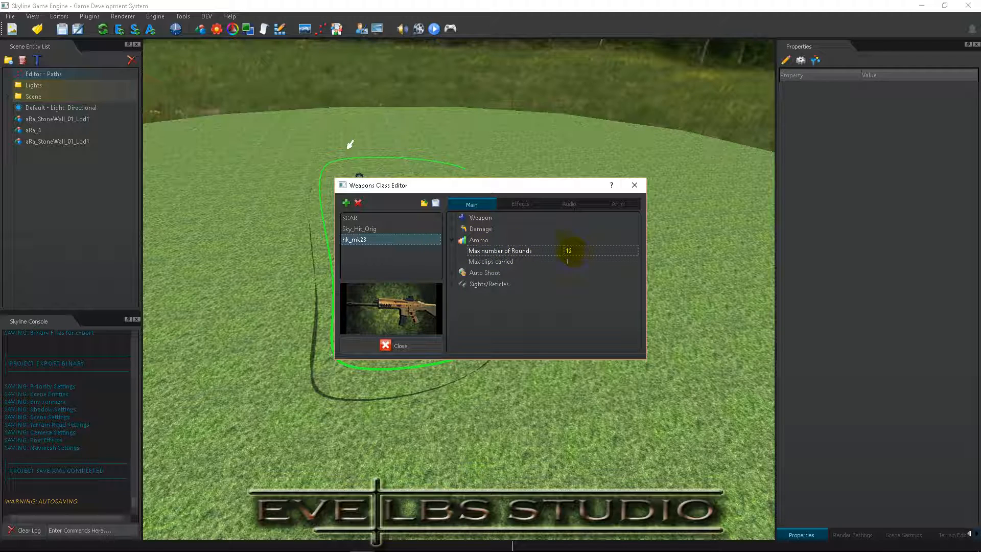
click(511, 263)
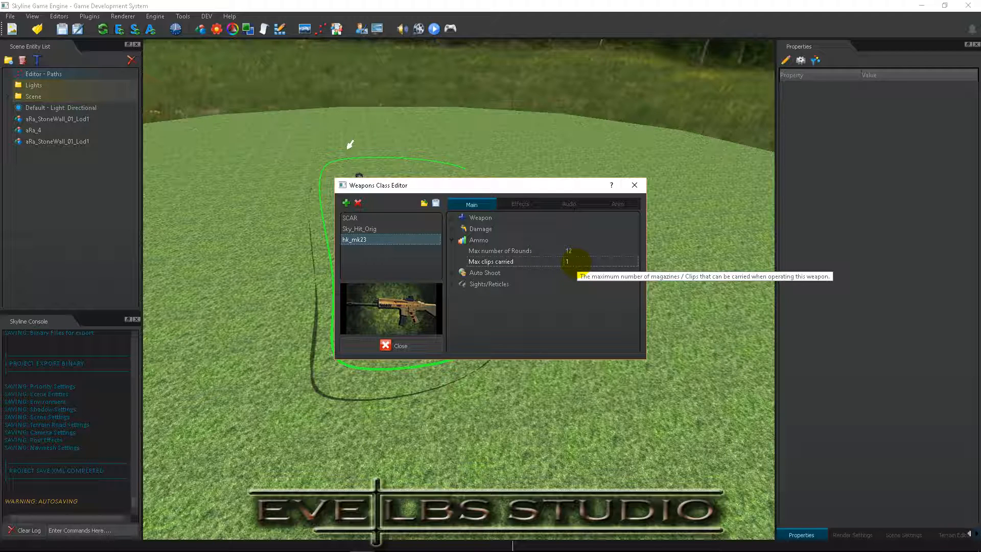
Step: Examine the hk_mk23's Auto Shoot settings for single shot and auto repeat time interval, and check its Sights/Reticles category
click(452, 240)
click(452, 251)
click(501, 261)
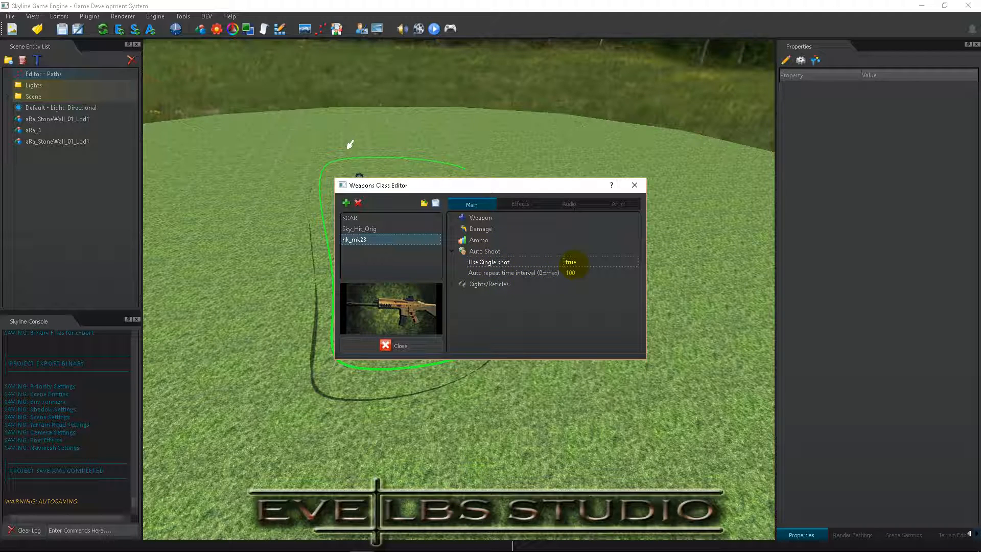
click(500, 274)
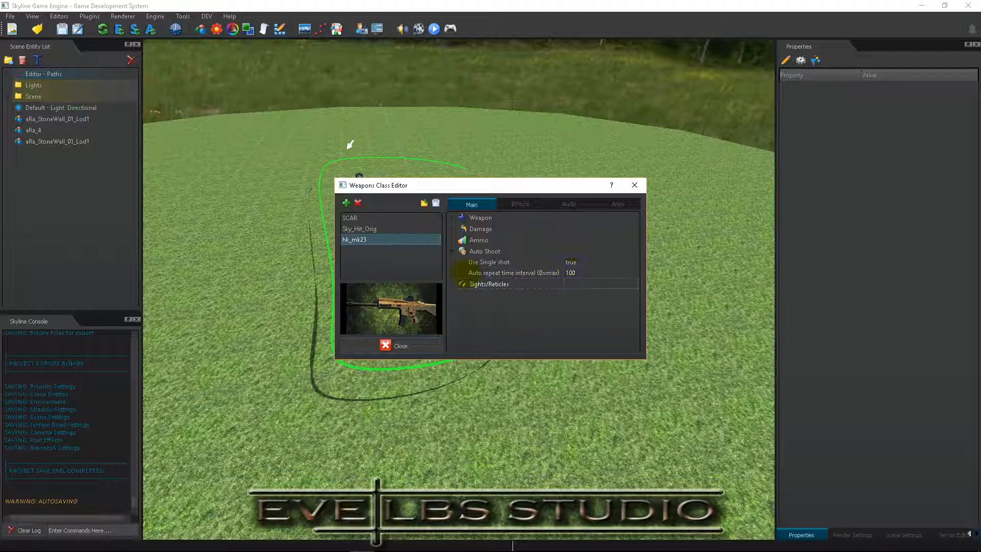
click(450, 251)
click(452, 262)
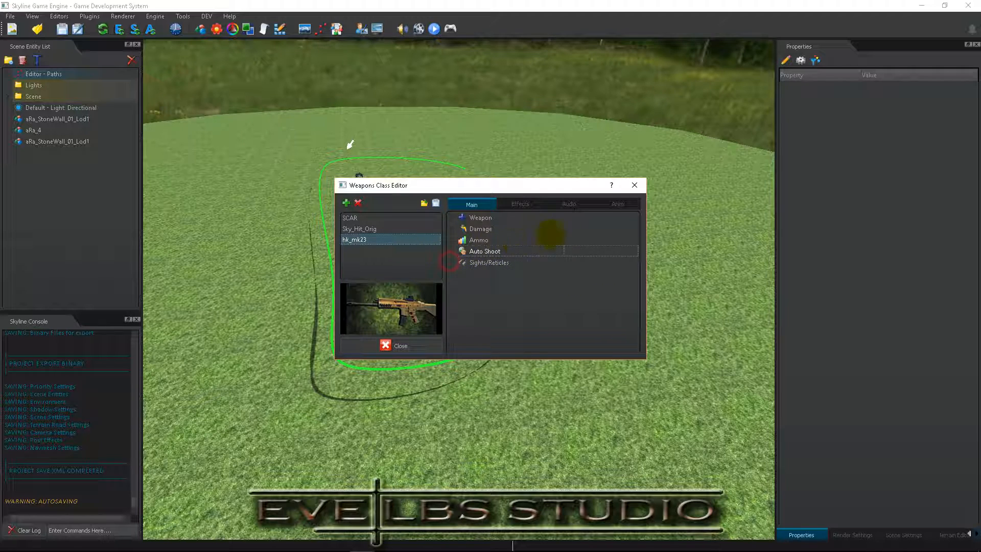
Step: Examine the hk_mk23's Tracer Effect and Muzzle Effect settings for particle system and effect file name
click(520, 204)
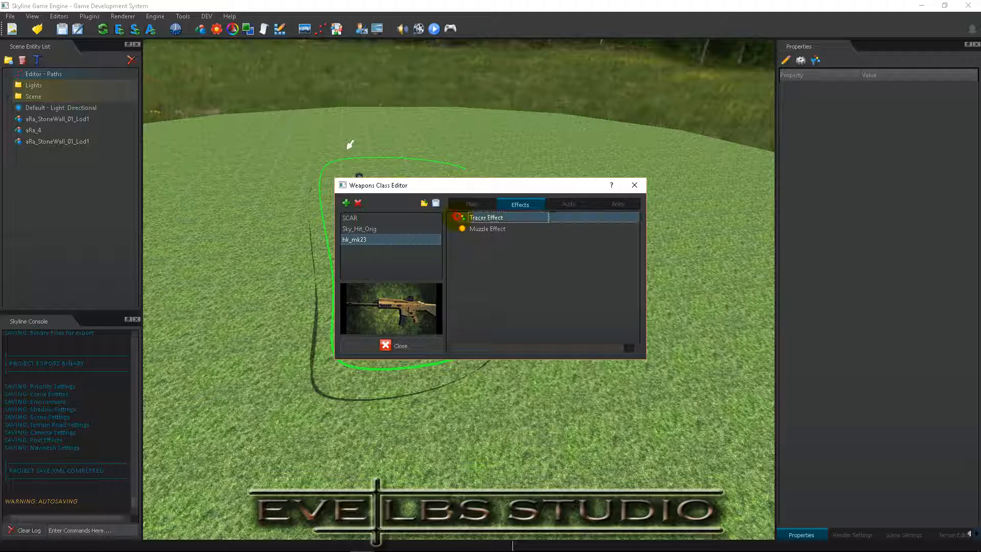
click(452, 217)
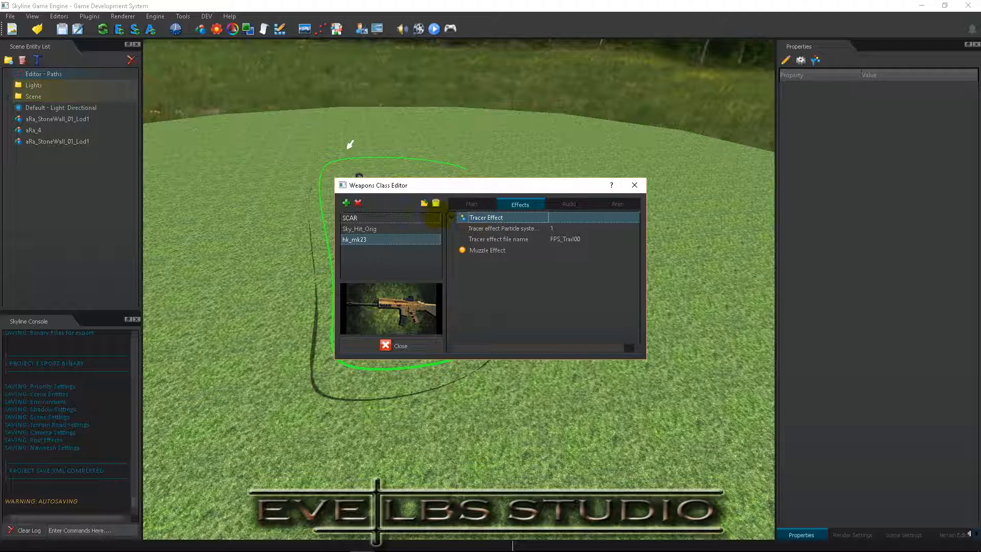
click(451, 217)
click(451, 228)
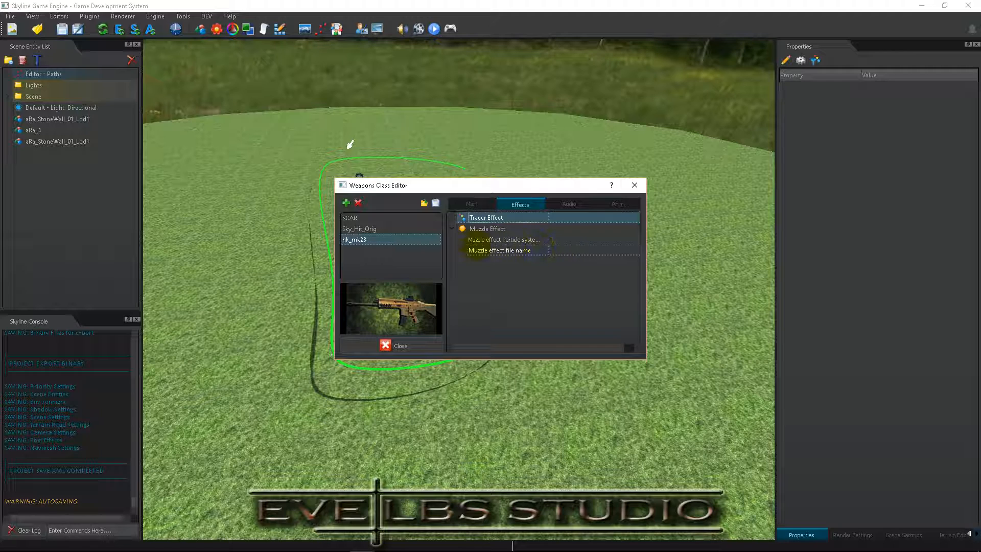
click(452, 228)
Step: Examine the hk_mk23's Sound FX settings for the shoot, reload and empty clip sounds and their volumes
click(567, 204)
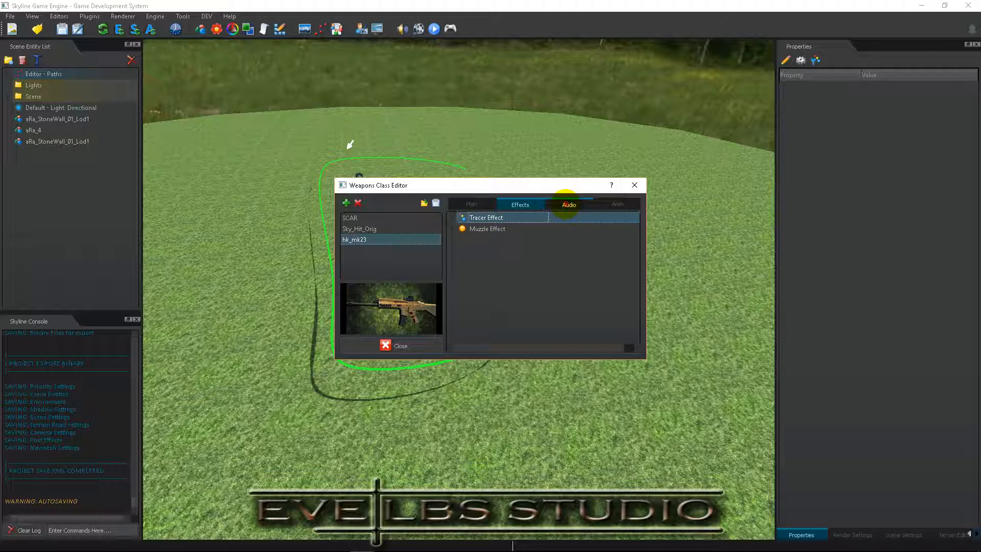
click(451, 217)
click(486, 228)
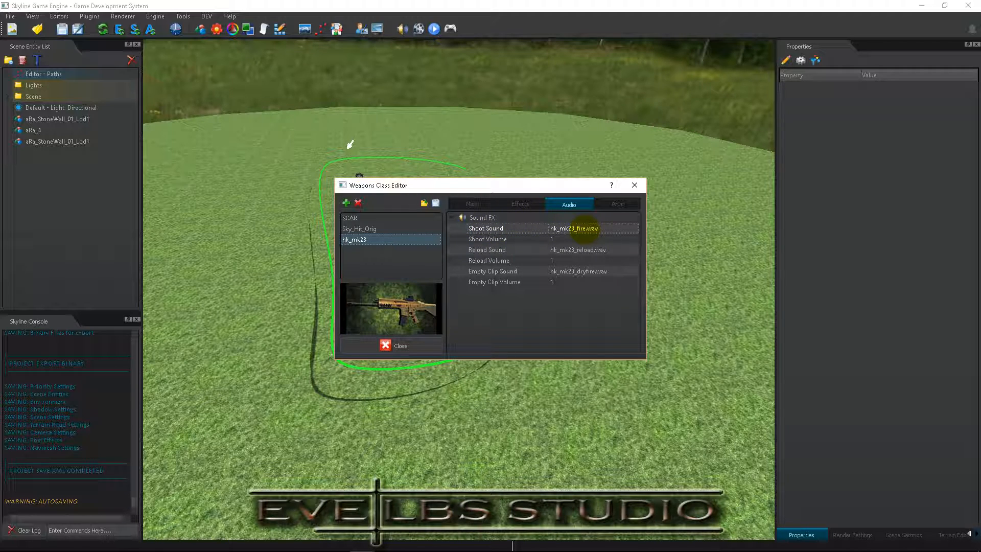
click(489, 250)
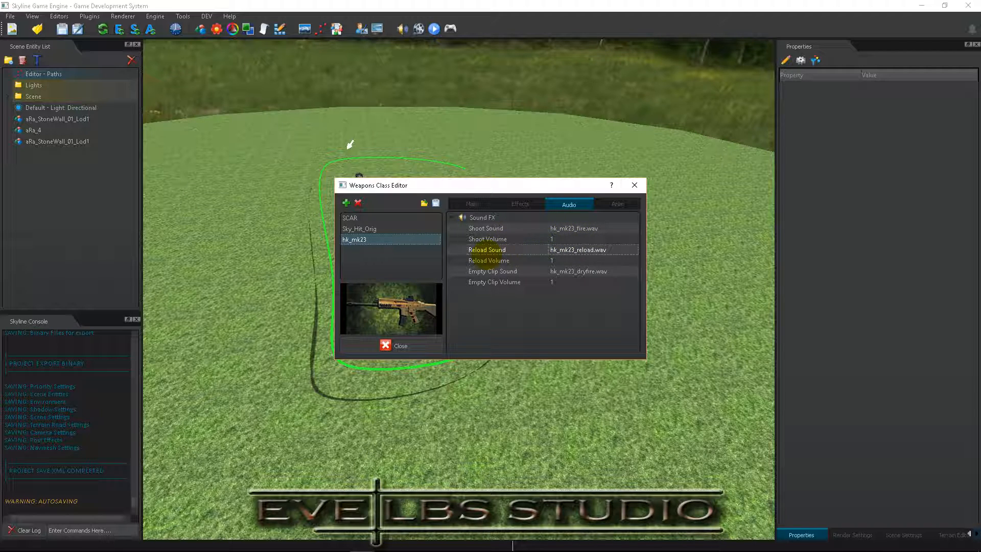
click(480, 271)
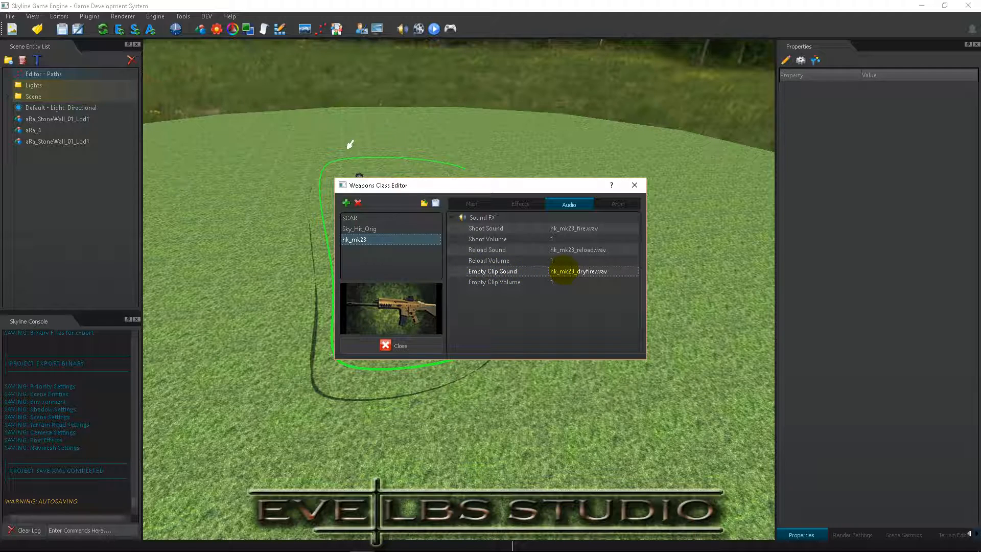
click(453, 217)
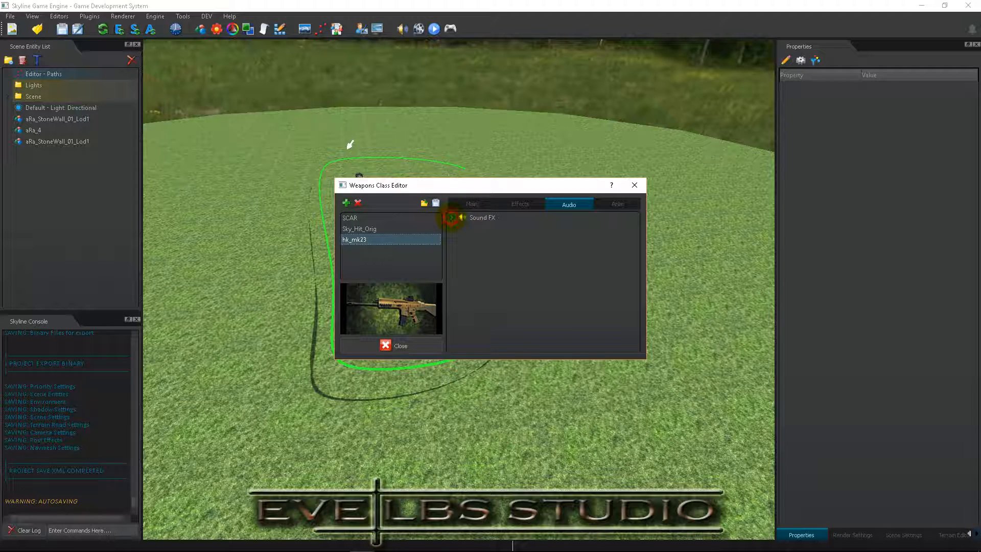
Step: Examine the hk_mk23's Animation assignments from Idle to Zoom Shoot, and its Length settings for reload and melee time
click(618, 204)
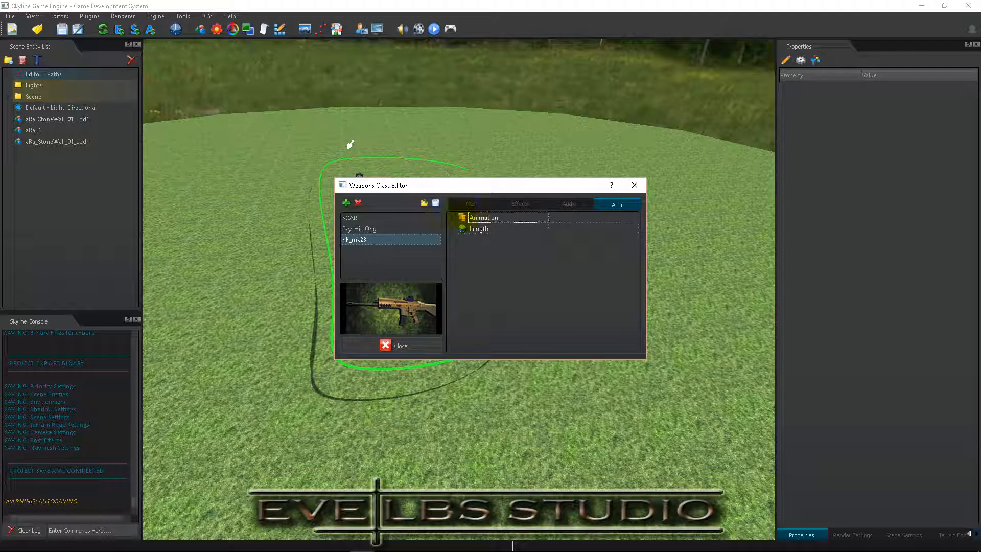
click(453, 218)
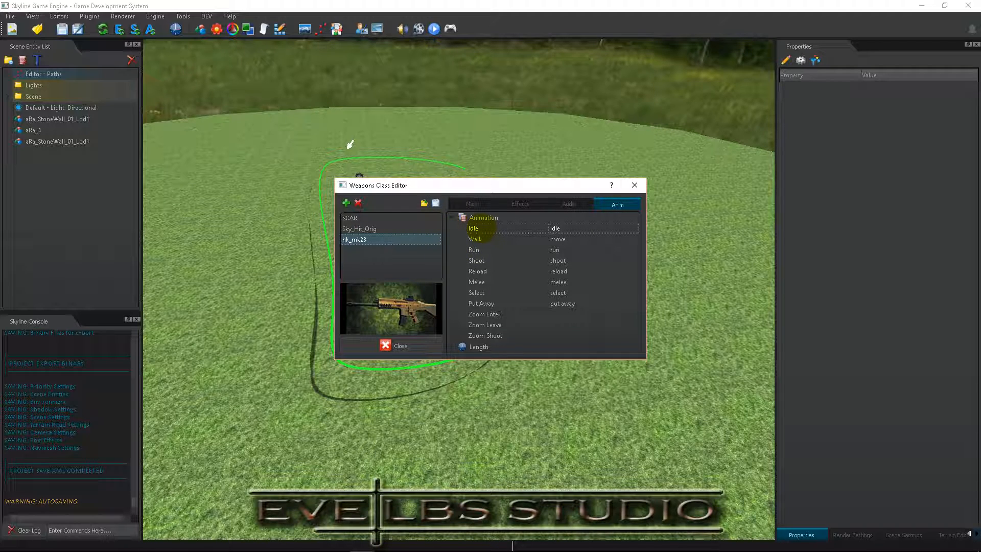
click(500, 250)
click(491, 240)
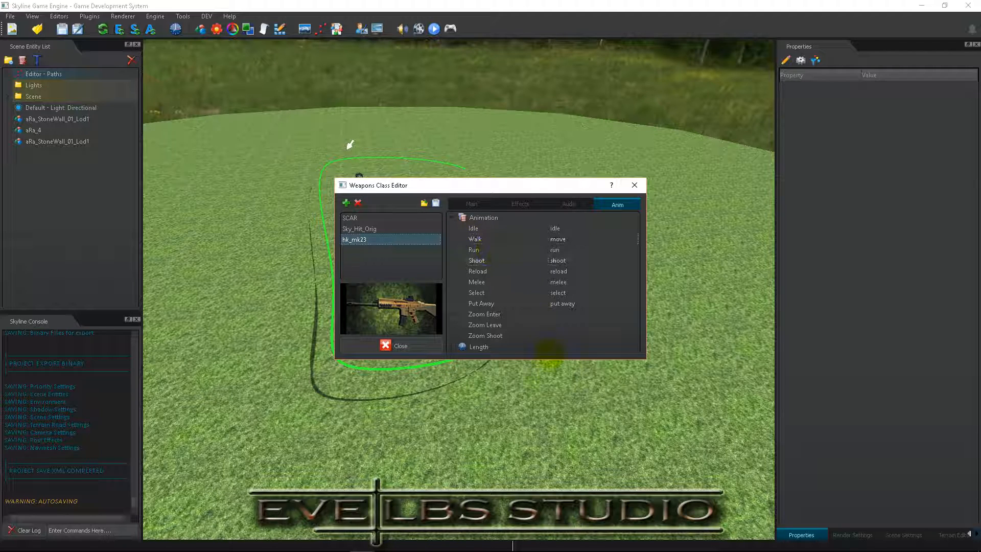
click(501, 270)
click(482, 250)
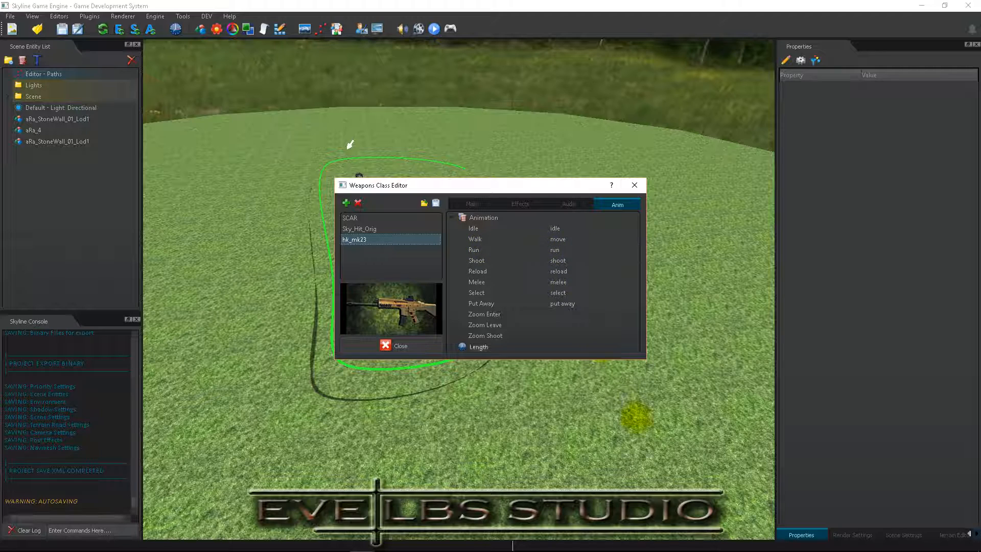
click(503, 261)
click(500, 270)
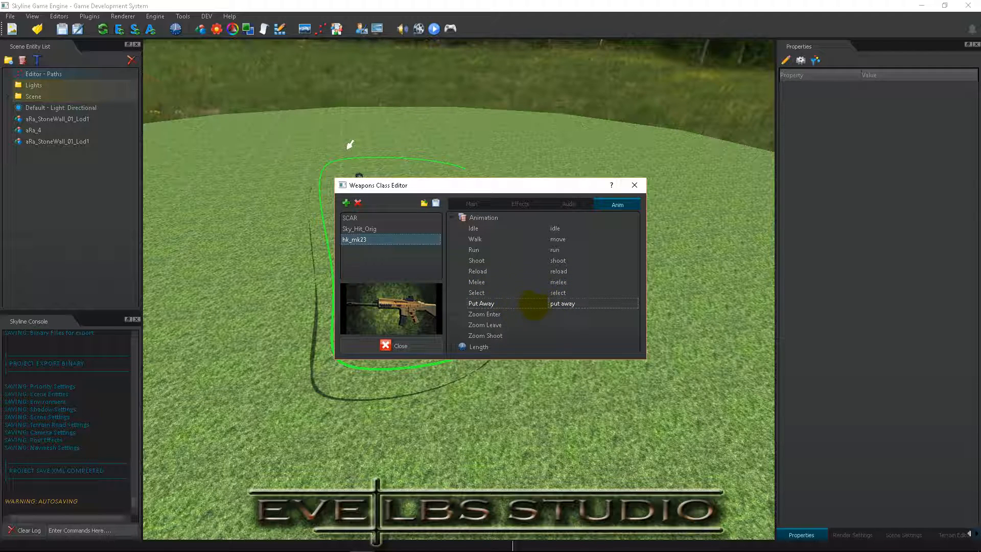
click(453, 218)
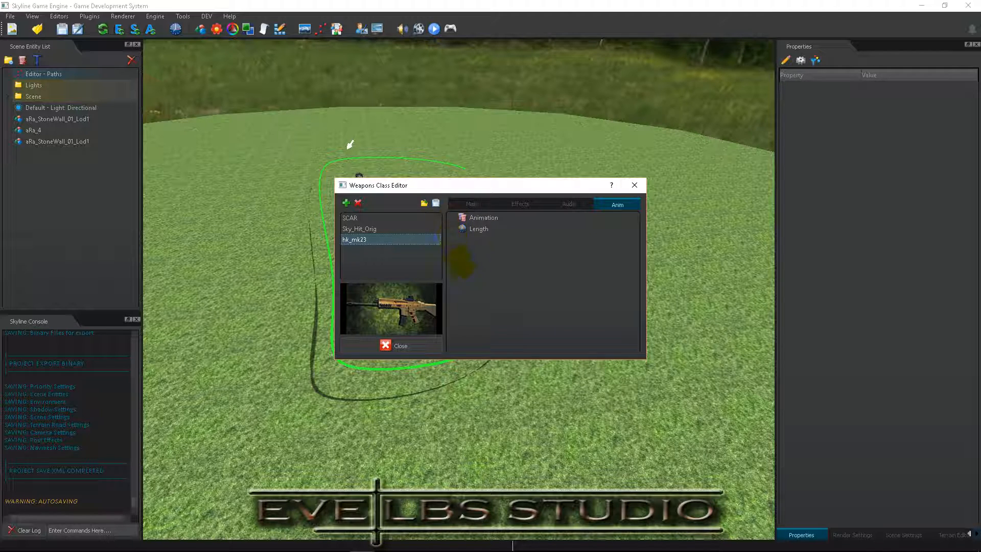
click(451, 219)
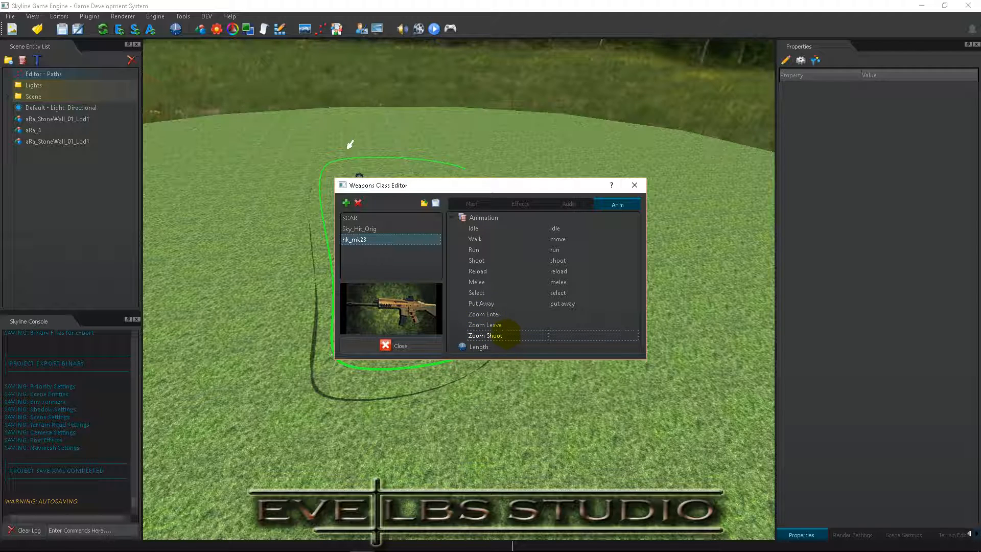
click(452, 218)
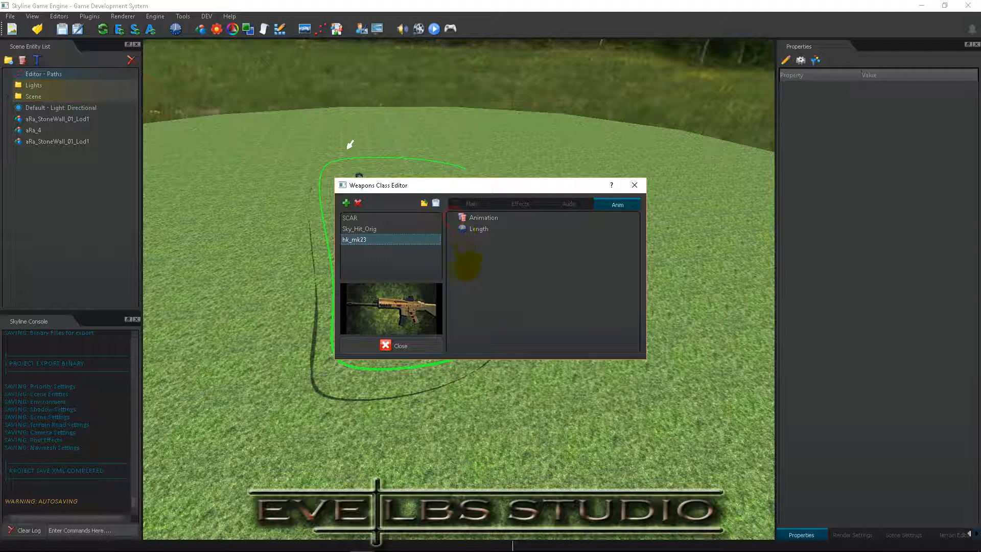
click(449, 229)
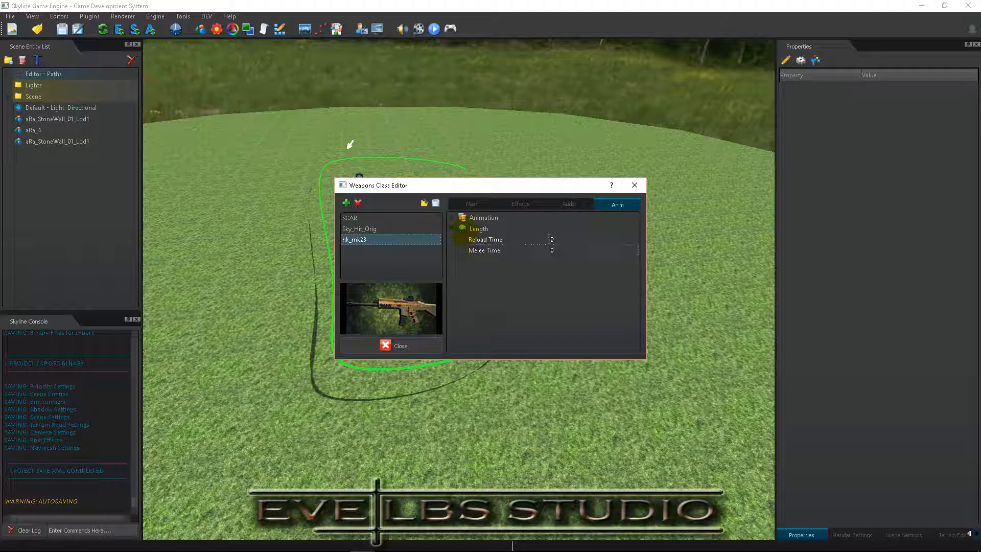
click(451, 229)
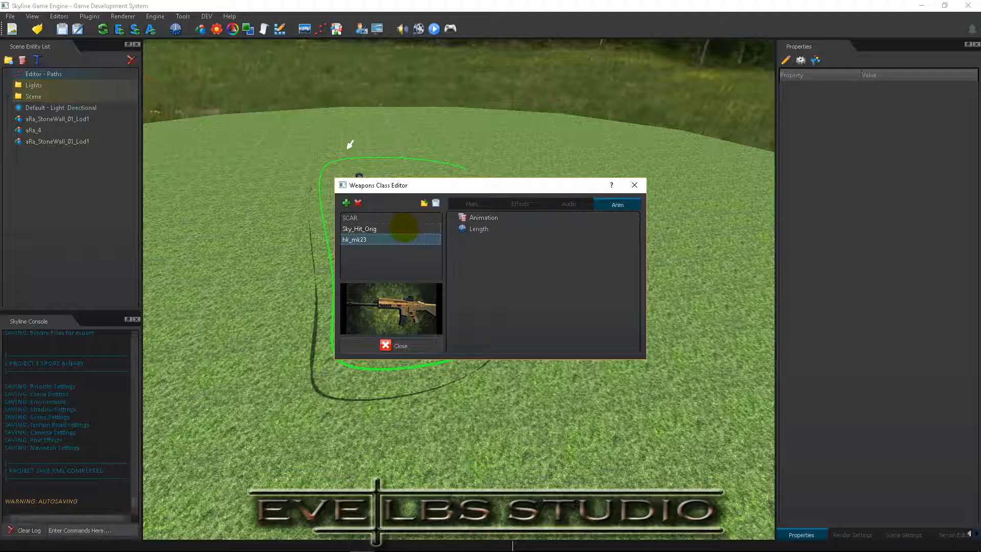
Step: Look through the listed weapons again, reselect hk_mk23 and review its Main, Effects, Audio and Anim categories
click(388, 228)
click(387, 218)
click(402, 239)
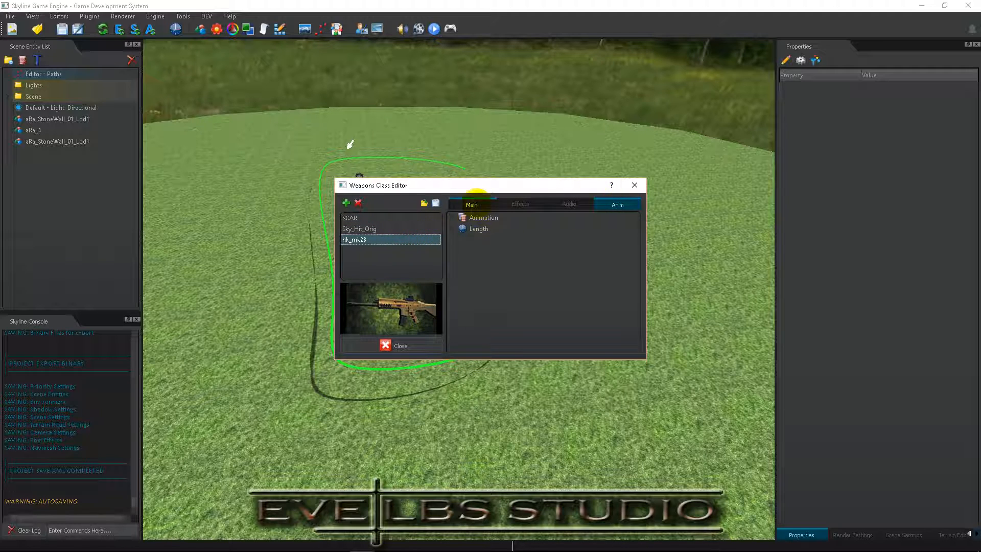
click(471, 203)
click(520, 204)
click(568, 205)
click(617, 204)
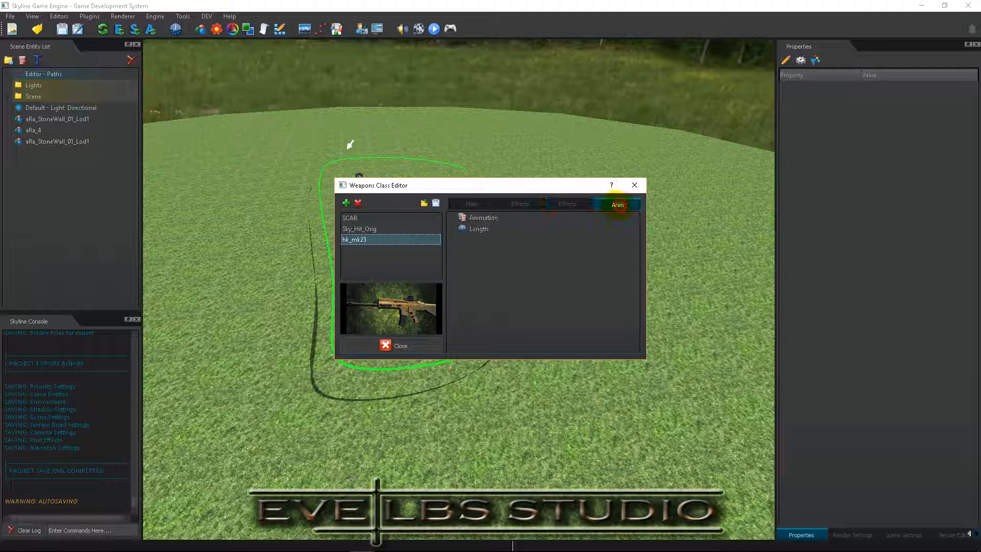
click(471, 204)
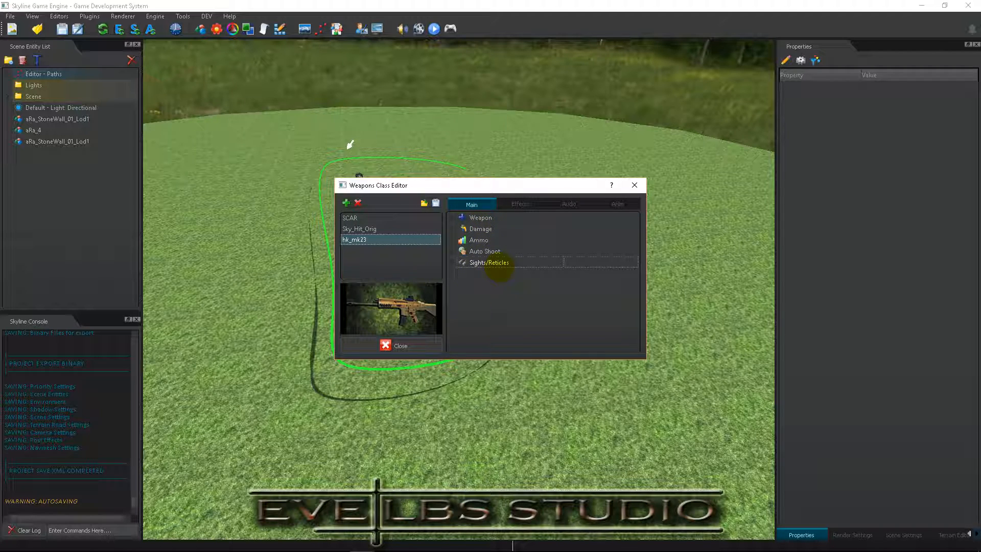
click(480, 217)
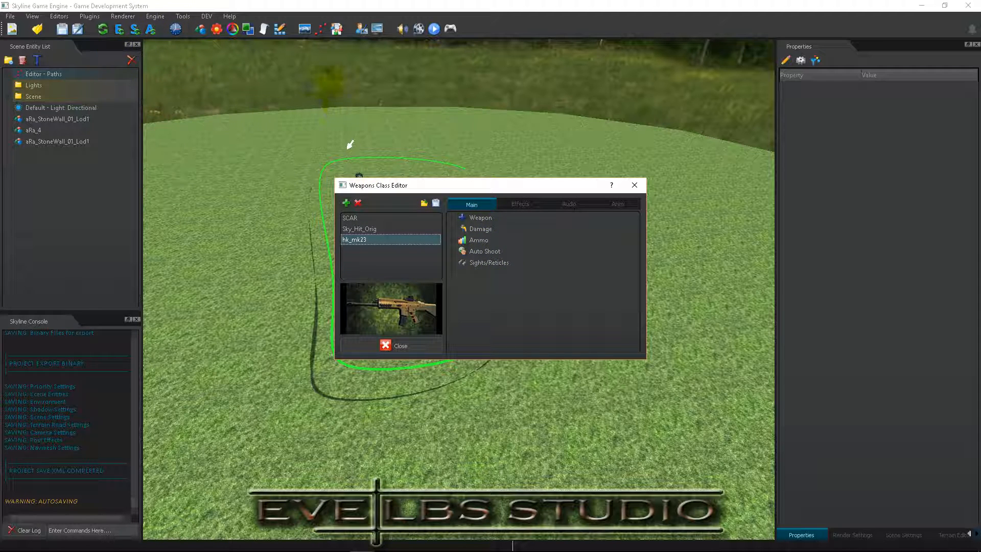
Step: Close the Weapons Editor, open the Game Schematic editor and add a Key Press module and a Timer module to the graph
click(59, 16)
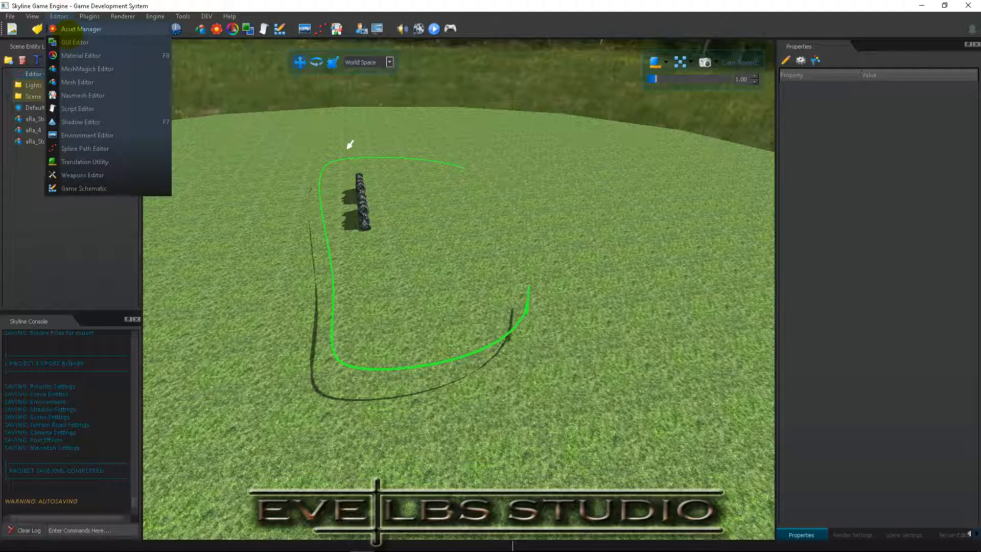
click(80, 188)
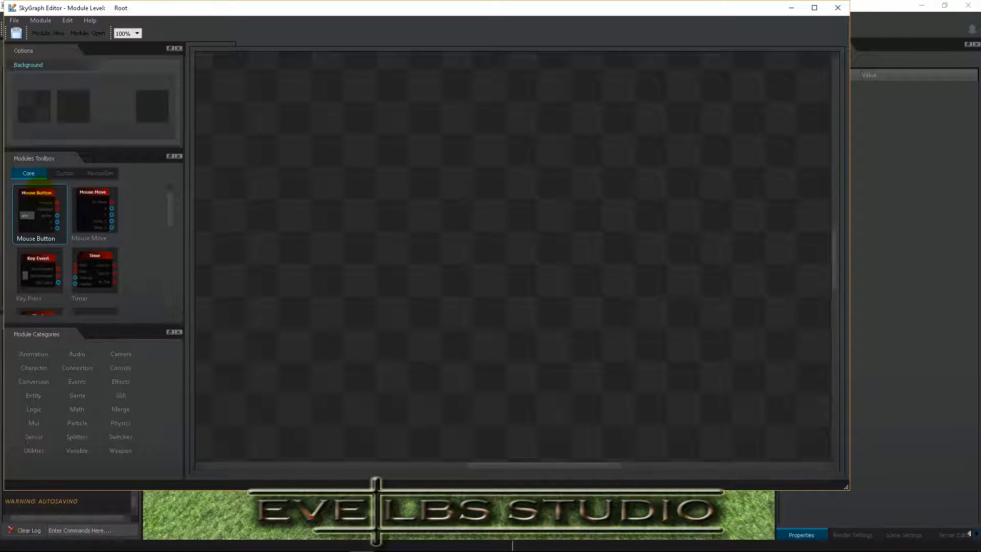
drag(40, 271, 346, 270)
drag(95, 273, 394, 175)
Step: Connect Key Pressed to the Timer's Start and Key Released to its Stop, then close the schematic editor
drag(374, 273, 364, 170)
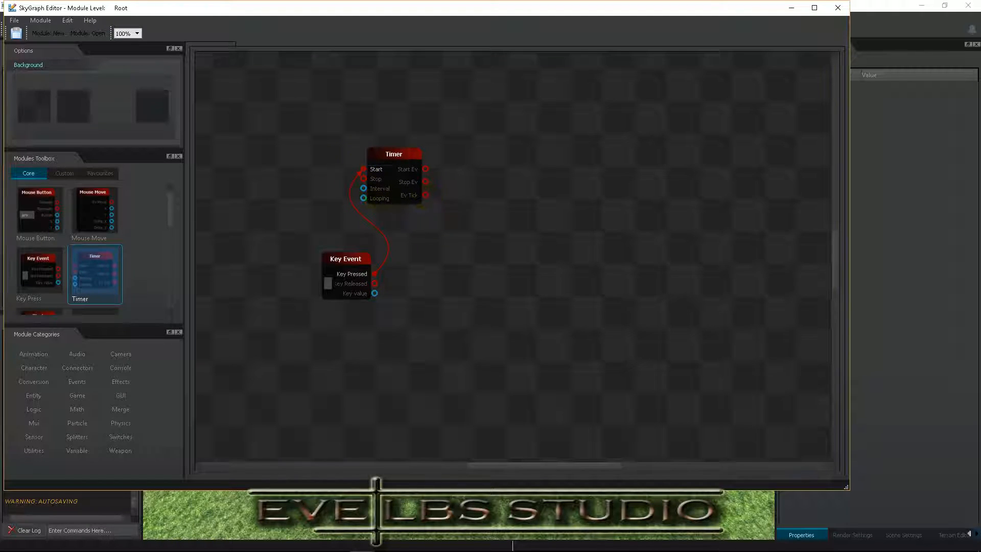
drag(375, 284, 363, 179)
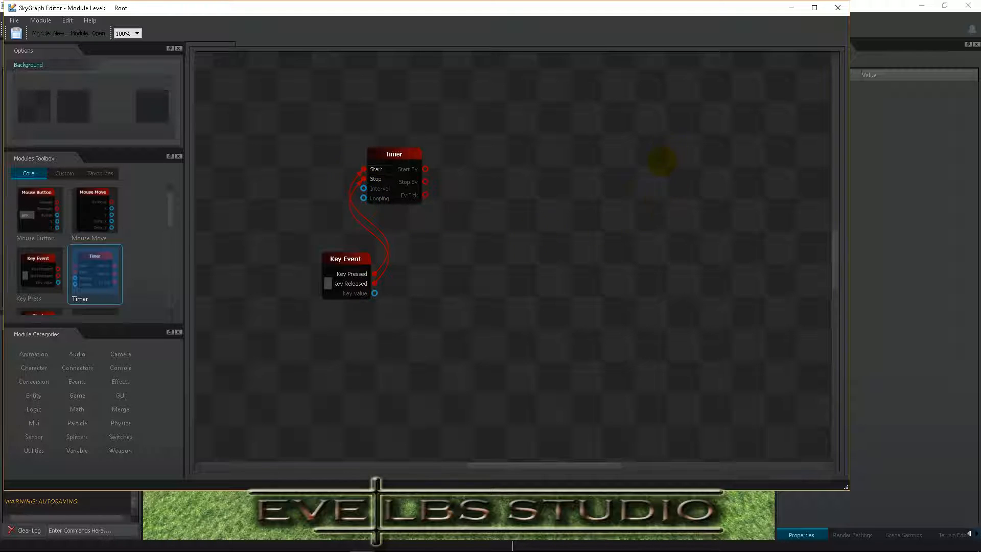
click(838, 8)
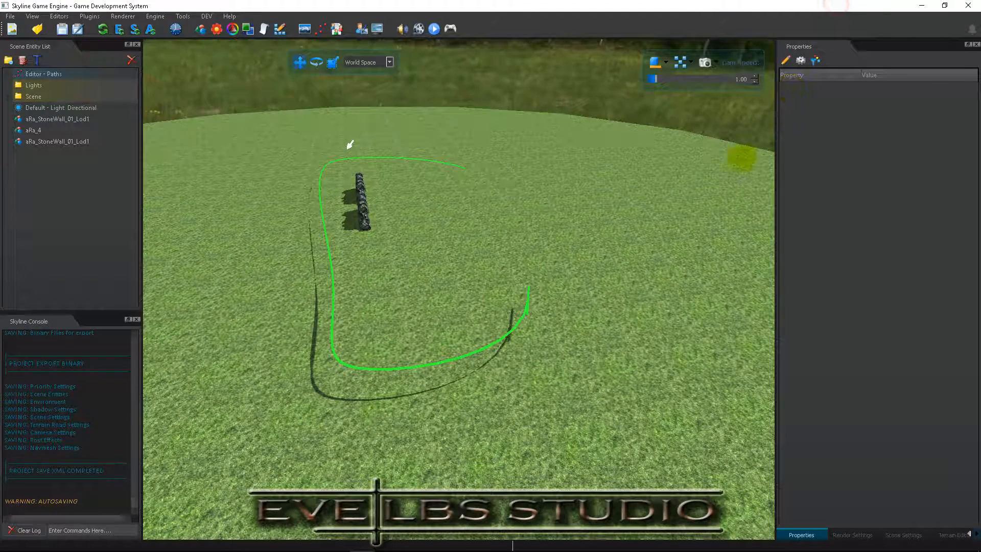
Step: Reopen the Game Schematic editor, agree to save the unsaved graph, and maximize the editor window to view its modules toolbox
click(58, 16)
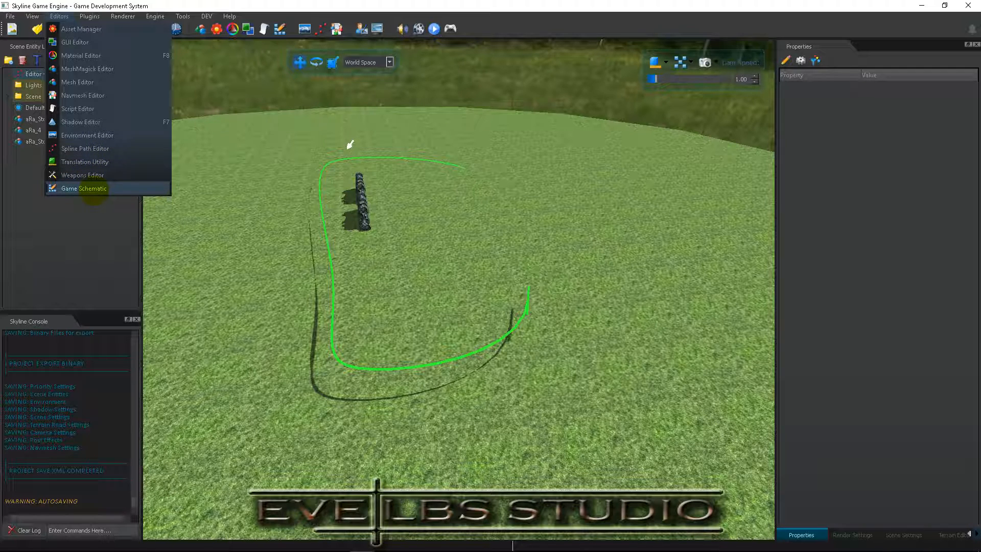
click(89, 189)
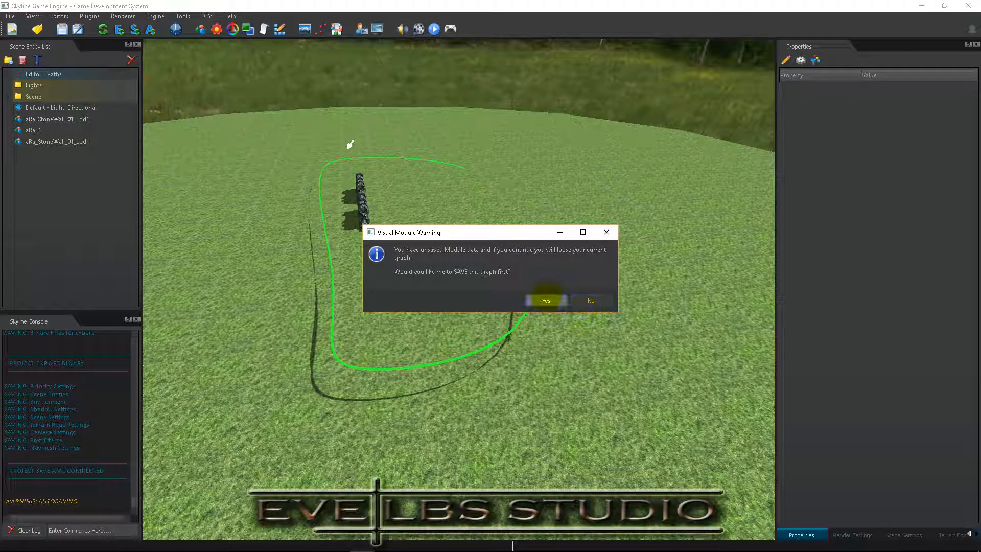
click(545, 299)
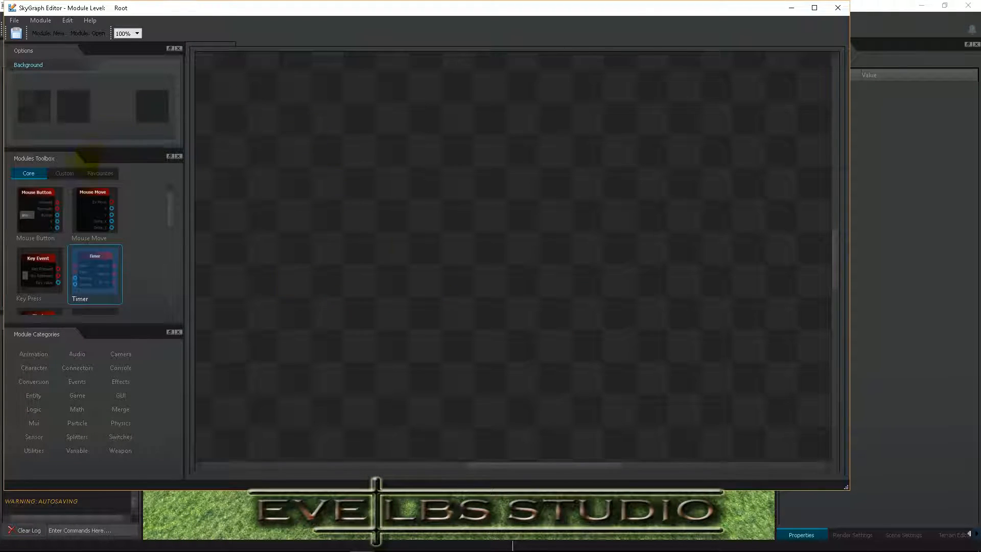
click(815, 7)
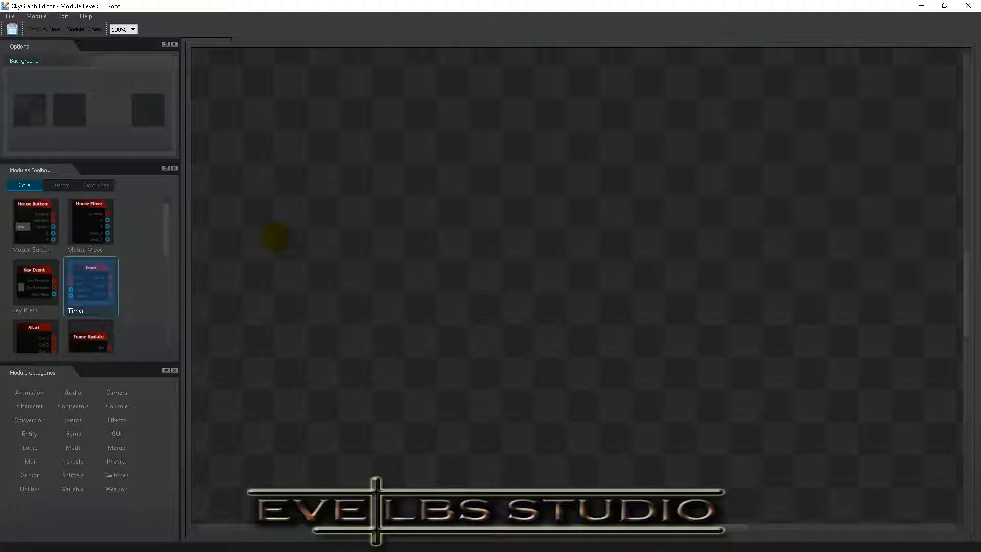
drag(164, 219, 149, 203)
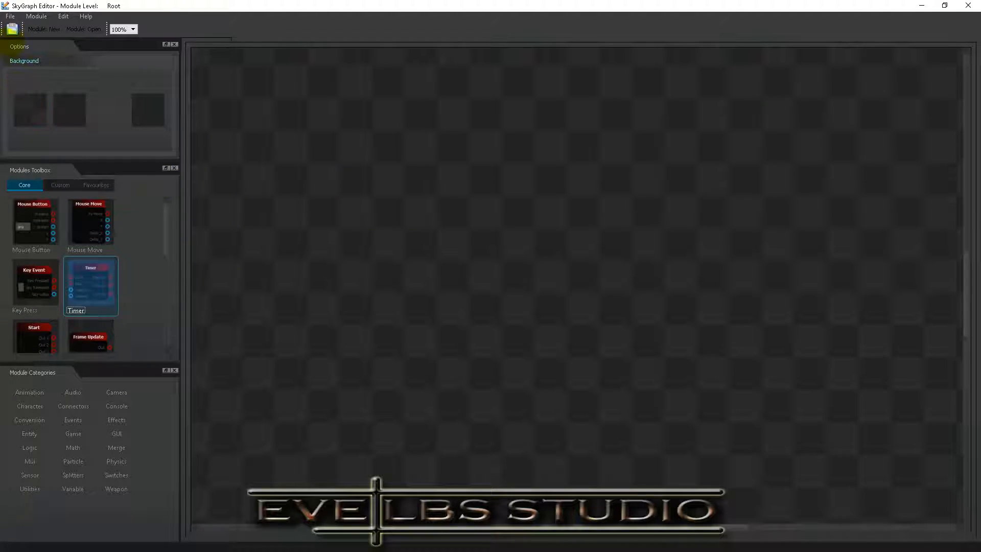
Step: Open the saved graph file "Spawn, Move and Delete.skyGraph" from the SkyGraph Graphs folder
click(13, 17)
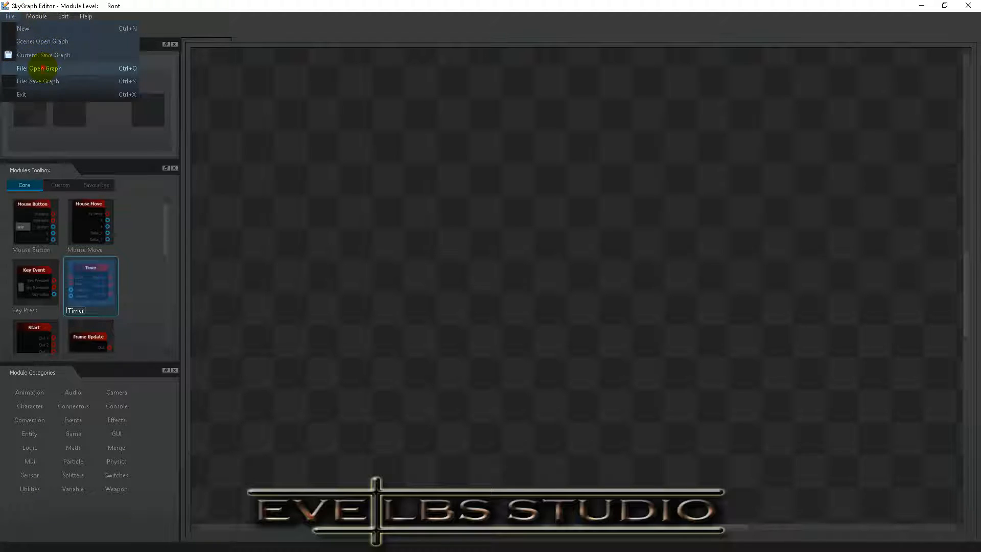
click(39, 68)
scroll(211, 178, down, 3)
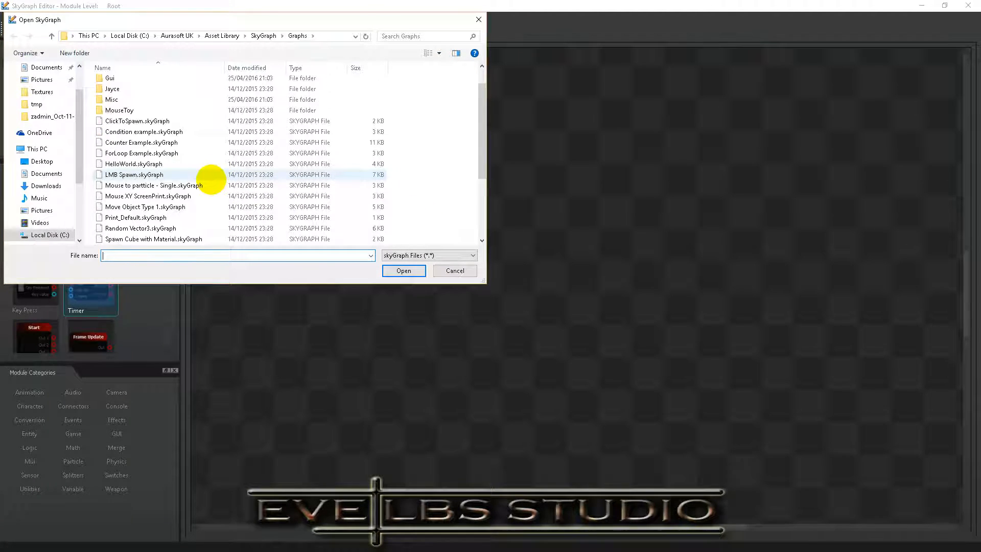
scroll(211, 179, down, 1)
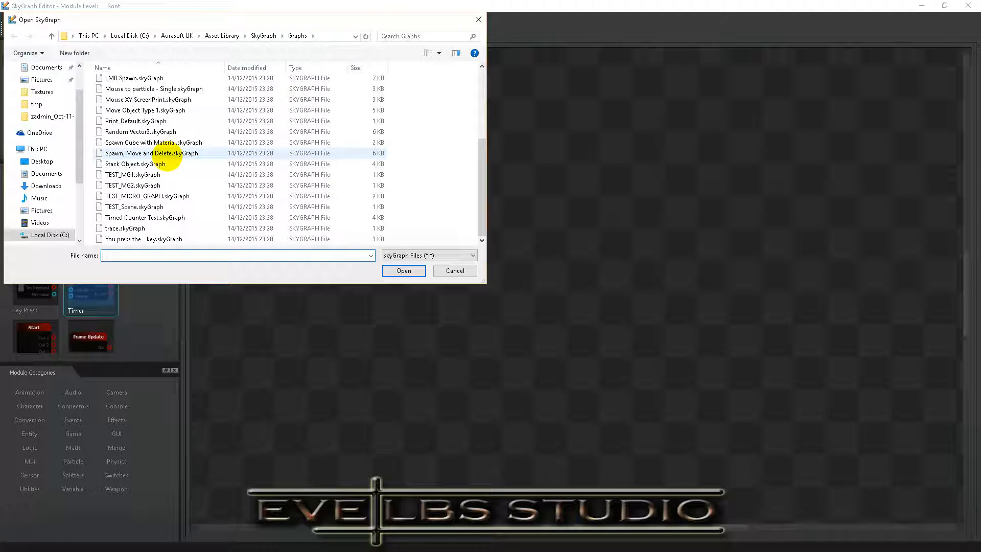
click(167, 153)
click(396, 270)
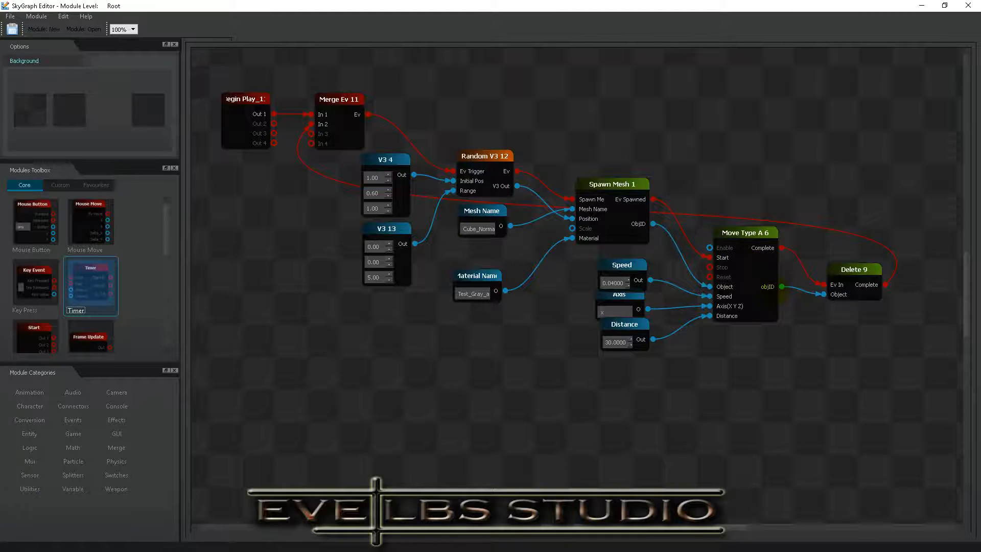
Step: Space out the overlapping value modules by moving Speed up and Distance down around Axis, then select the Delete module
click(620, 263)
drag(622, 263, 621, 252)
drag(622, 324, 620, 341)
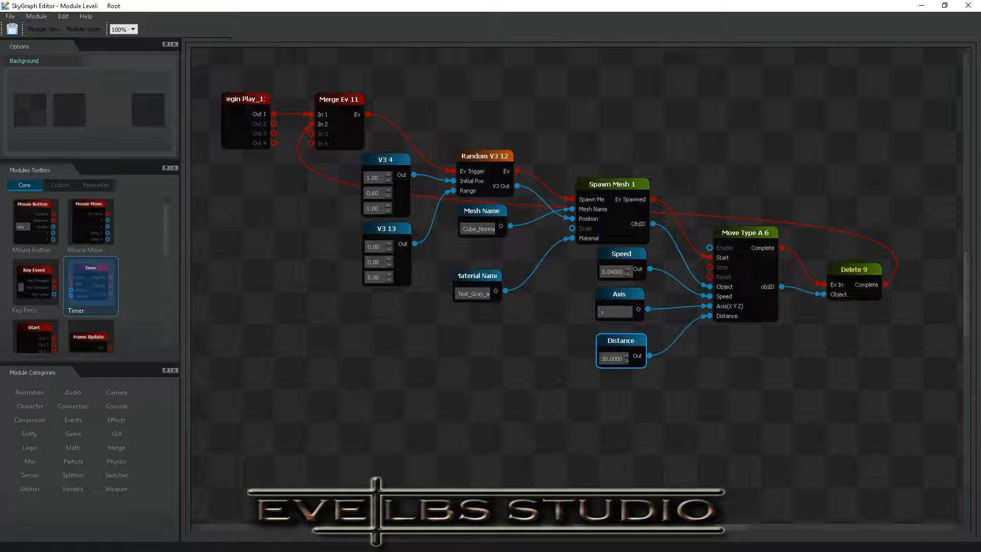
click(855, 275)
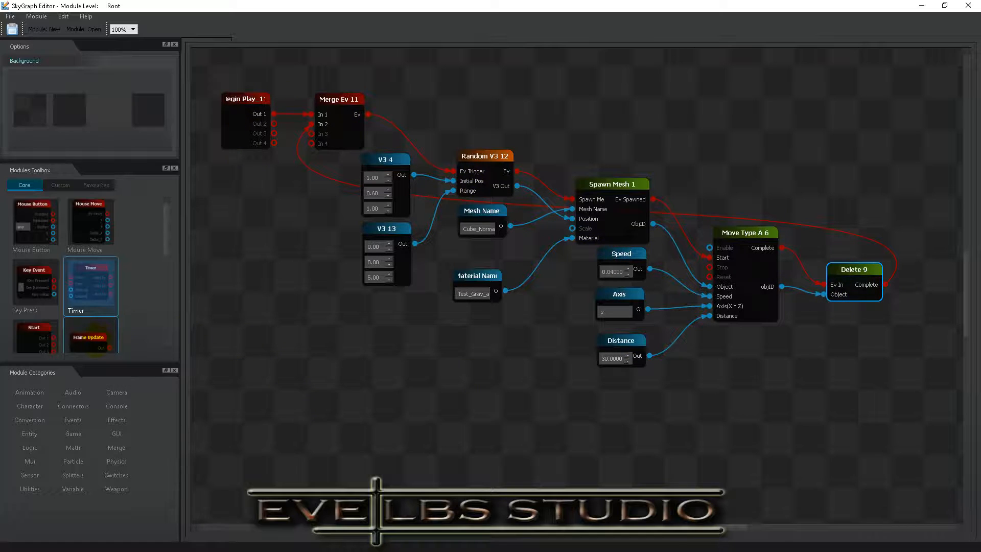
Step: Add a Play 2D Audio module below Material Name, wiring its Play Ev to Merge Ev's In 4 and Stop Ev to Move Type A's Stop
click(73, 391)
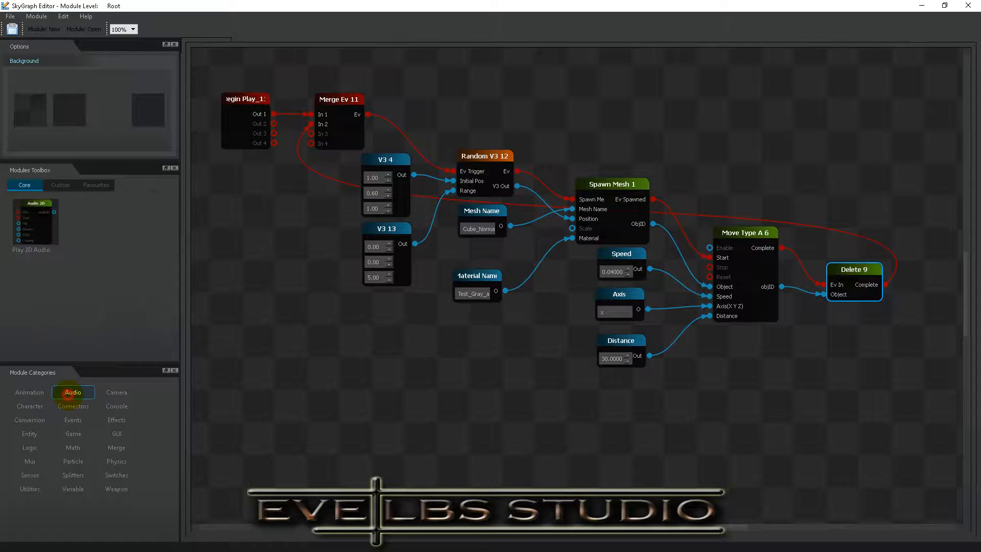
drag(35, 221, 280, 295)
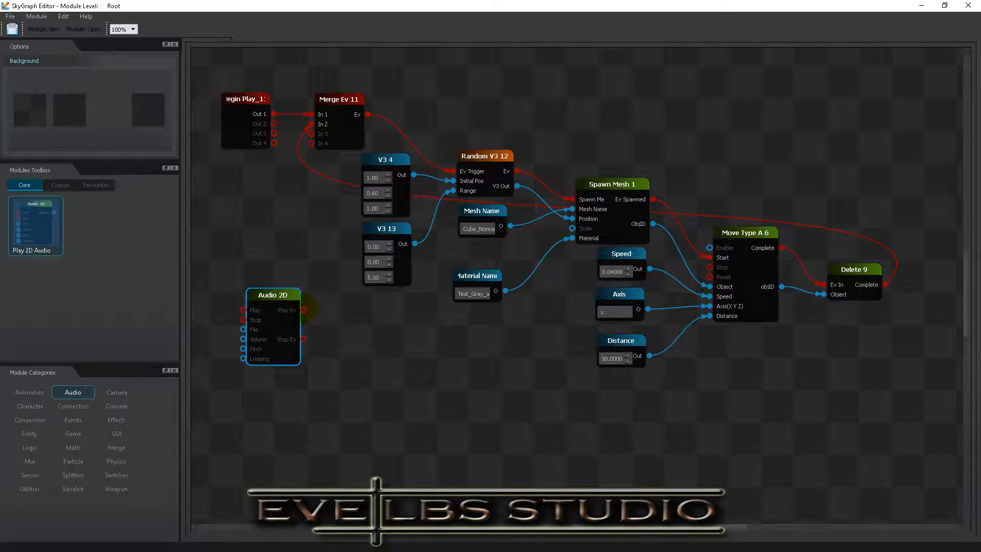
drag(303, 309, 278, 158)
drag(304, 310, 310, 144)
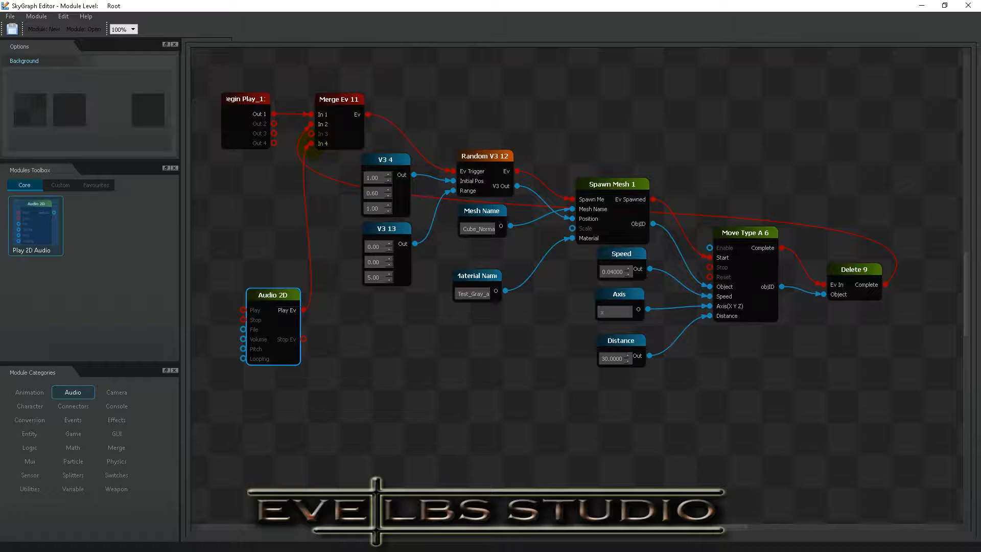
drag(265, 295, 500, 346)
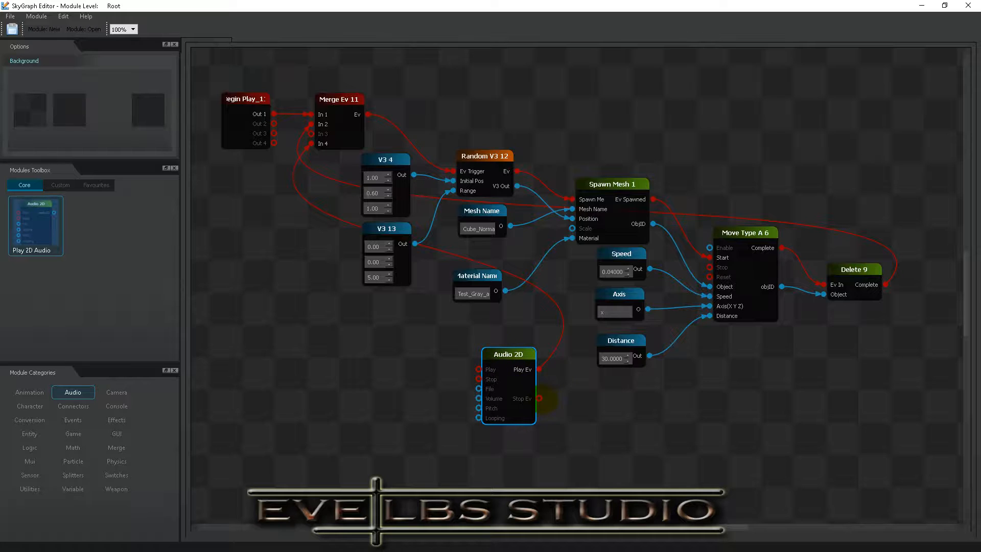
drag(539, 398, 708, 267)
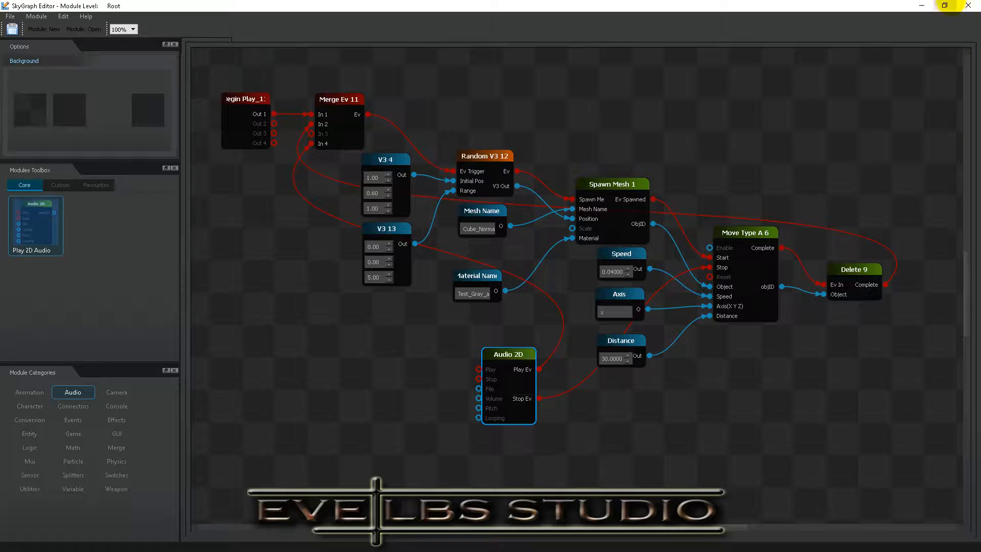
Step: Close the schematic editor and look over the engine's list of available editors
click(968, 6)
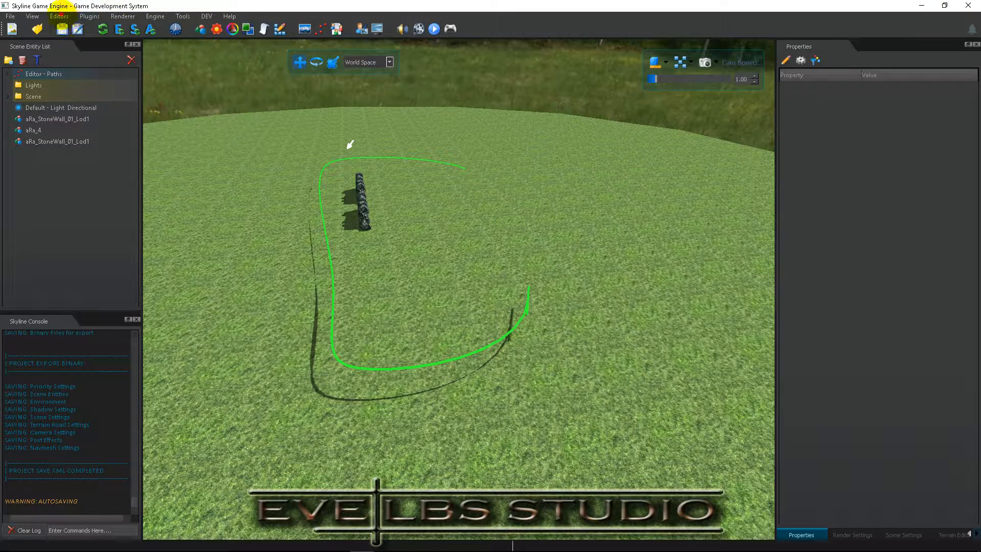
click(59, 16)
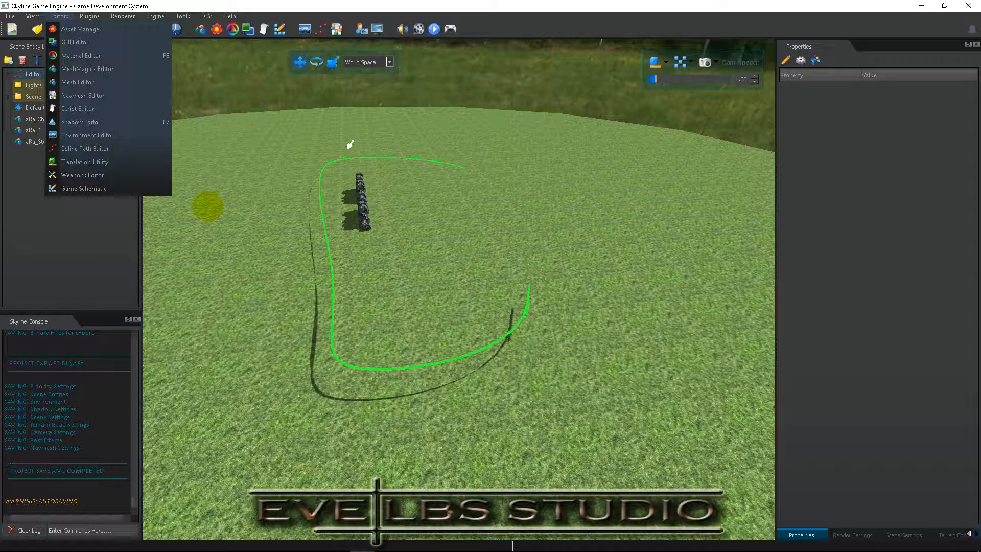
click(208, 206)
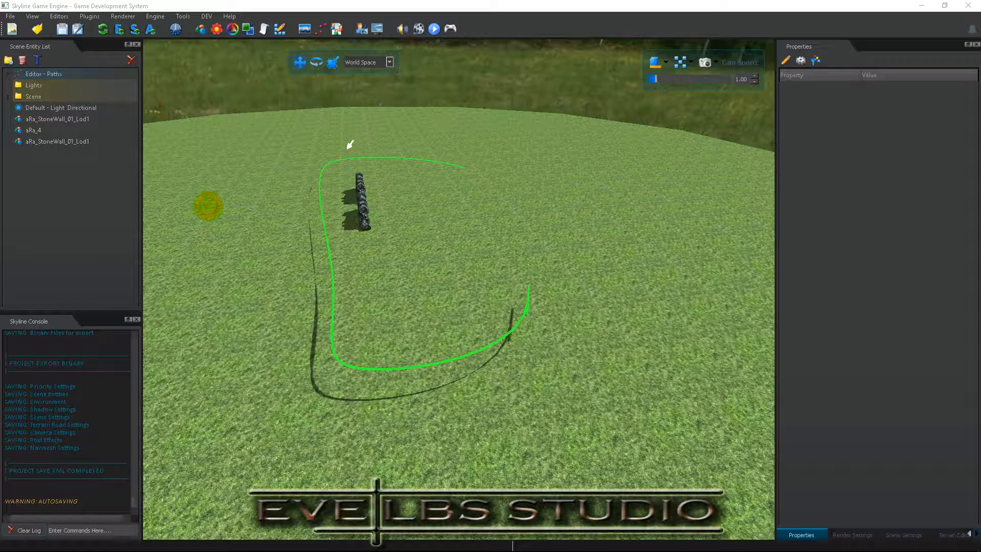